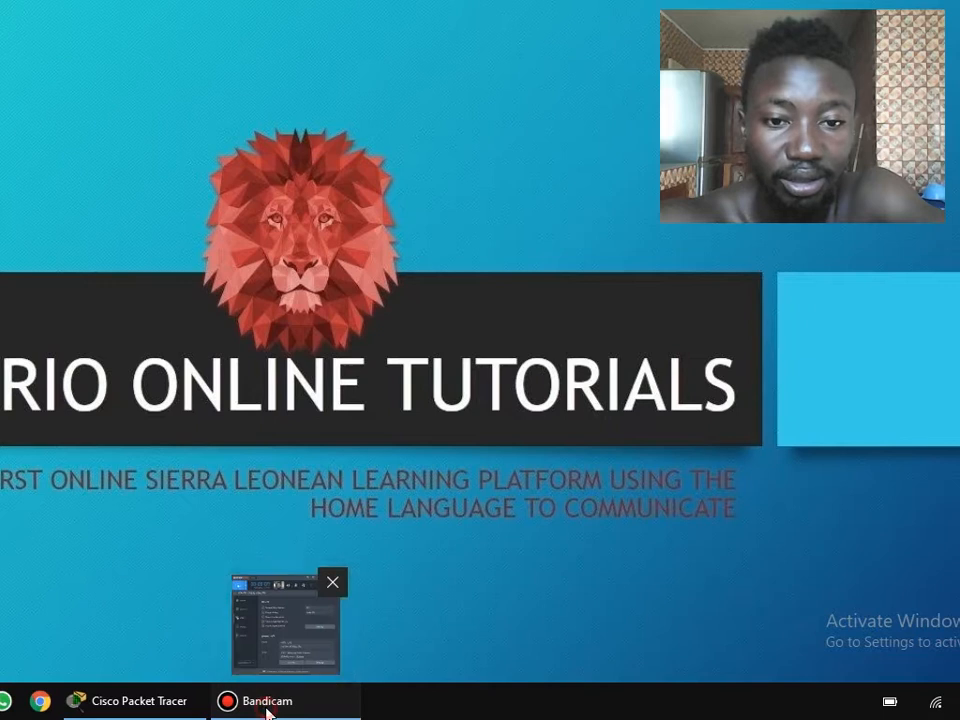
Switch to Cisco Packet Tracer and place a 1941 router in the upper part of the logical workspace.
{"action": "left_click", "coordinate": [266, 705]}
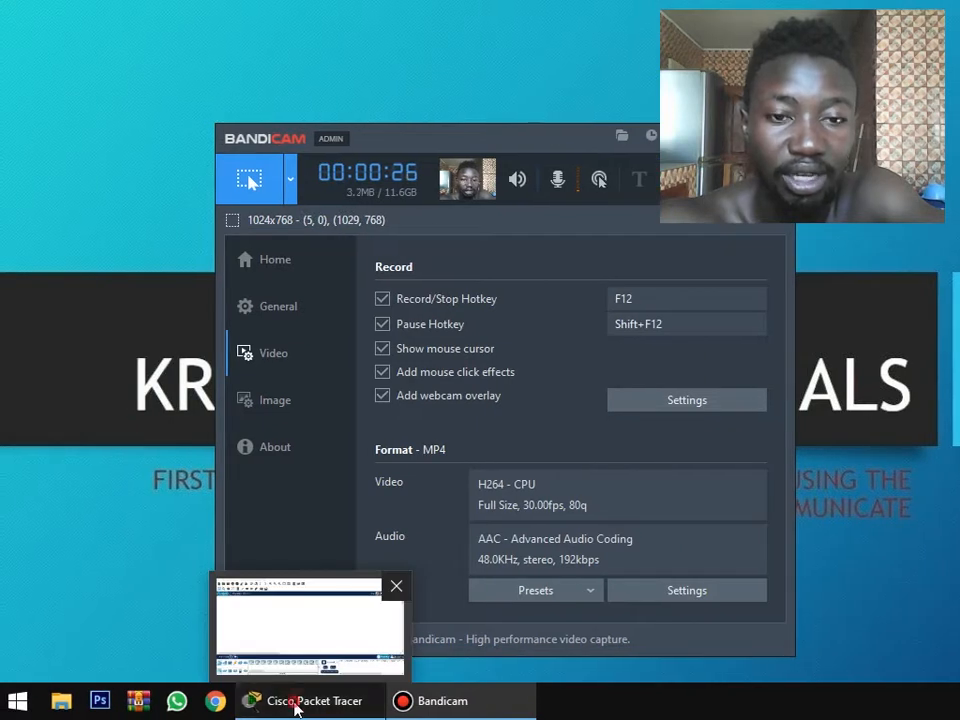
{"action": "left_click", "coordinate": [121, 703]}
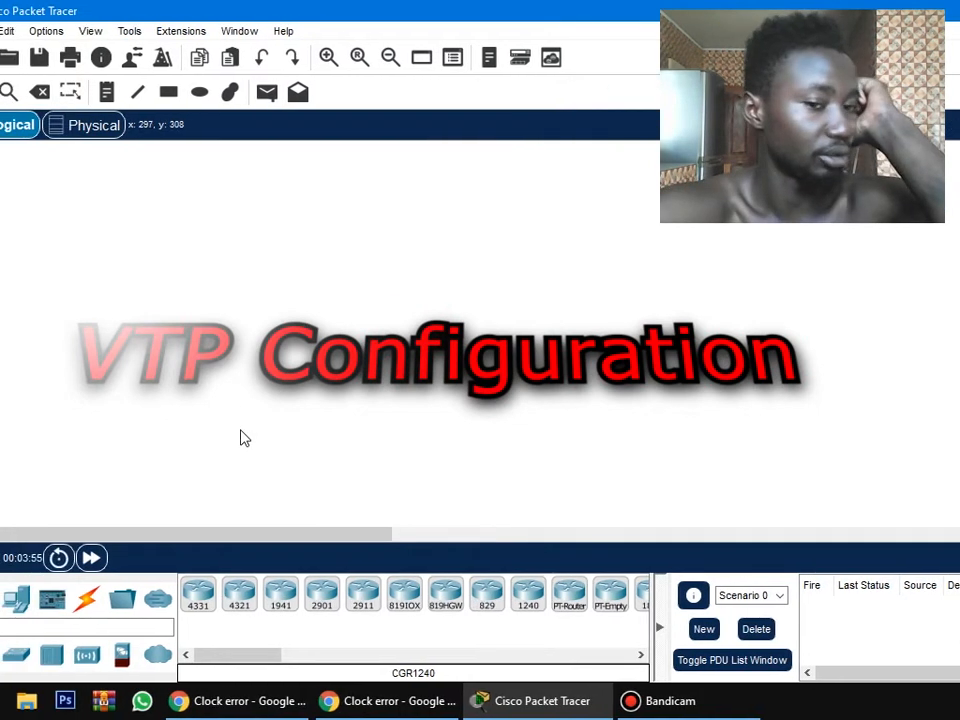
{"action": "left_click", "coordinate": [291, 598]}
{"action": "left_click", "coordinate": [258, 190]}
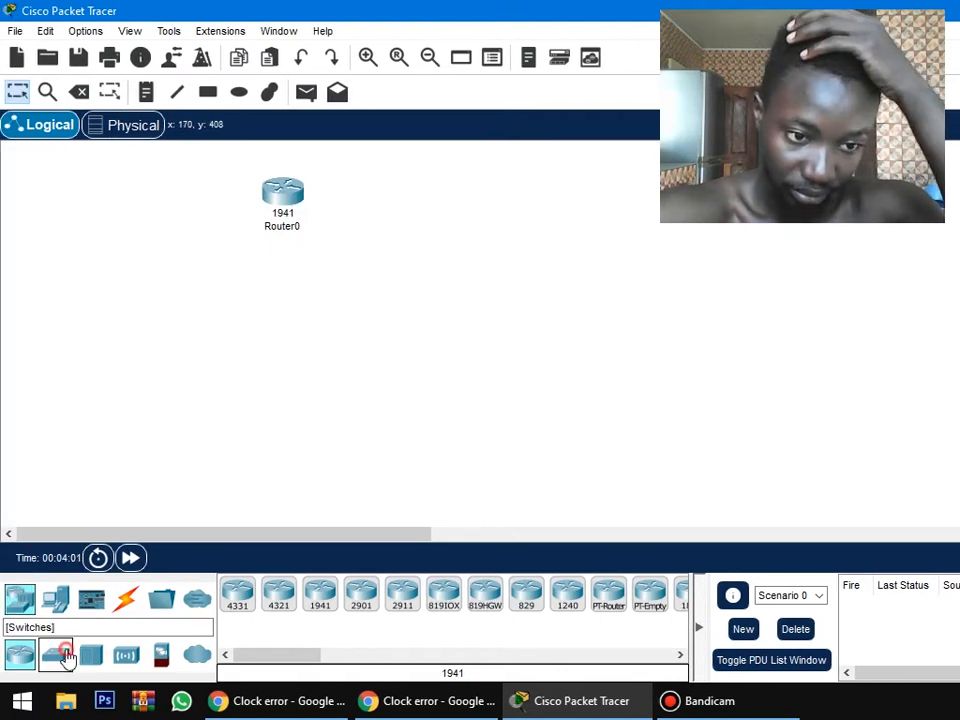
Place two 2950T-24 switches below and to the right of the router.
{"action": "left_click", "coordinate": [66, 655]}
{"action": "left_click", "coordinate": [567, 594]}
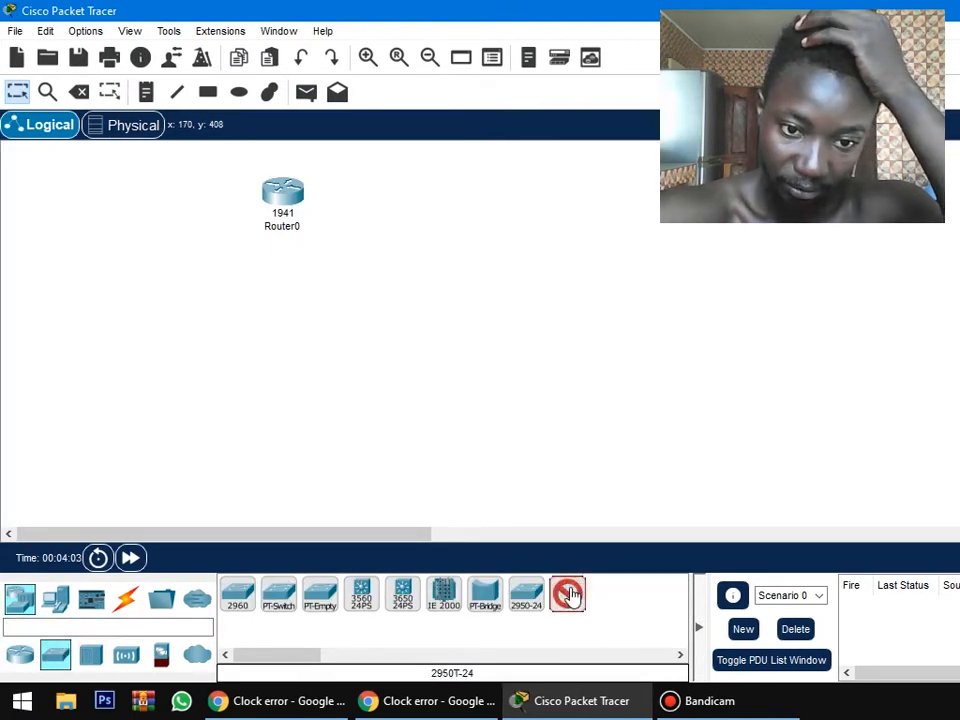
{"action": "left_click", "coordinate": [413, 283]}
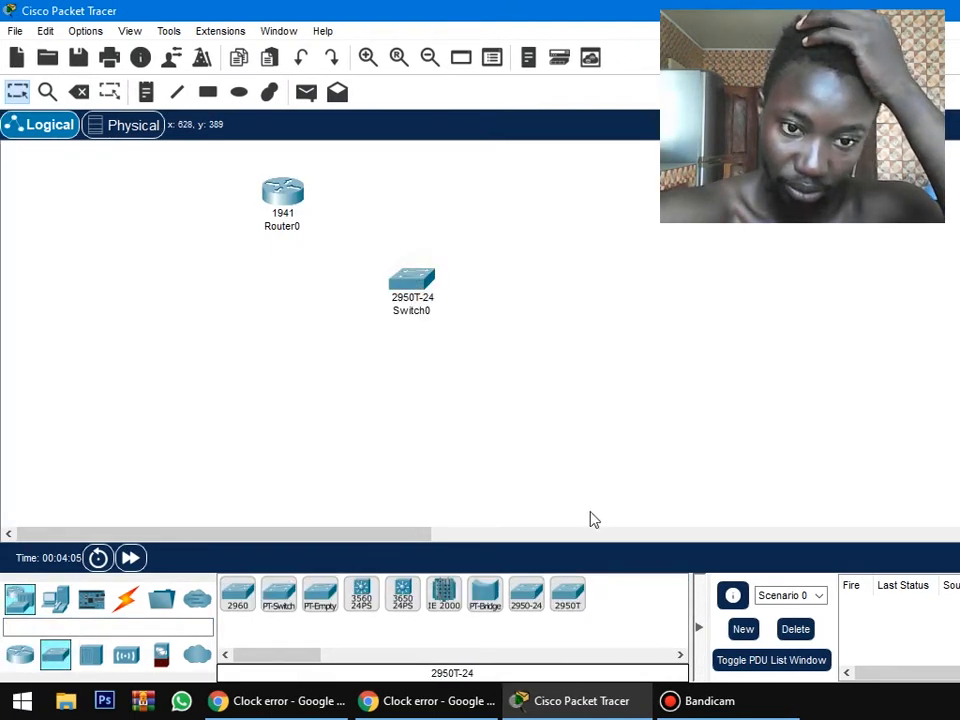
{"action": "left_click", "coordinate": [569, 600]}
{"action": "left_click", "coordinate": [612, 336]}
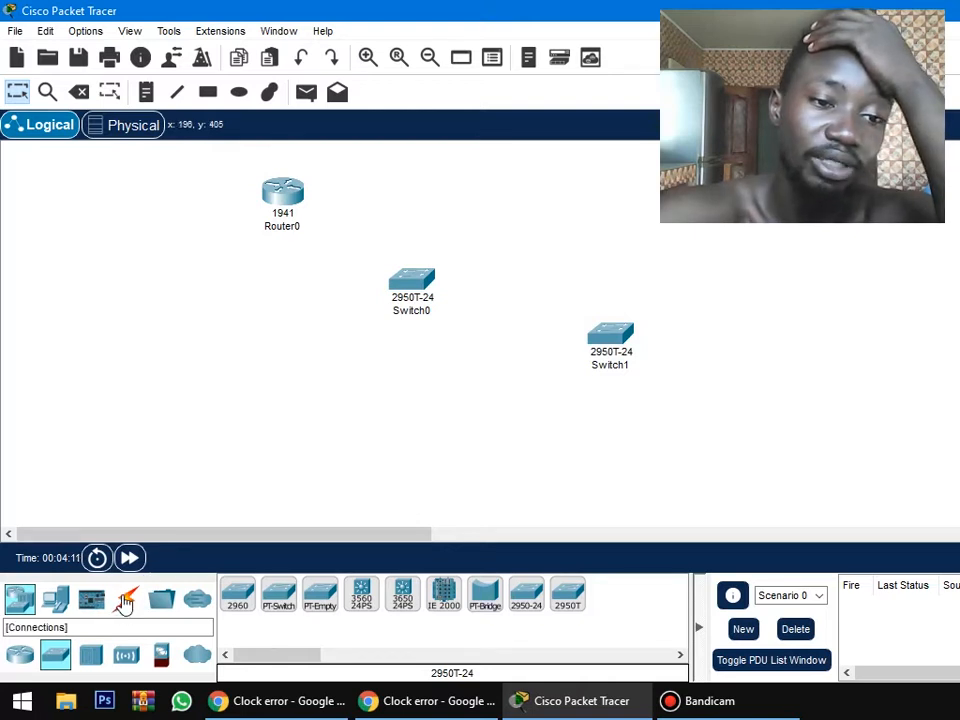
Connect FastEthernet0/1 on Switch0 to FastEthernet0/1 on Switch1 with a copper cross-over cable.
{"action": "left_click", "coordinate": [124, 600]}
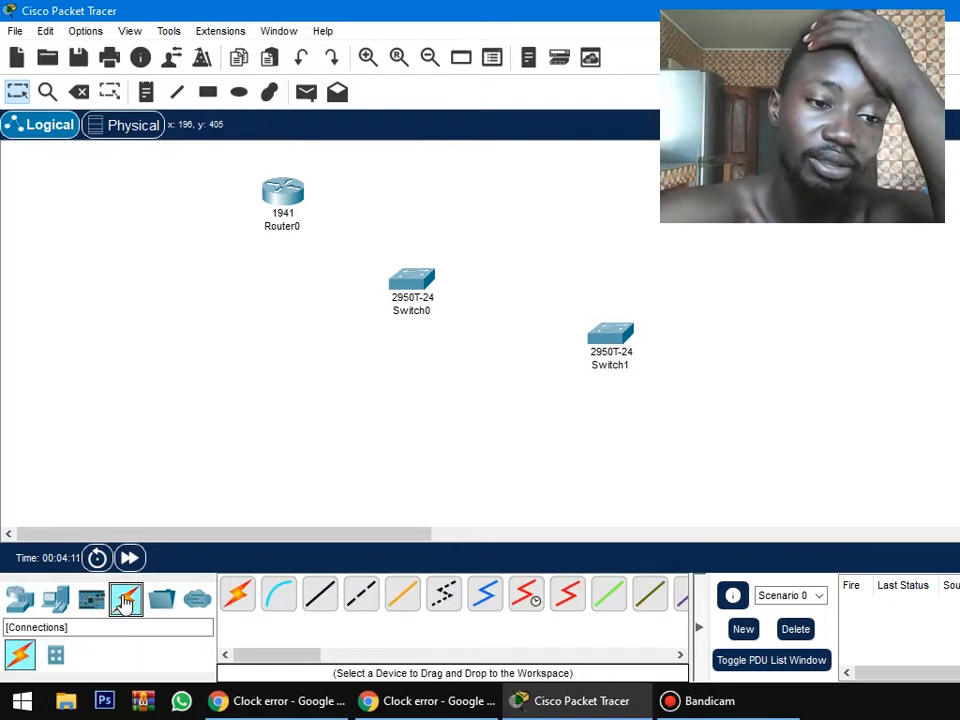
{"action": "left_click", "coordinate": [364, 596]}
{"action": "left_click", "coordinate": [429, 288]}
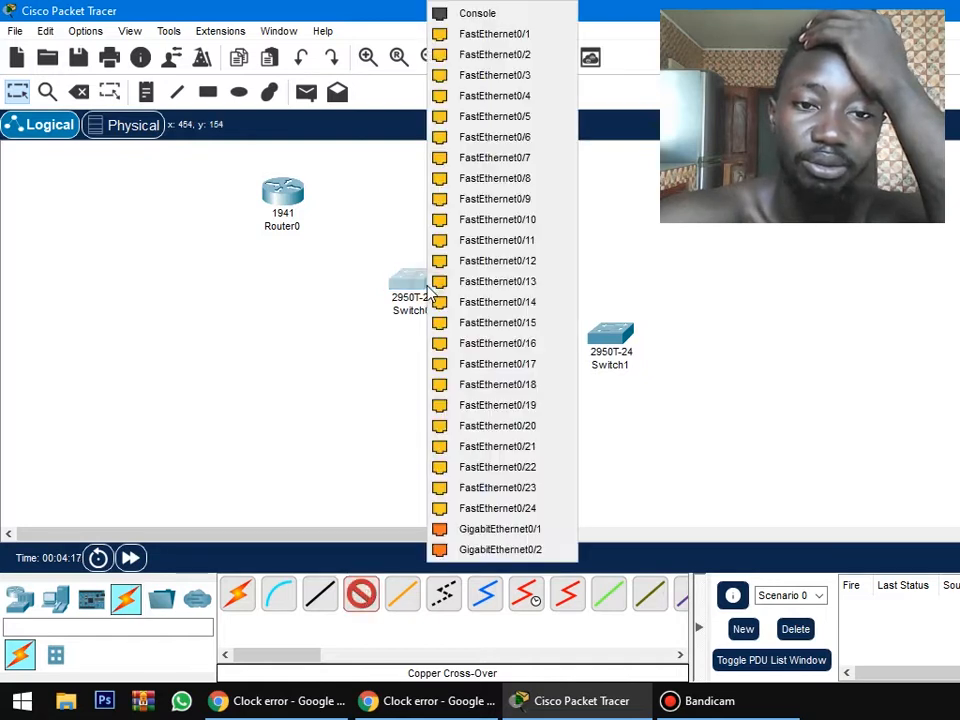
{"action": "left_click", "coordinate": [555, 35]}
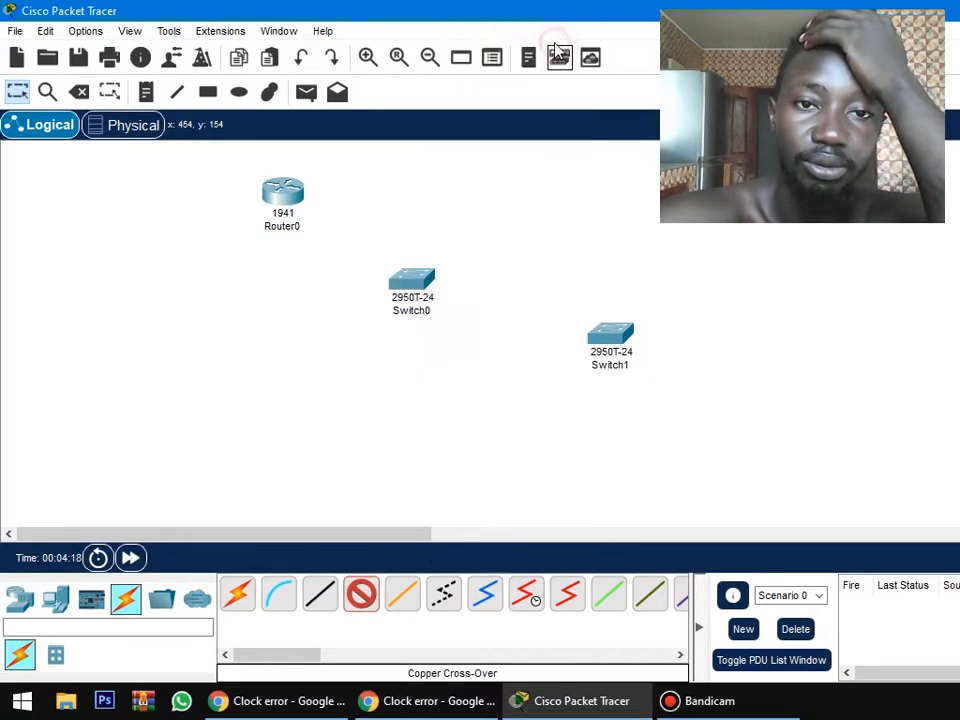
{"action": "left_click", "coordinate": [608, 342]}
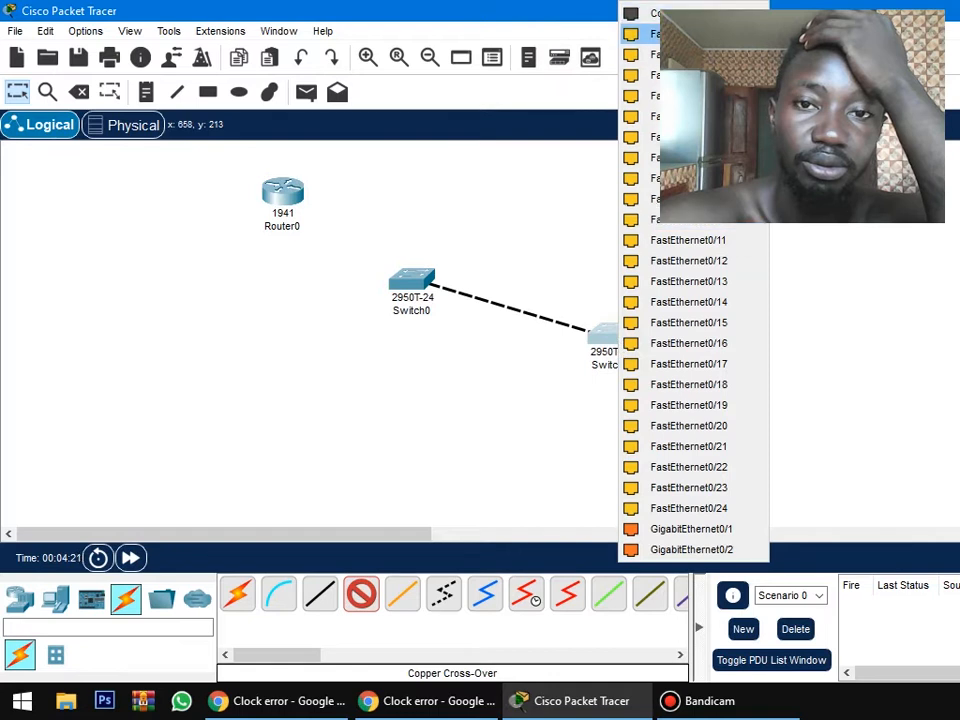
{"action": "left_click", "coordinate": [690, 34]}
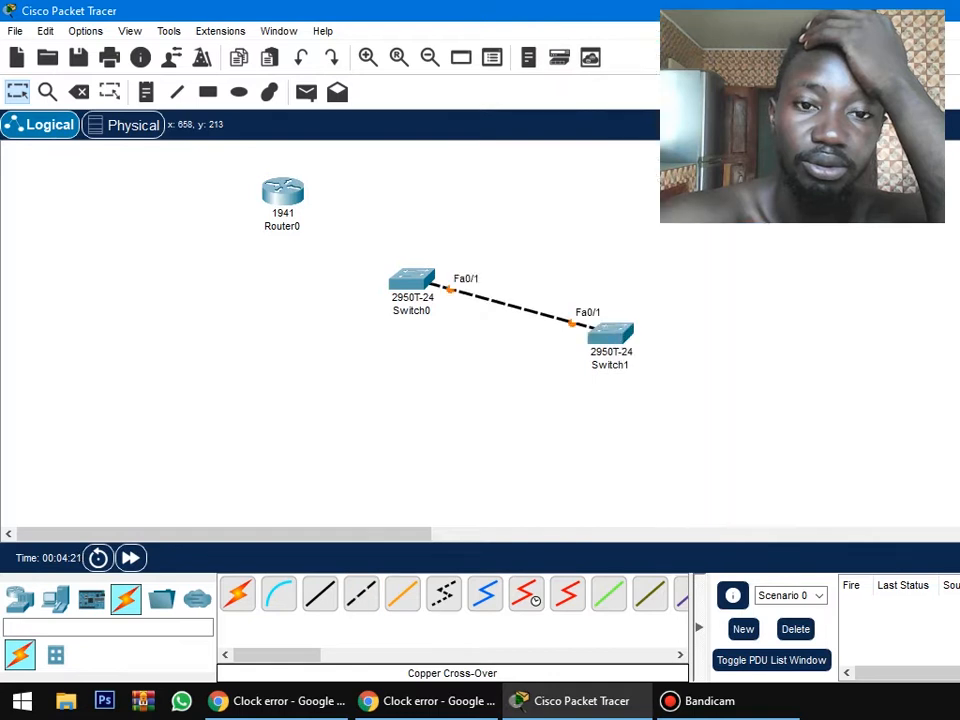
Add a second copper cross-over cable between FastEthernet0/2 on Switch0 and FastEthernet0/2 on Switch1.
{"action": "left_click", "coordinate": [363, 600]}
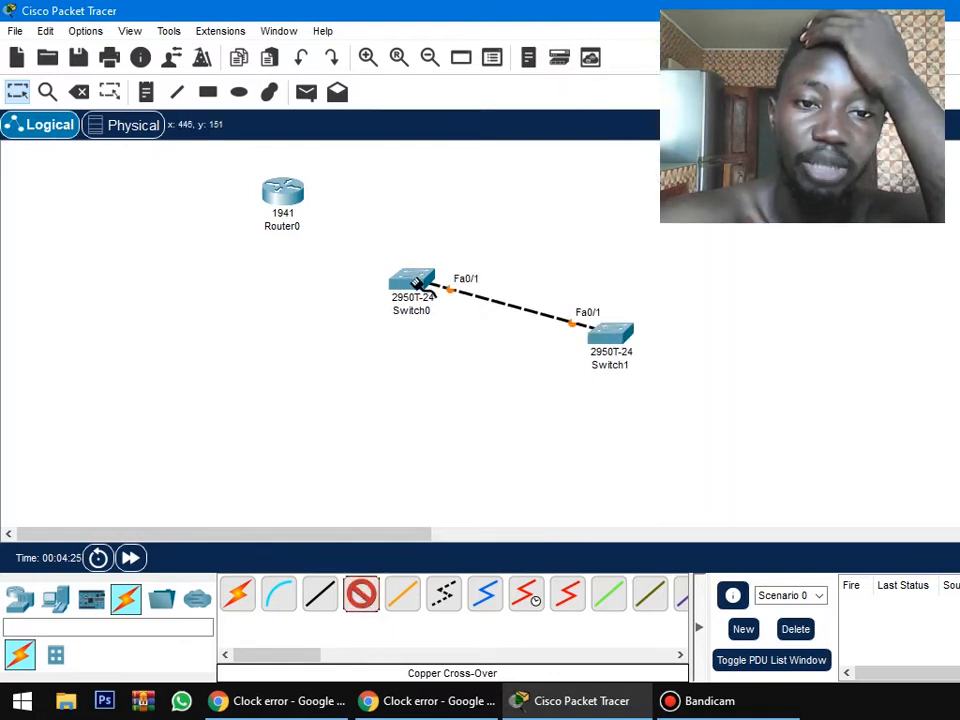
{"action": "left_click", "coordinate": [416, 284]}
{"action": "left_click", "coordinate": [513, 36]}
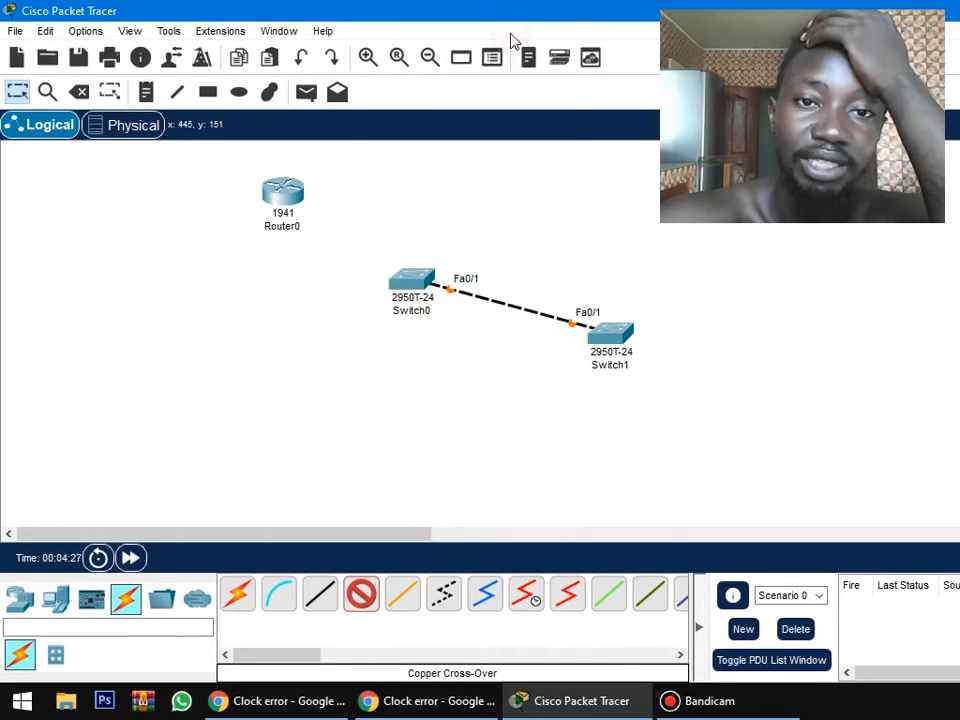
{"action": "left_click", "coordinate": [618, 344]}
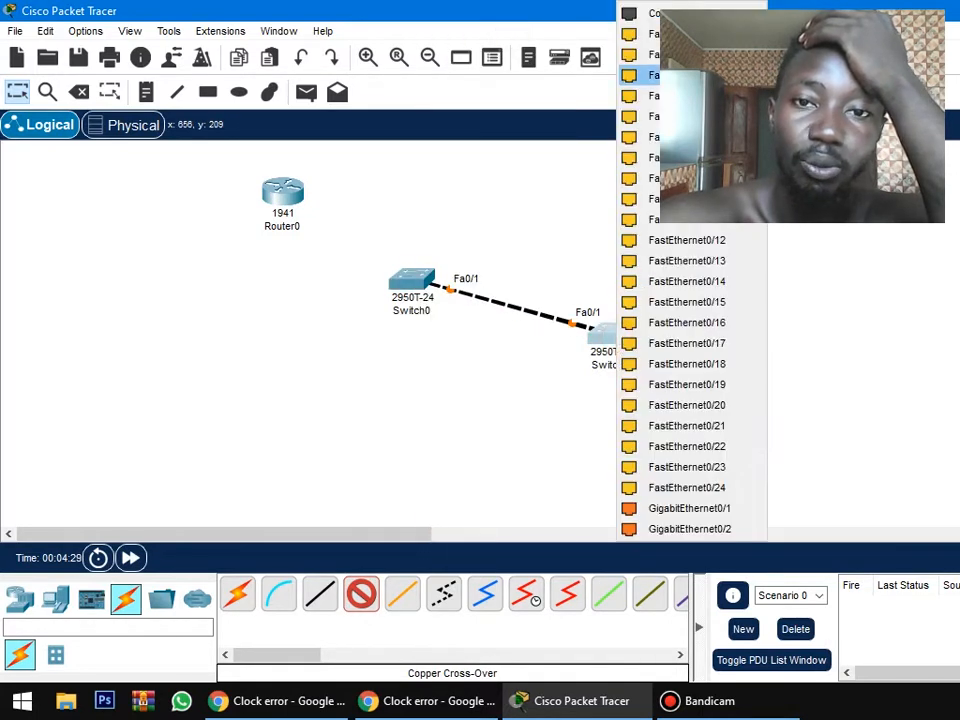
{"action": "left_click", "coordinate": [655, 34]}
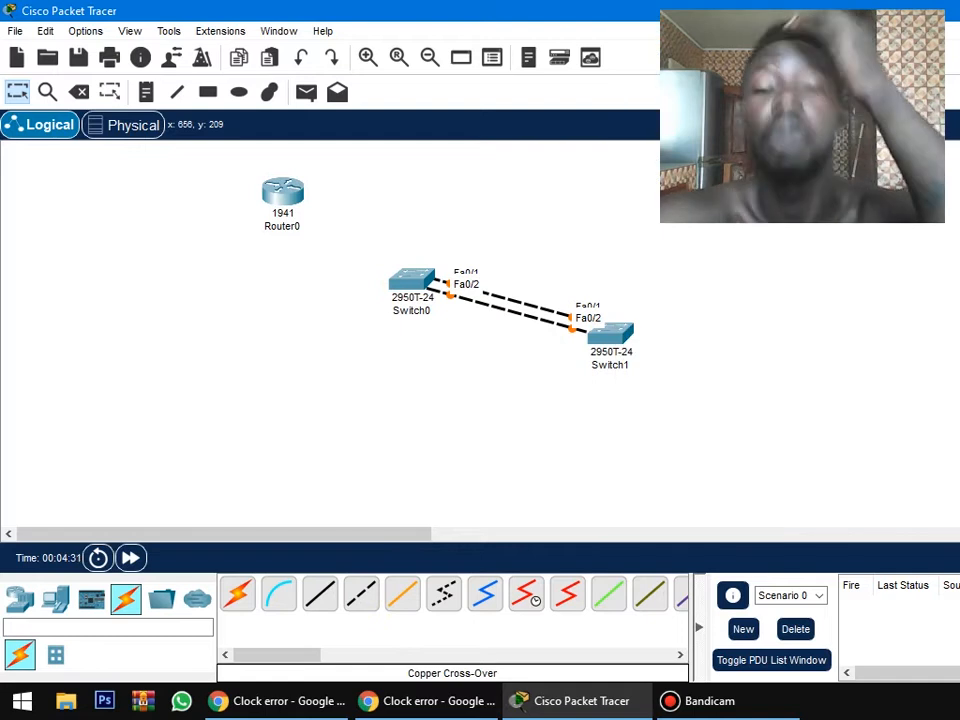
Add a third copper cross-over cable between FastEthernet0/3 on Switch0 and FastEthernet0/3 on Switch1.
{"action": "left_click", "coordinate": [361, 594]}
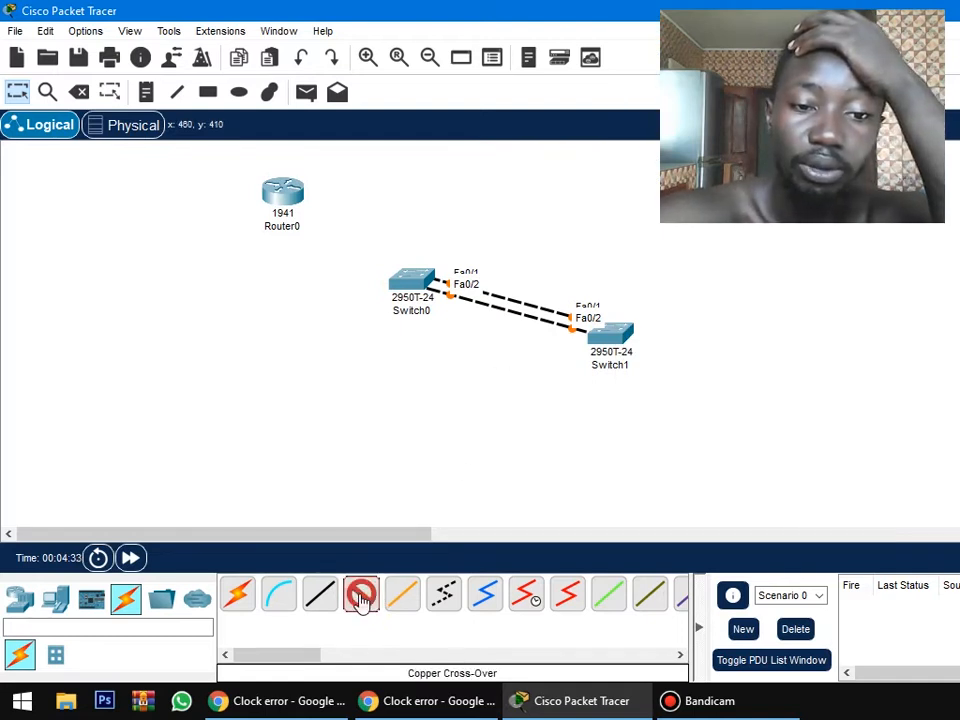
{"action": "left_click", "coordinate": [413, 281]}
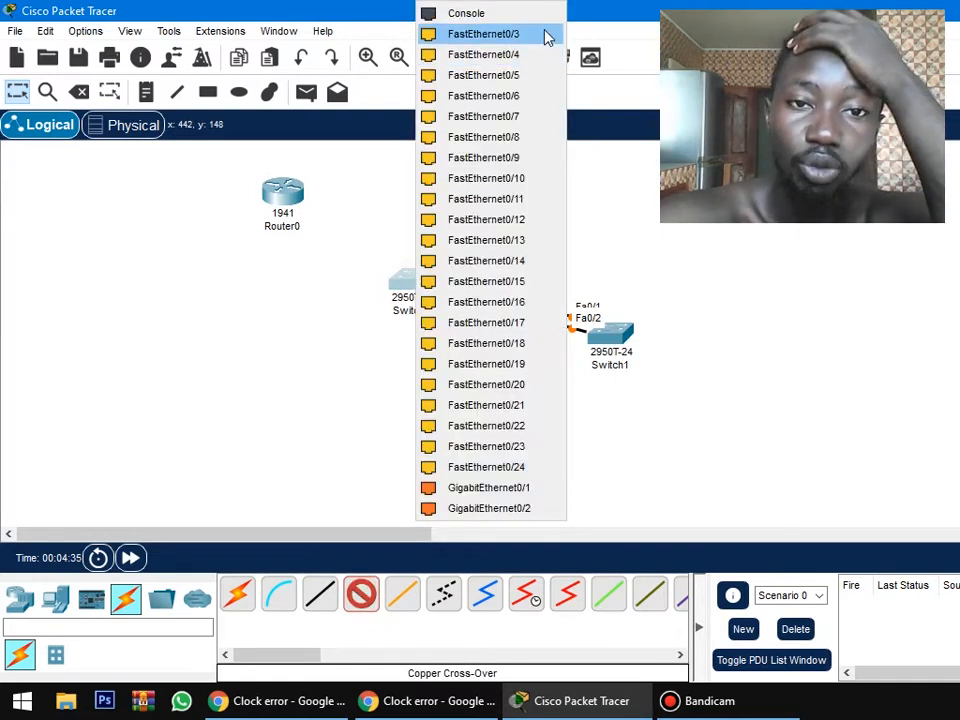
{"action": "left_click", "coordinate": [545, 35]}
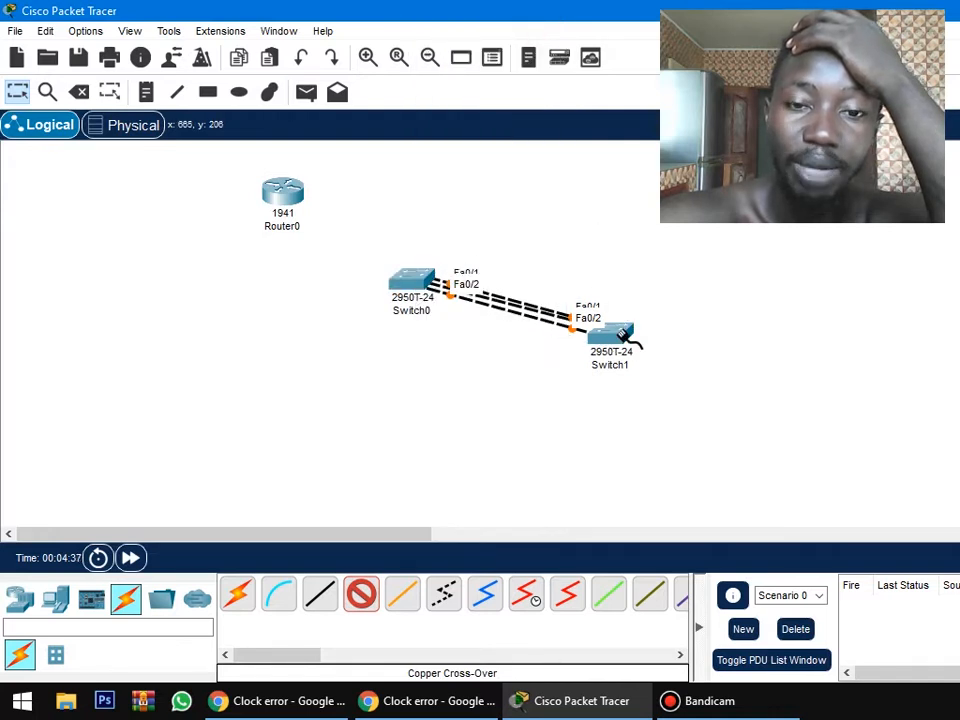
{"action": "left_click", "coordinate": [623, 334]}
{"action": "left_click", "coordinate": [690, 34]}
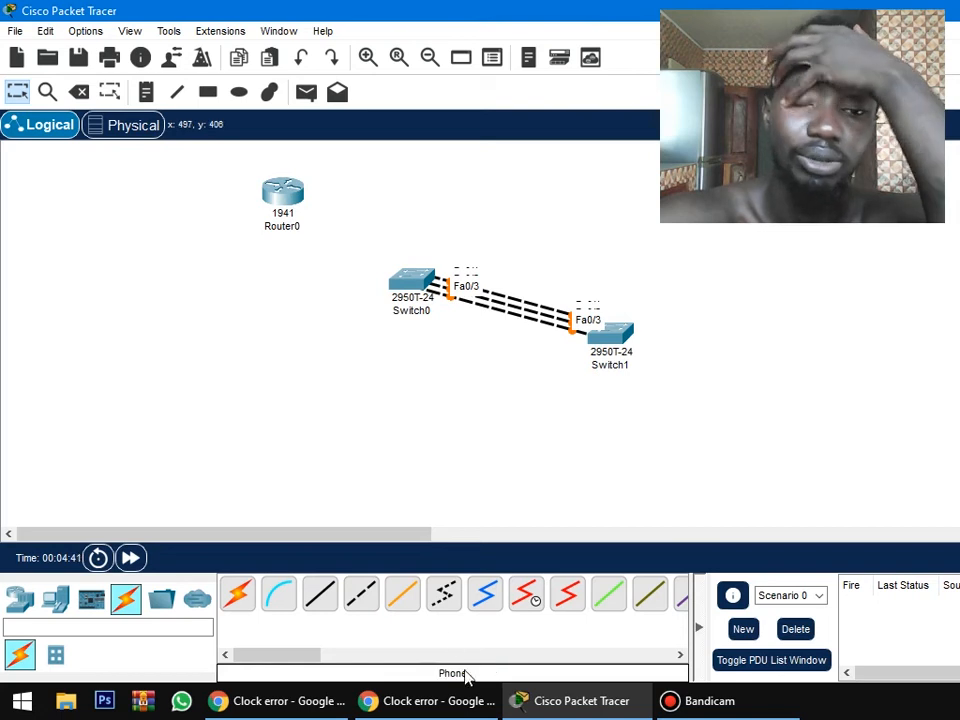
Connect Router0's GigabitEthernet0/0 to Switch0's FastEthernet0/4 with a copper straight-through cable and fast-forward the simulation time.
{"action": "left_click", "coordinate": [322, 596]}
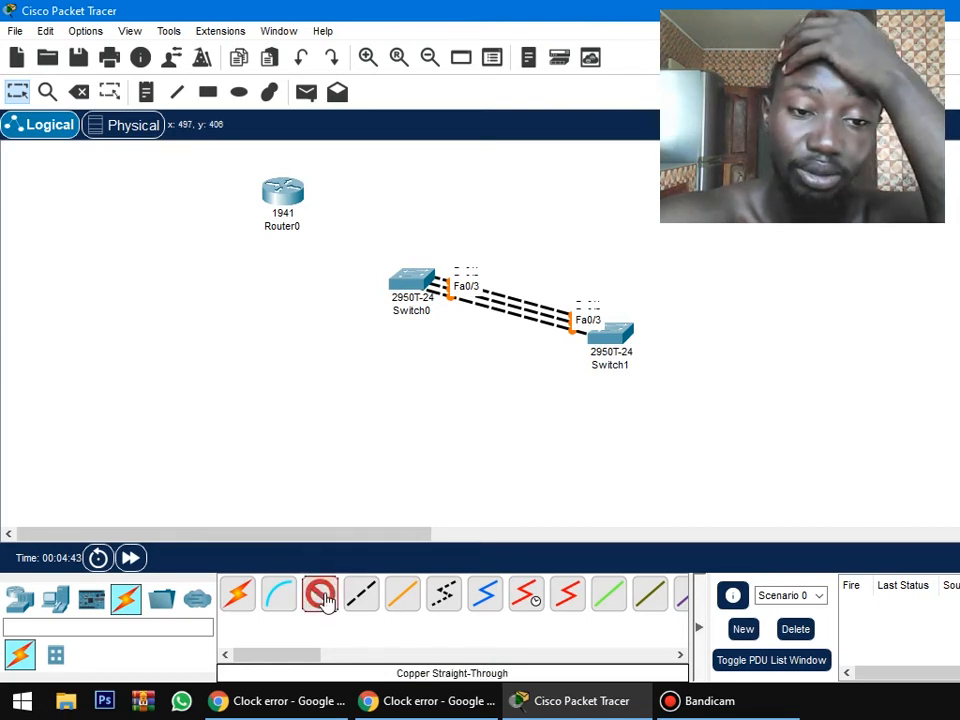
{"action": "left_click", "coordinate": [288, 195]}
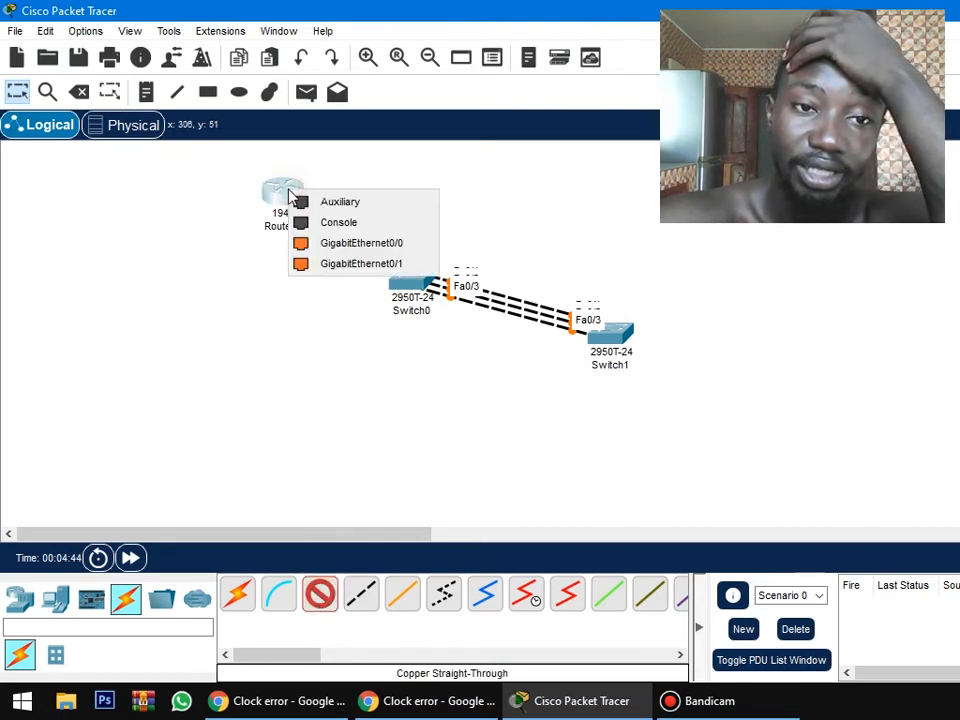
{"action": "left_click", "coordinate": [364, 243]}
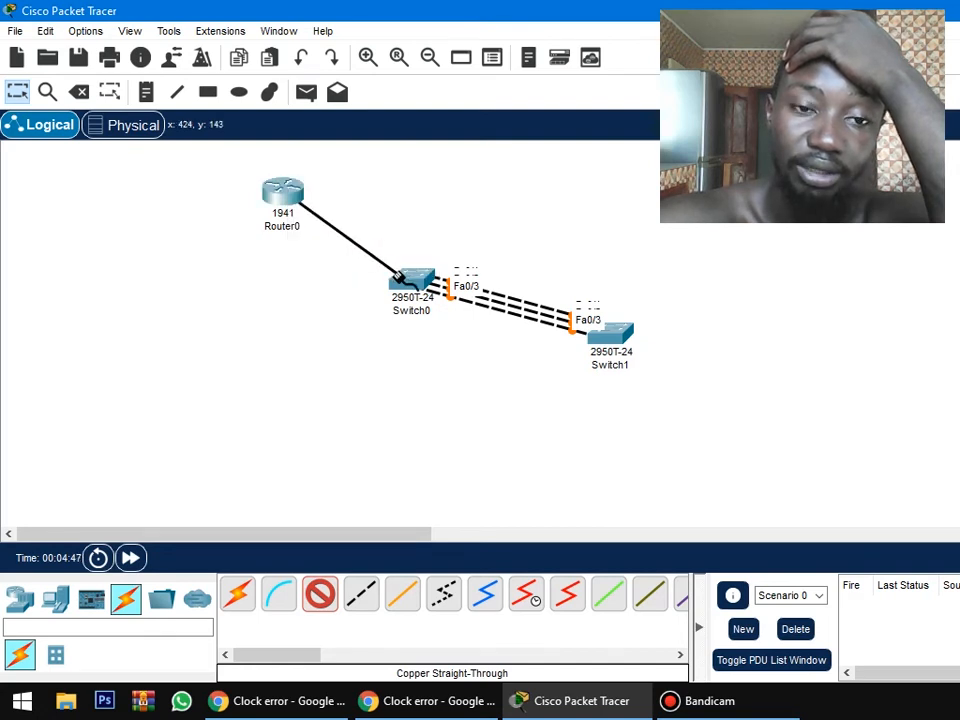
{"action": "left_click", "coordinate": [410, 282]}
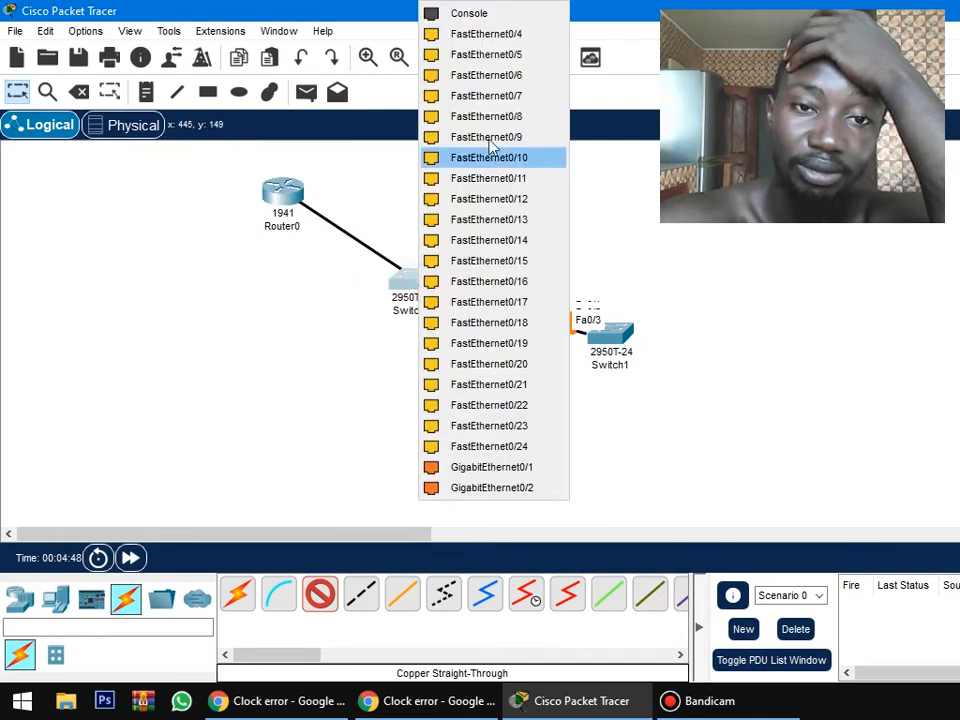
{"action": "left_click", "coordinate": [525, 34]}
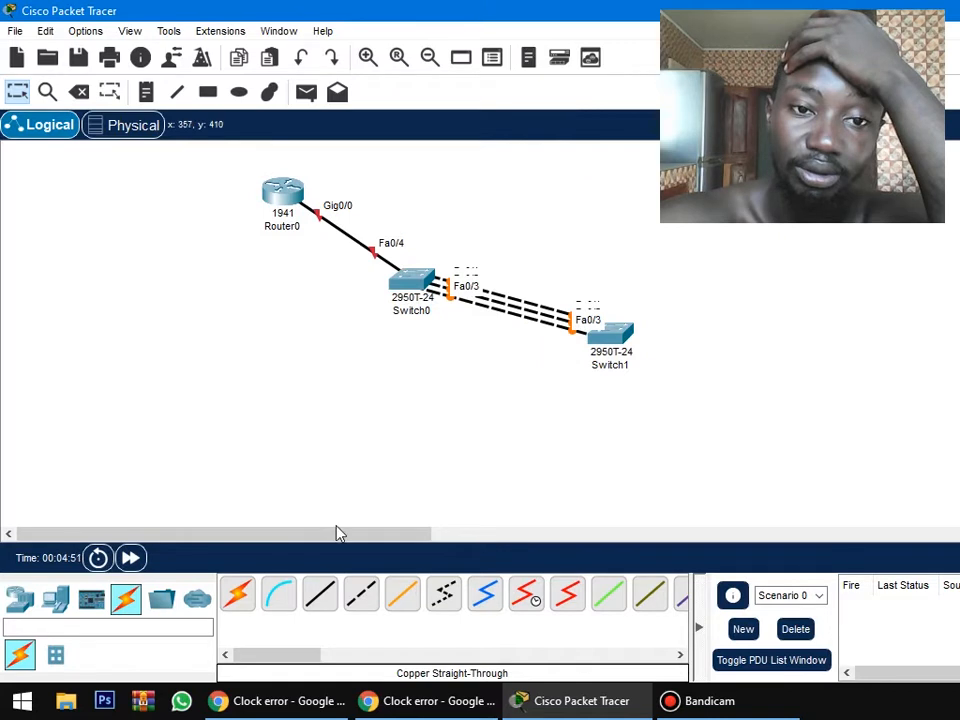
{"action": "left_click", "coordinate": [136, 564]}
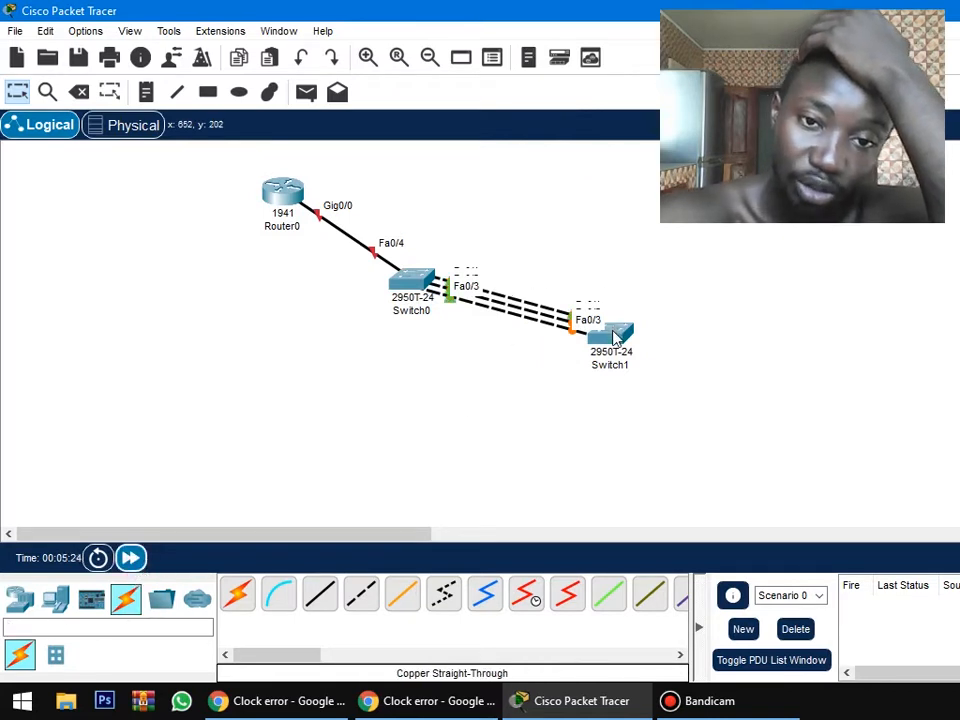
Move Switch1 farther to the right and align it horizontally with Switch0.
{"action": "left_click_drag", "start_coordinate": [611, 332], "coordinate": [612, 373]}
{"action": "left_click_drag", "start_coordinate": [537, 373], "coordinate": [647, 250]}
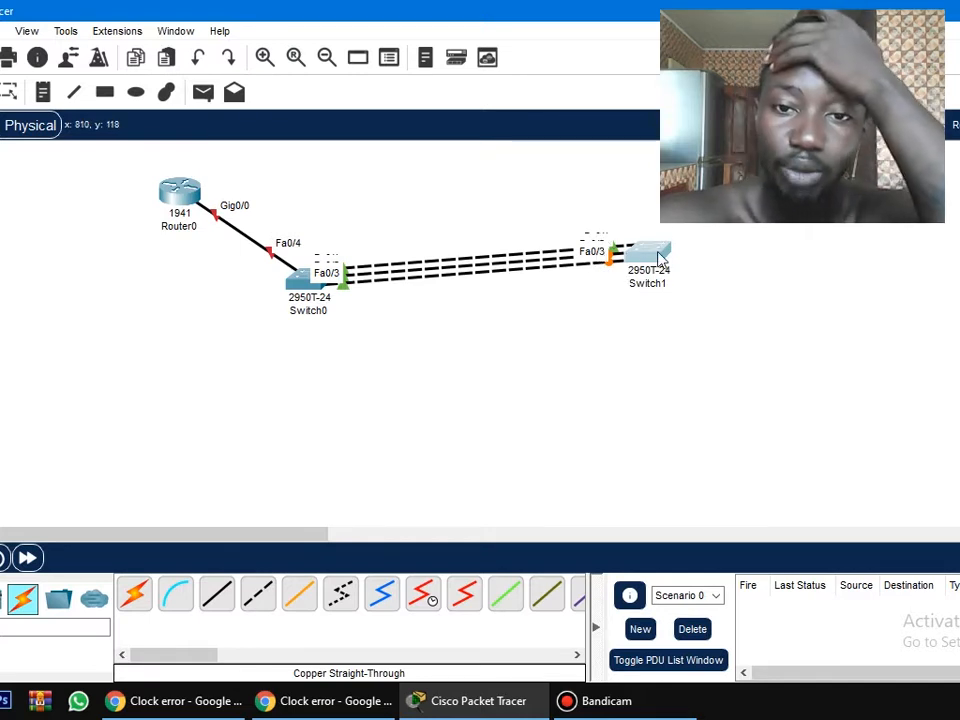
{"action": "left_click_drag", "start_coordinate": [660, 258], "coordinate": [660, 286]}
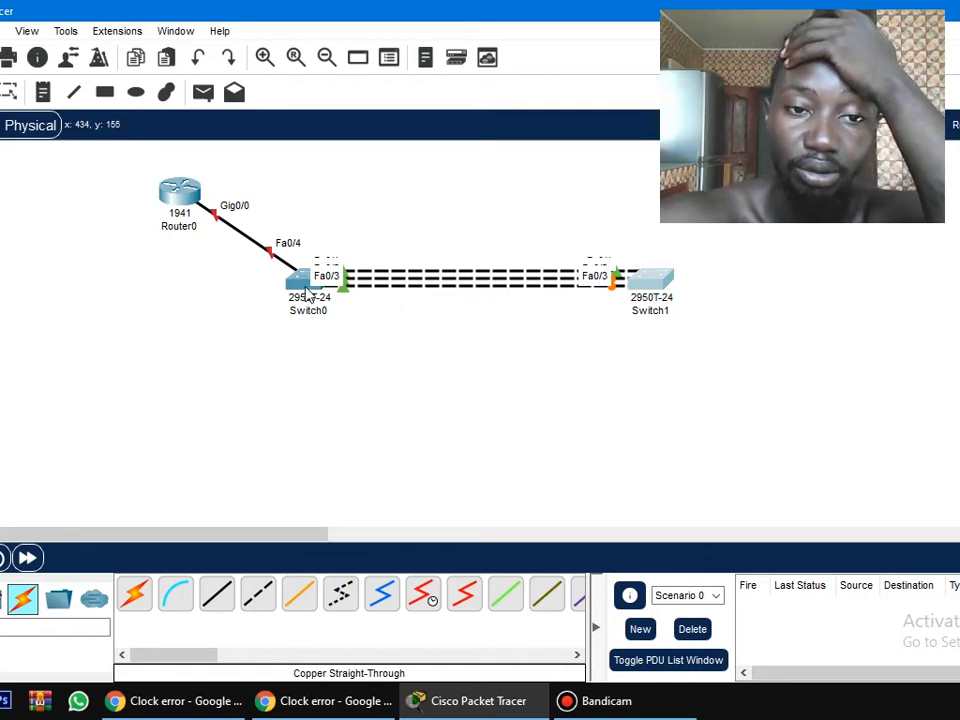
Open Switch0's command-line interface and enter global configuration mode with enable and conf terminal.
{"action": "mouse_move", "coordinate": [308, 290]}
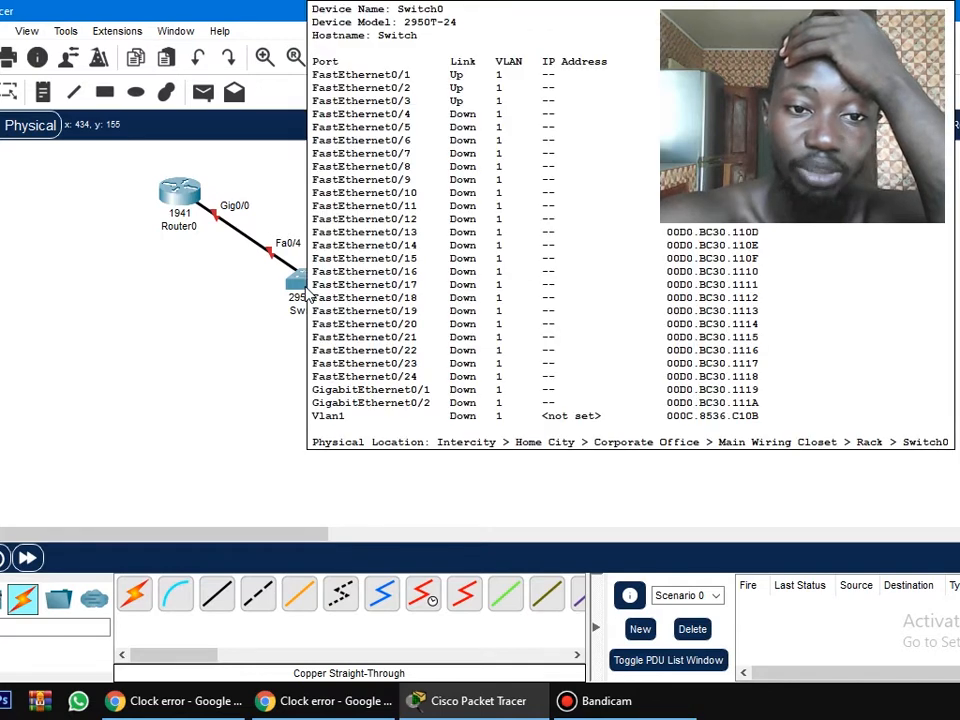
{"action": "left_click", "coordinate": [308, 293]}
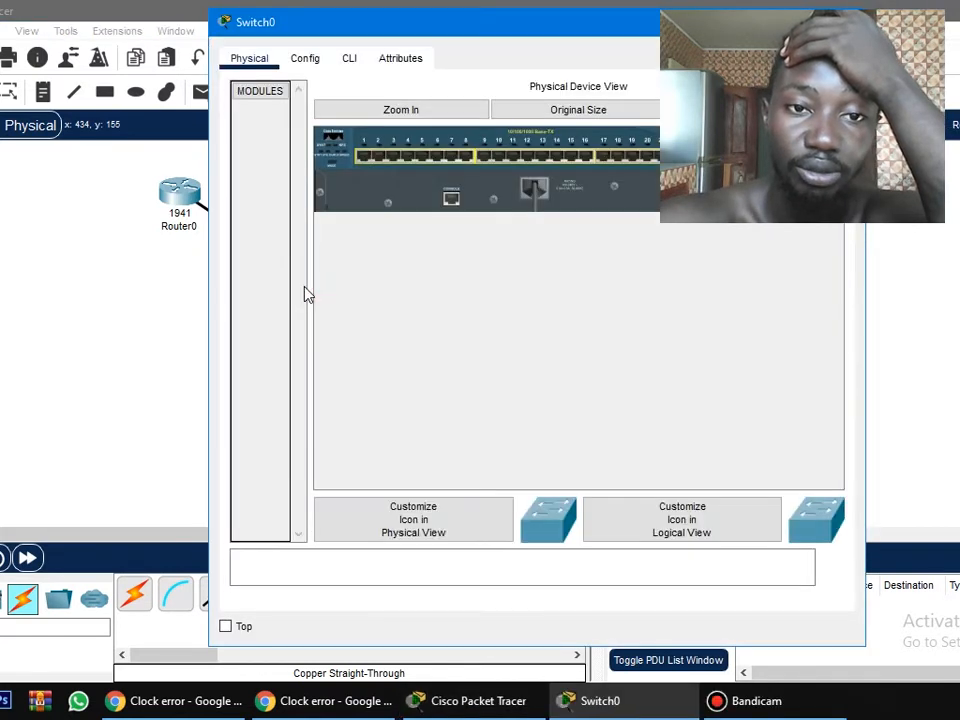
{"action": "left_click", "coordinate": [363, 65]}
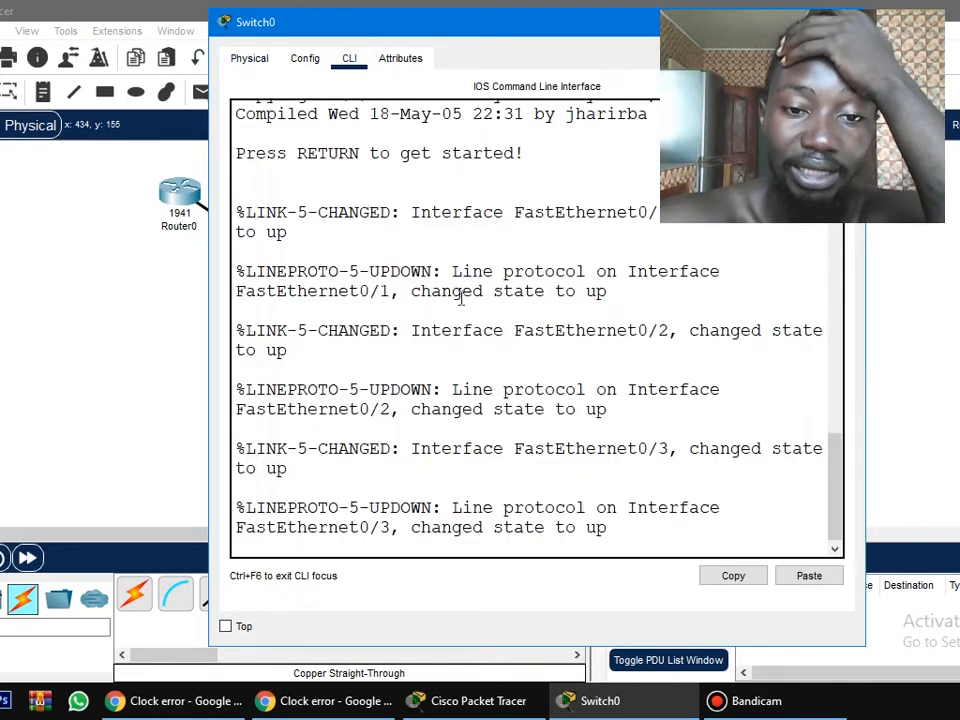
{"action": "left_click", "coordinate": [670, 538]}
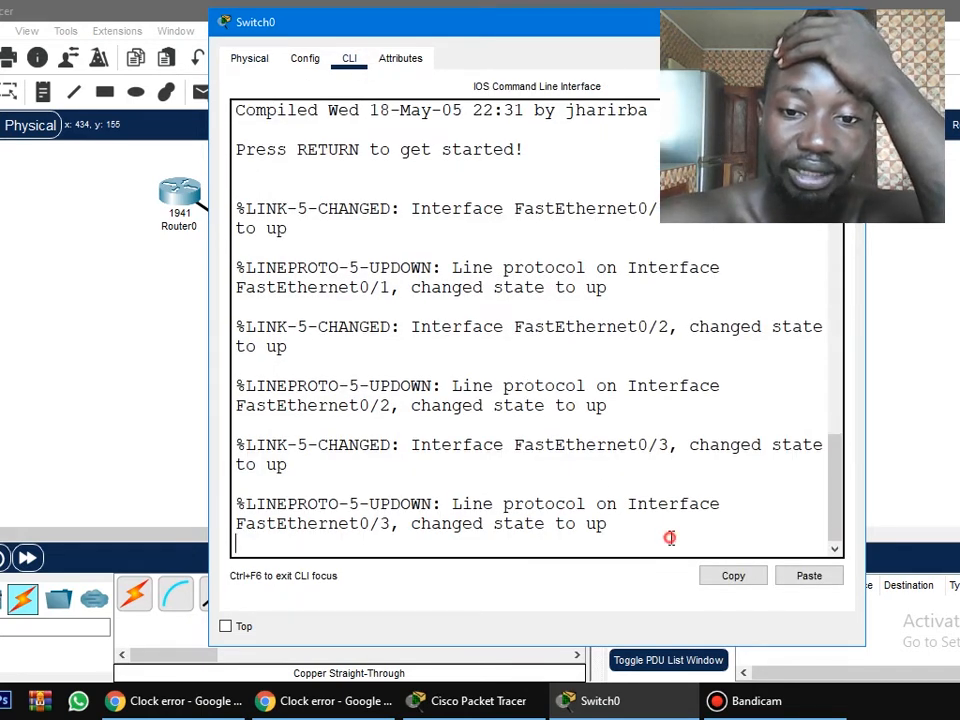
{"action": "key", "text": "Return"}
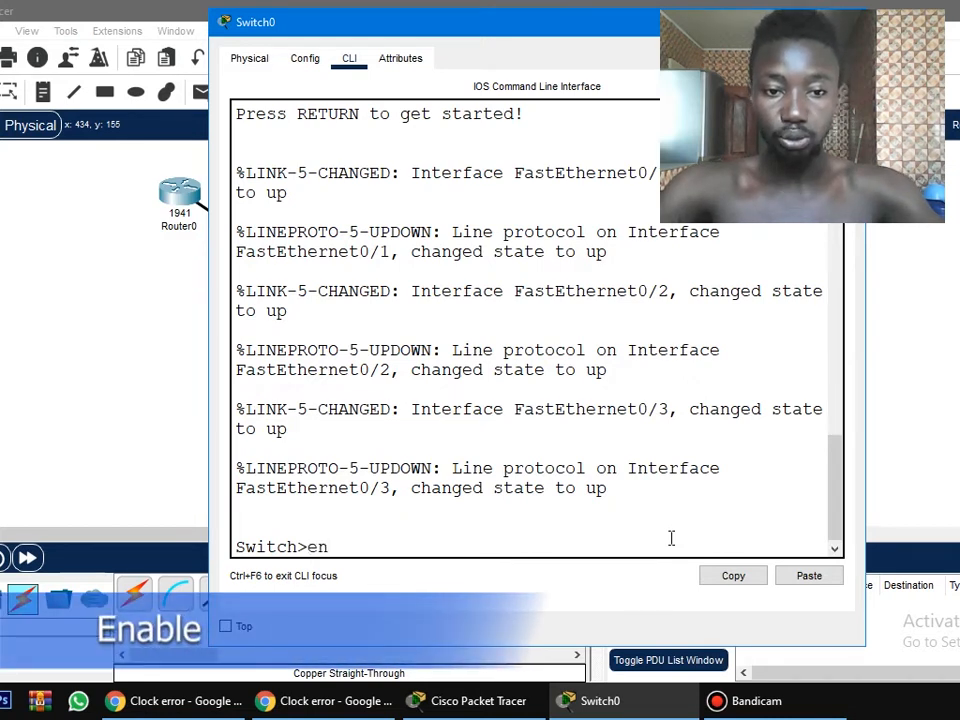
{"action": "key", "text": "Tab"}
{"action": "key", "text": "Return"}
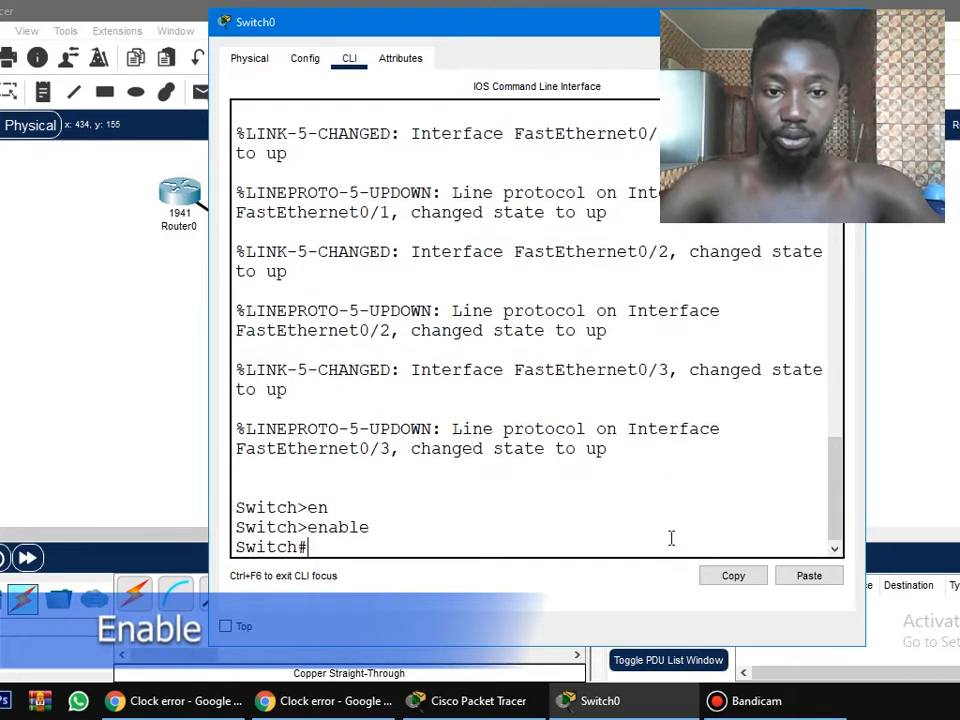
{"action": "type", "text": "conf t"}
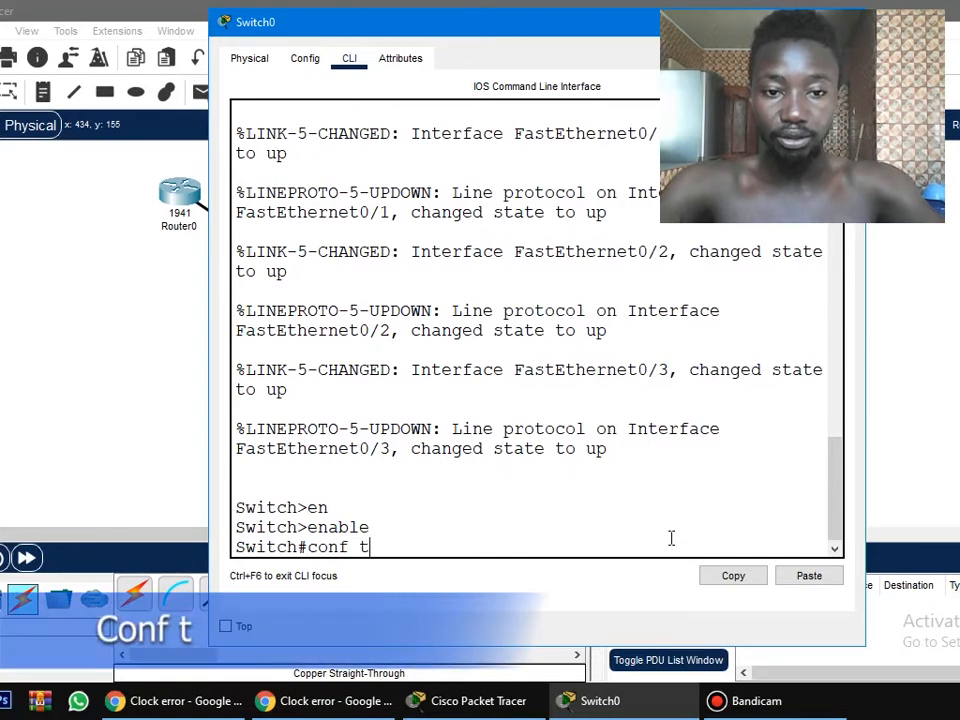
{"action": "key", "text": "Tab"}
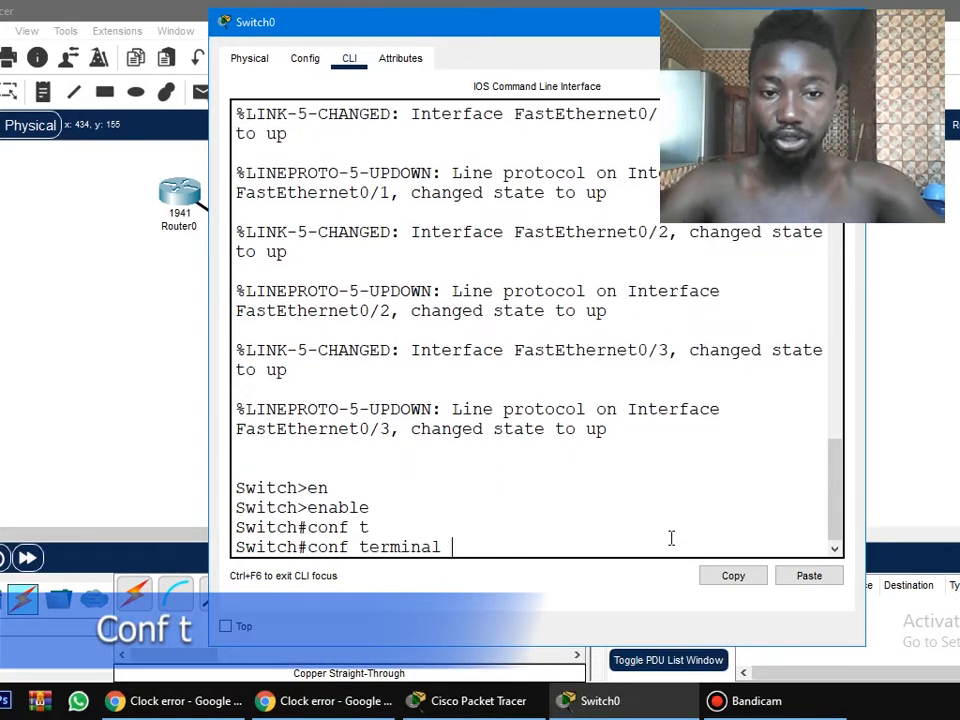
{"action": "key", "text": "Return"}
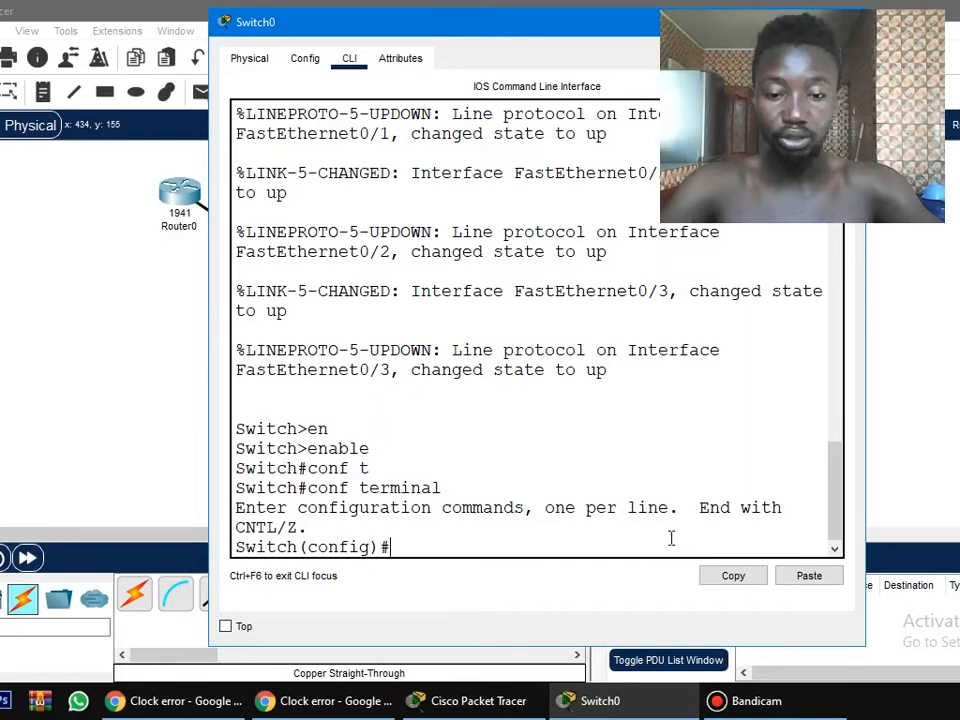
Select the interface range fa 0/1 - 3 on Switch0 and shut those ports down with sh.
{"action": "type", "text": "int ran fa"}
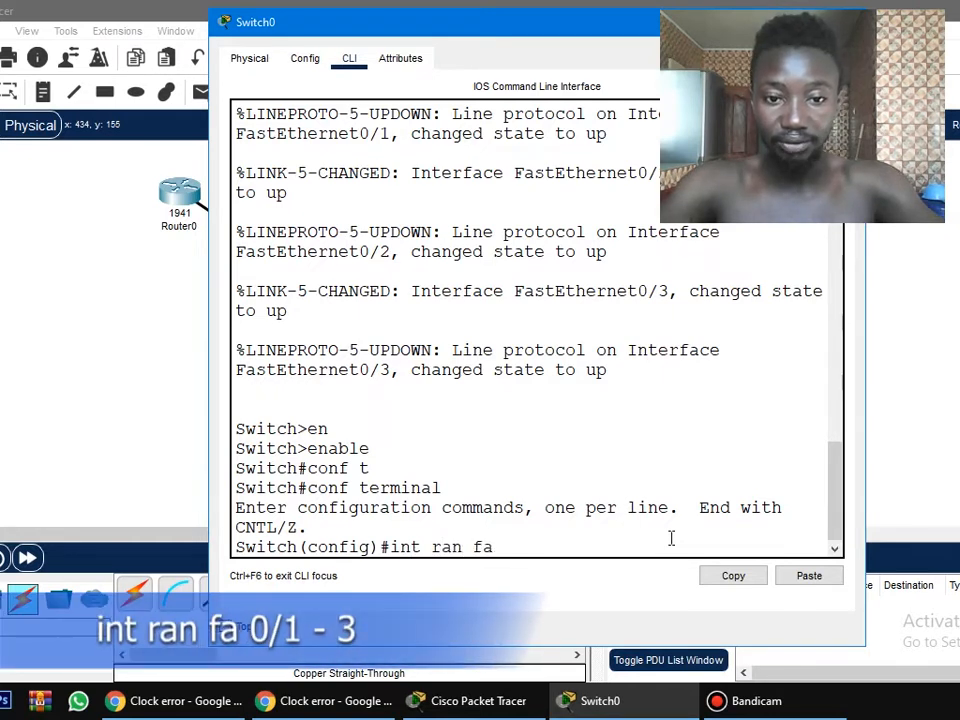
{"action": "type", "text": "0/"}
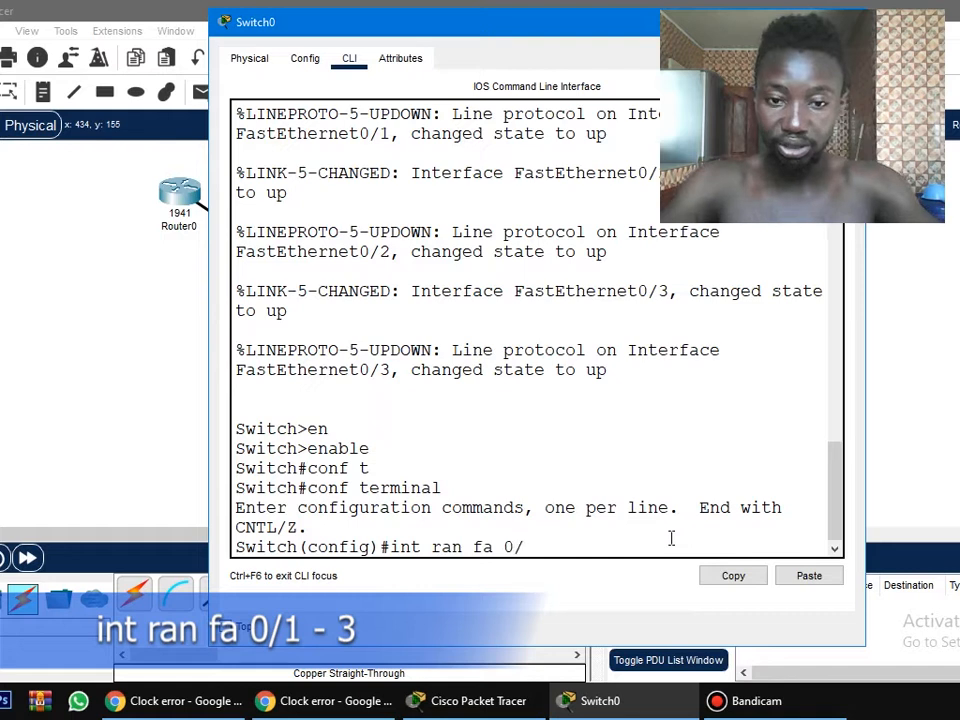
{"action": "type", "text": "1 - 3"}
{"action": "key", "text": "Return"}
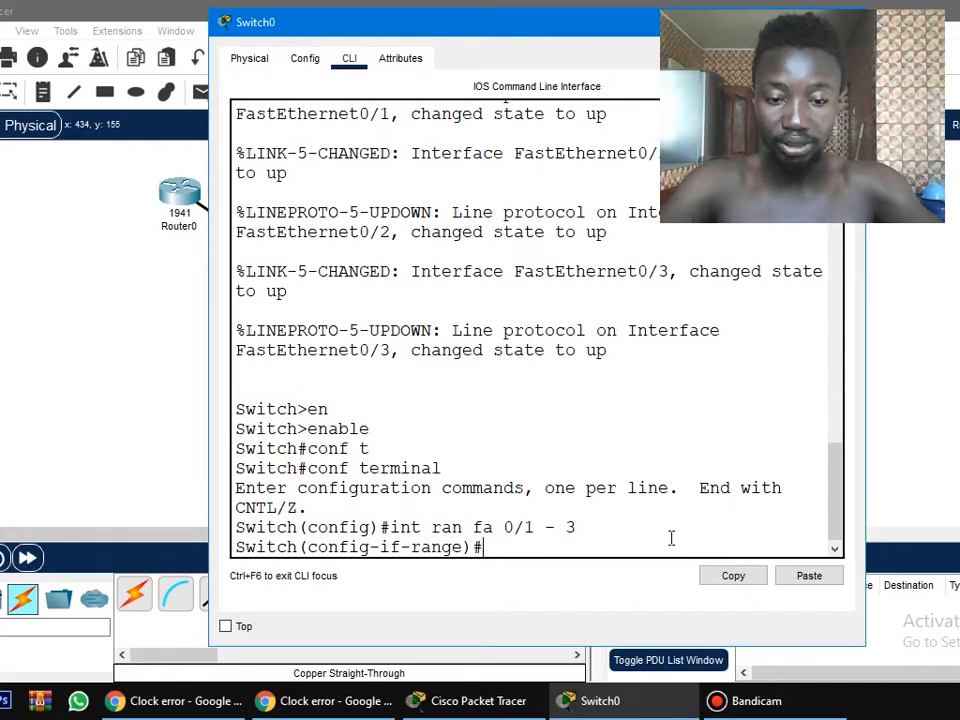
{"action": "type", "text": "sh"}
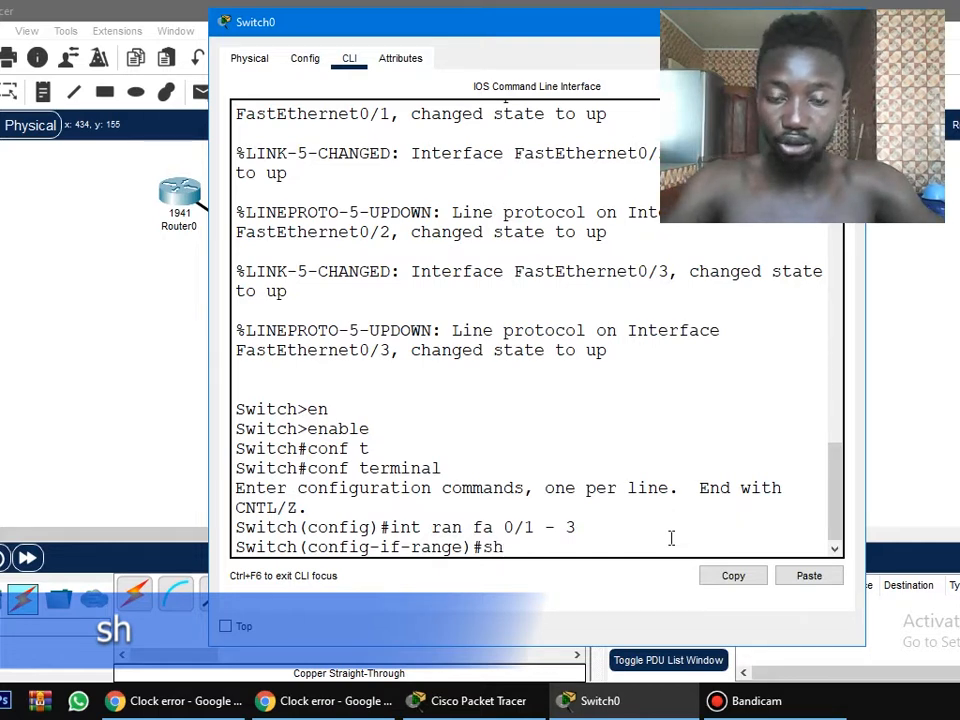
{"action": "key", "text": "Return"}
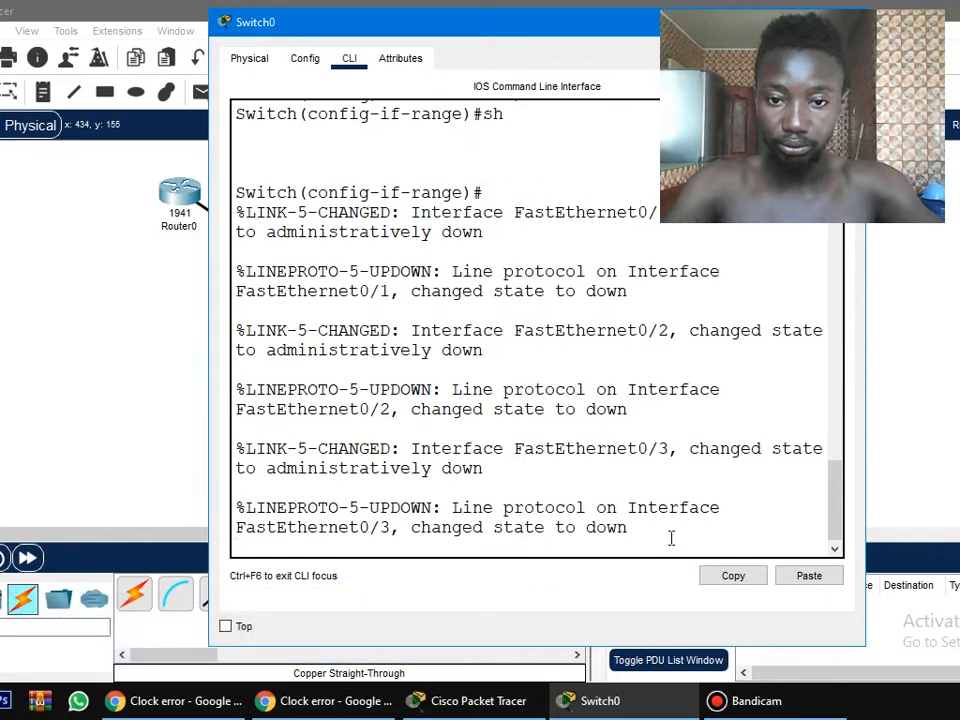
{"action": "key", "text": "Return"}
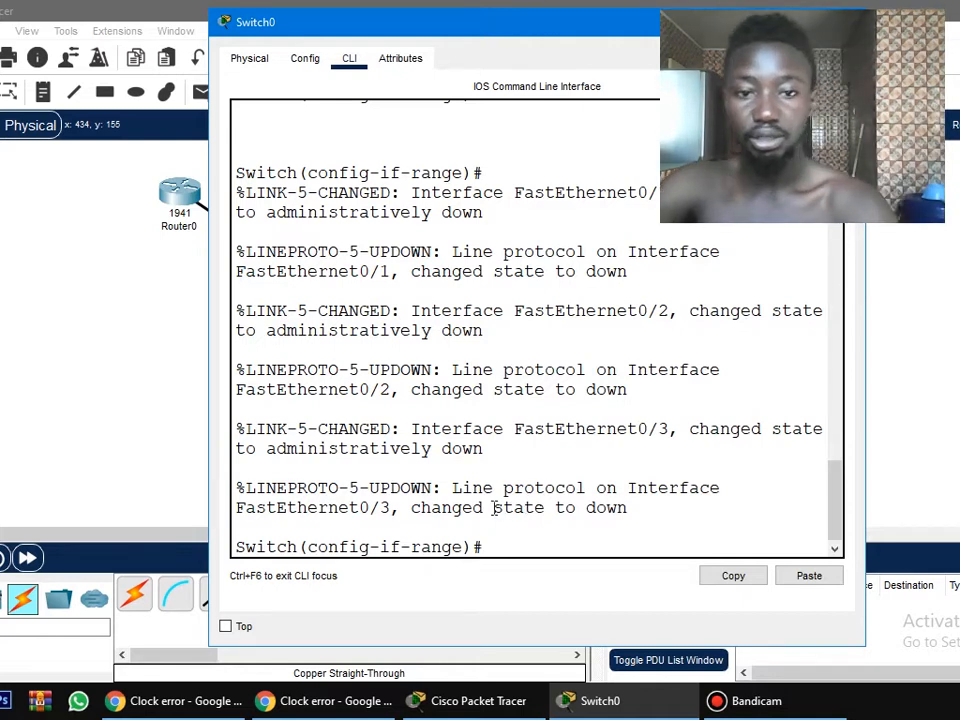
{"action": "left_click_drag", "start_coordinate": [495, 508], "coordinate": [629, 508]}
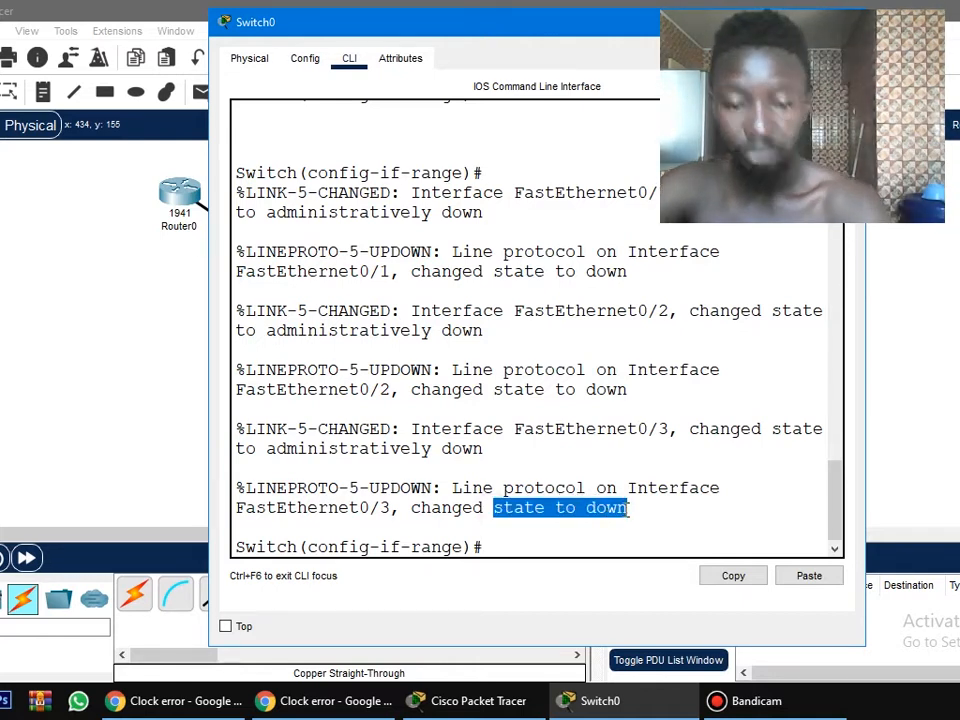
{"action": "left_click", "coordinate": [507, 548]}
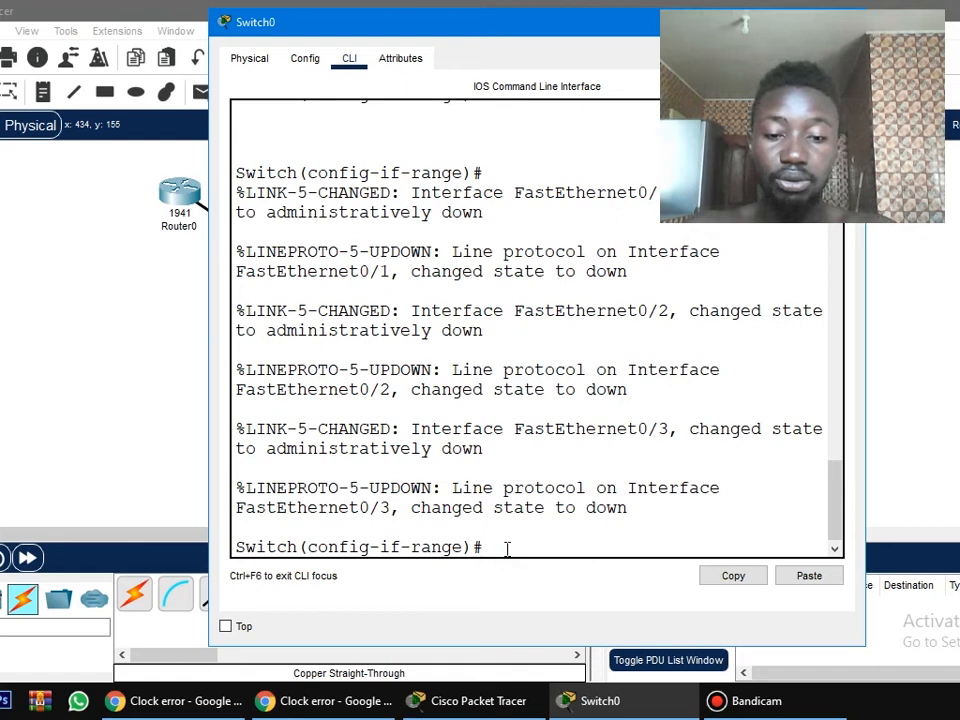
Bundle the selected interface range into an EtherChannel with channel-group 1 mode on.
{"action": "type", "text": "channel-group"}
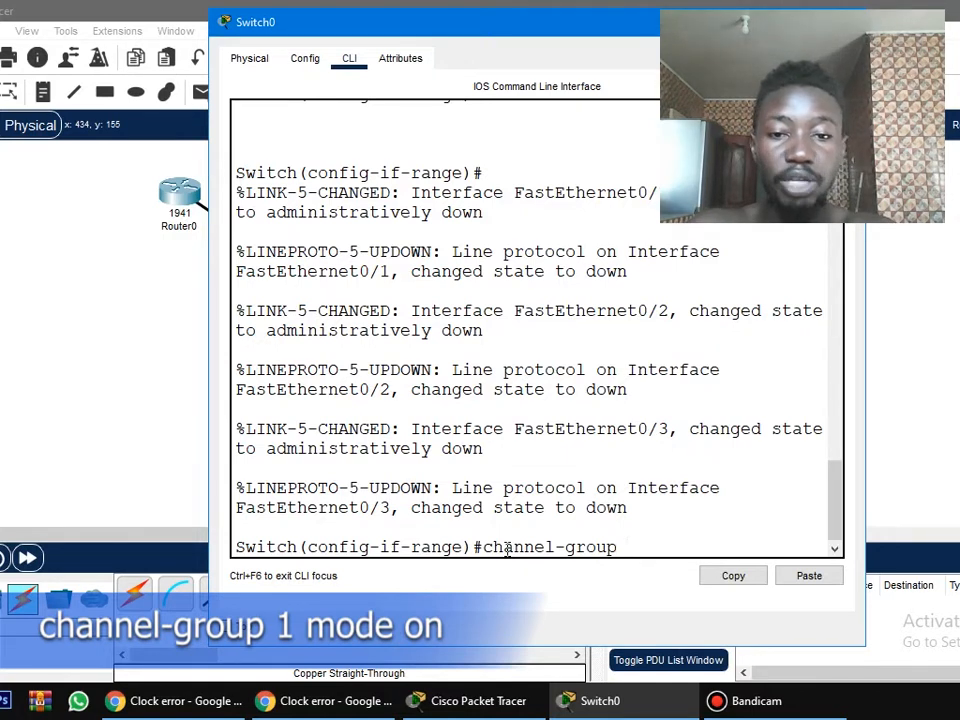
{"action": "type", "text": "1"}
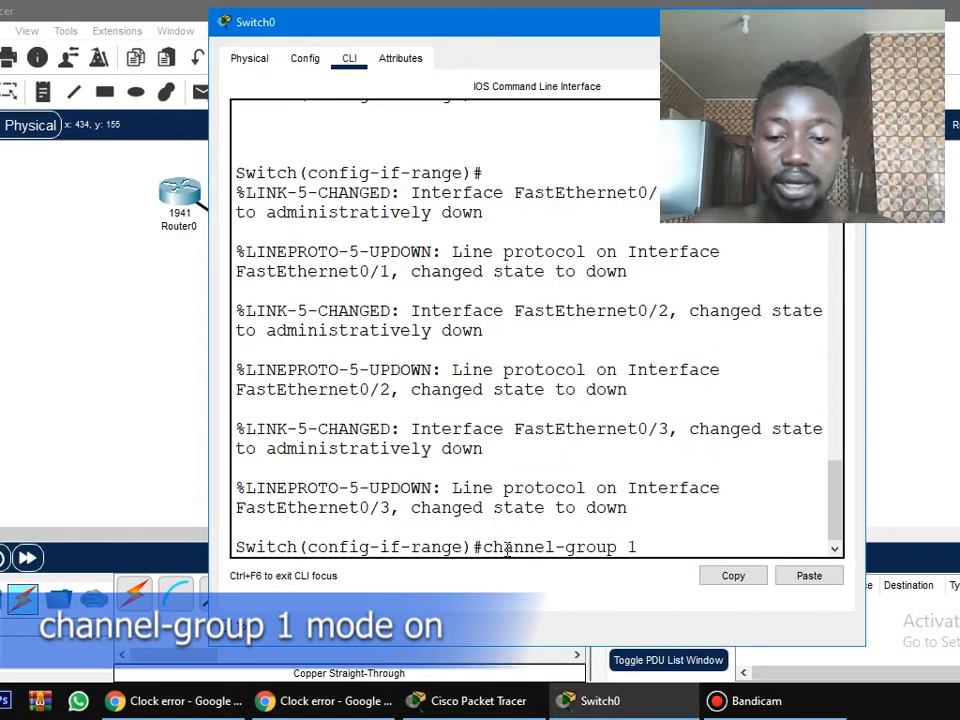
{"action": "type", "text": " mode on"}
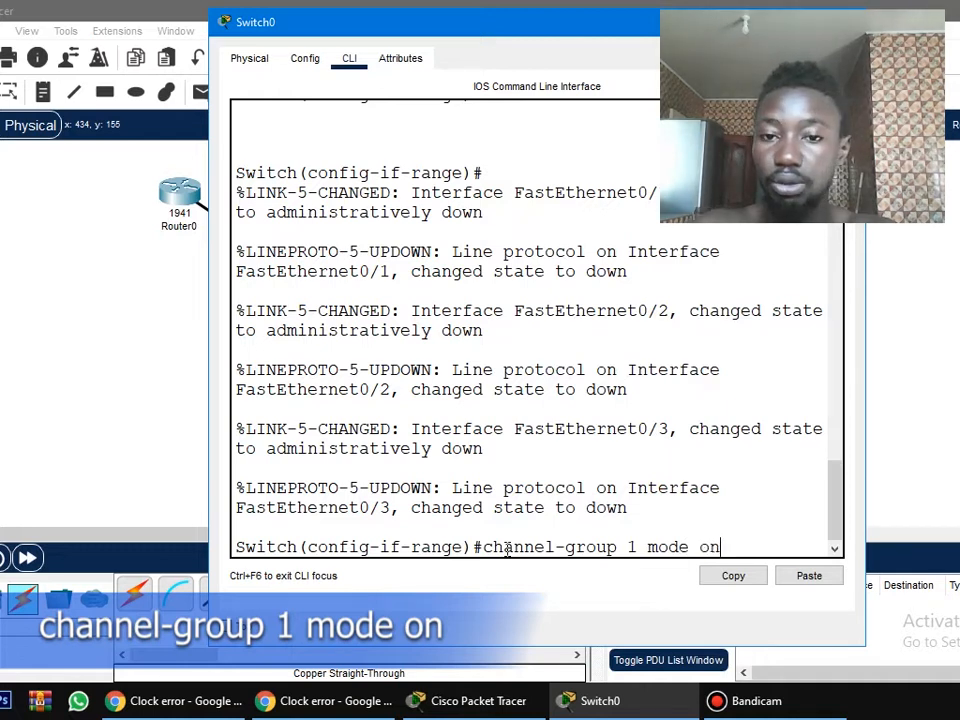
{"action": "key", "text": "Return"}
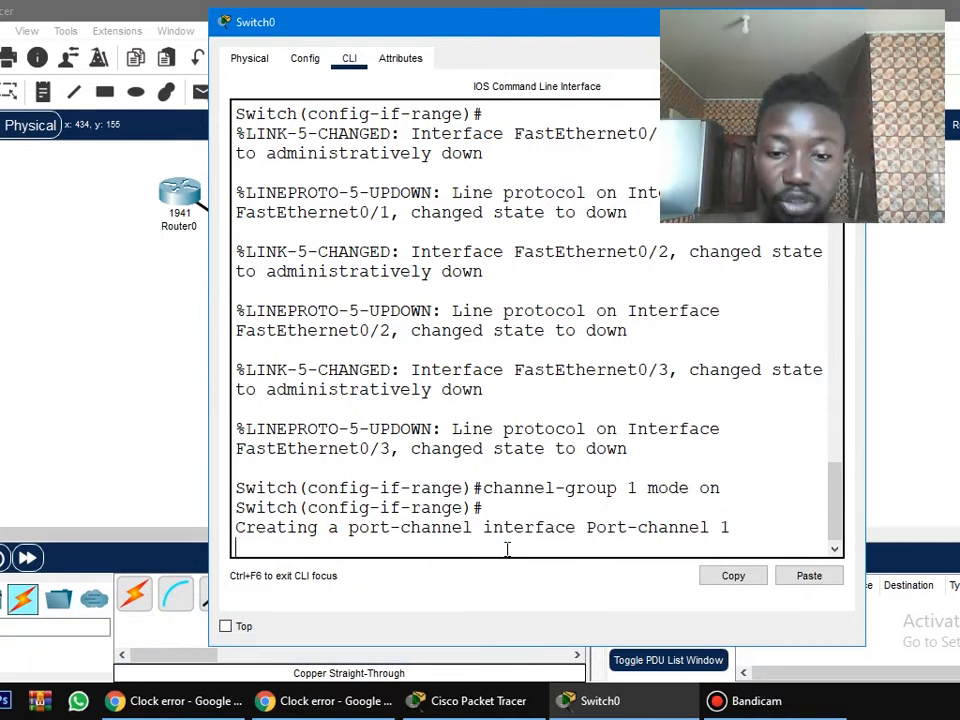
{"action": "key", "text": "Return"}
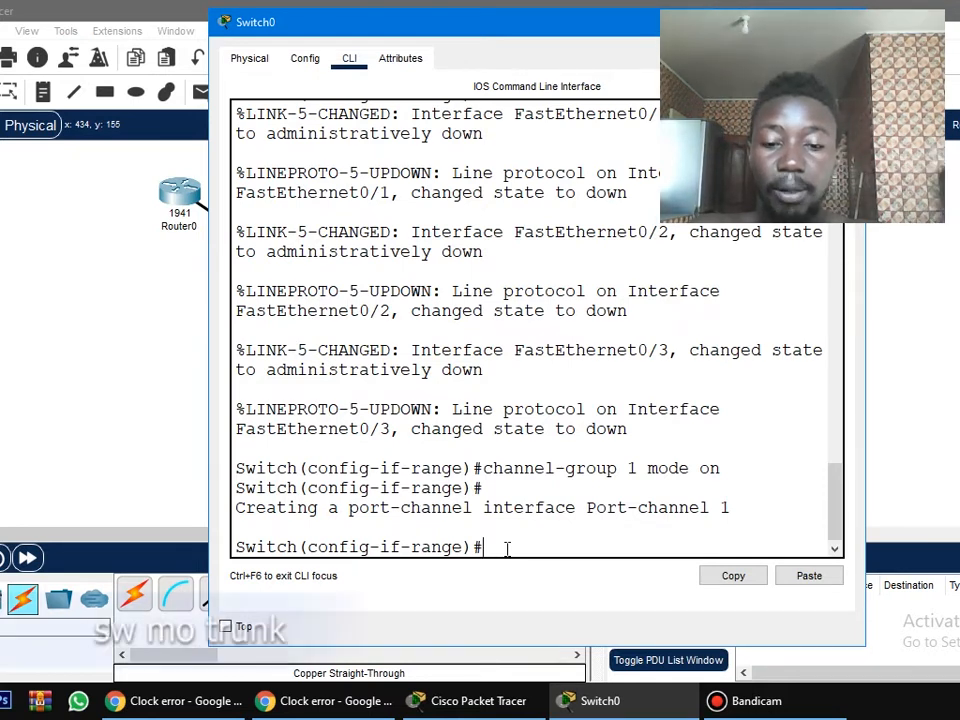
Set the selected ports to trunk mode with sw mo tr and return to privileged EXEC mode.
{"action": "type", "text": "sw mo tr"}
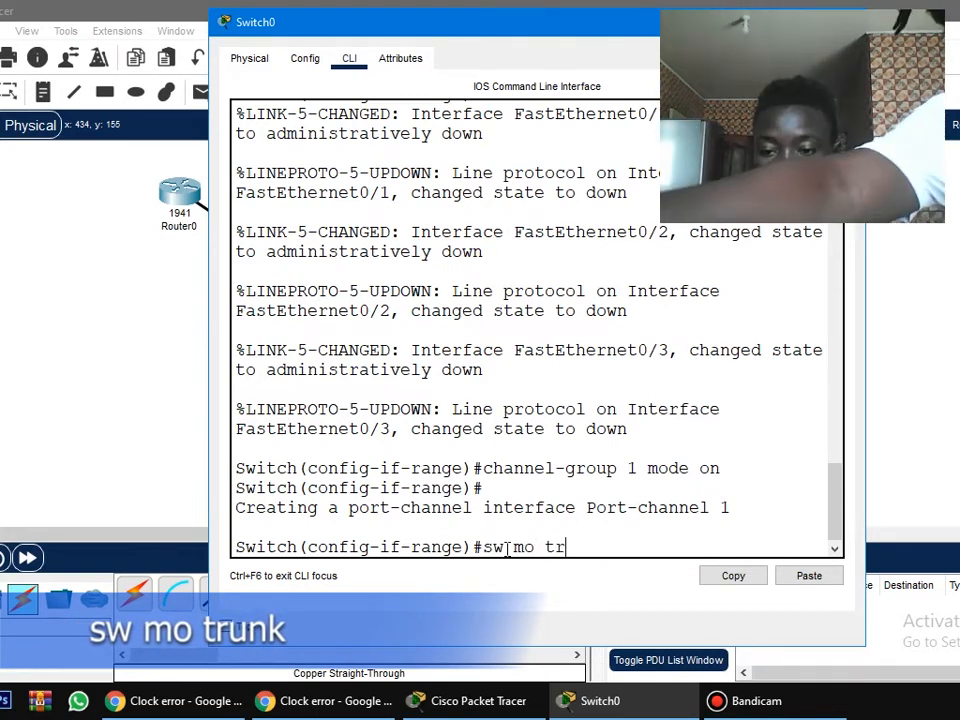
{"action": "key", "text": "Return"}
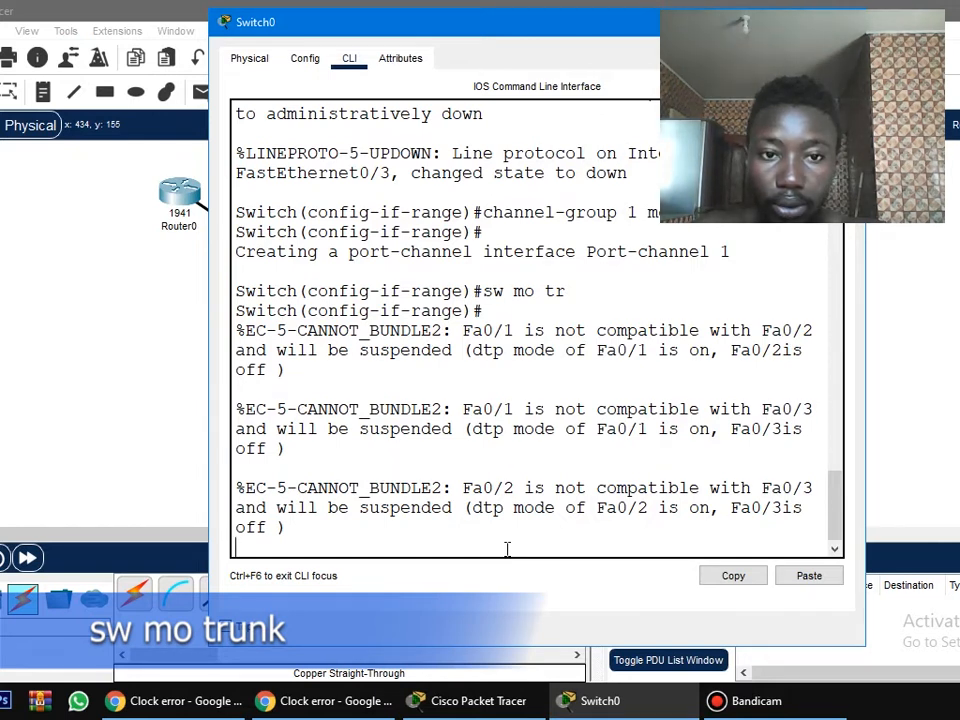
{"action": "key", "text": "Return"}
{"action": "key", "text": "Return"}
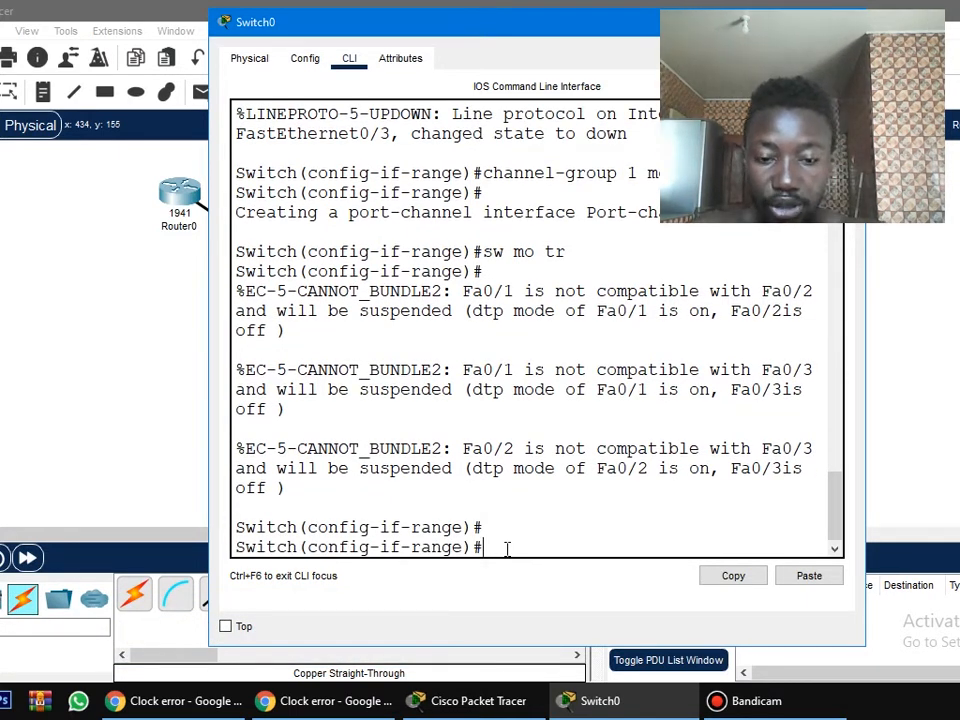
{"action": "key", "text": "ctrl+z"}
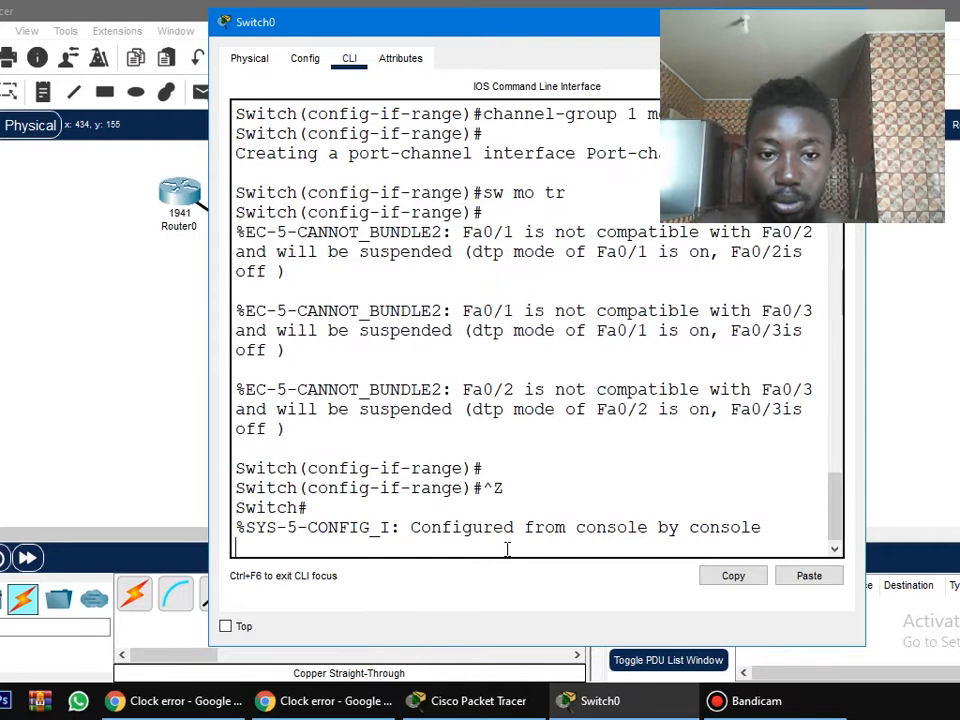
{"action": "key", "text": "Return"}
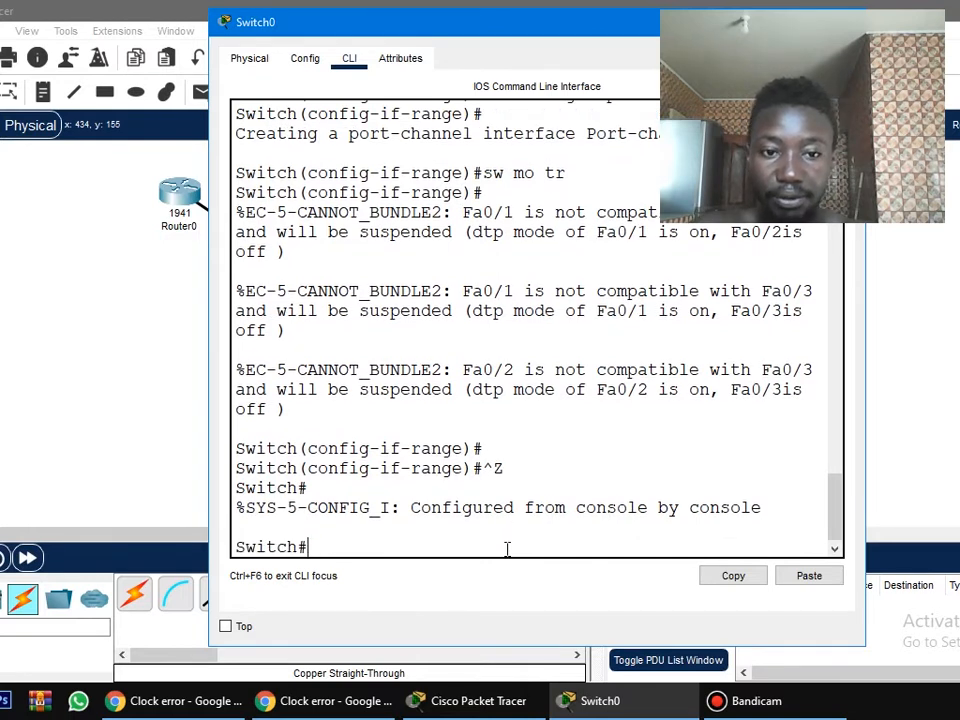
Display Switch0's trunk interfaces with sh int tr.
{"action": "type", "text": "sh ip int trunk"}
{"action": "key", "text": "Return"}
{"action": "type", "text": "sh int tr"}
{"action": "key", "text": "Return"}
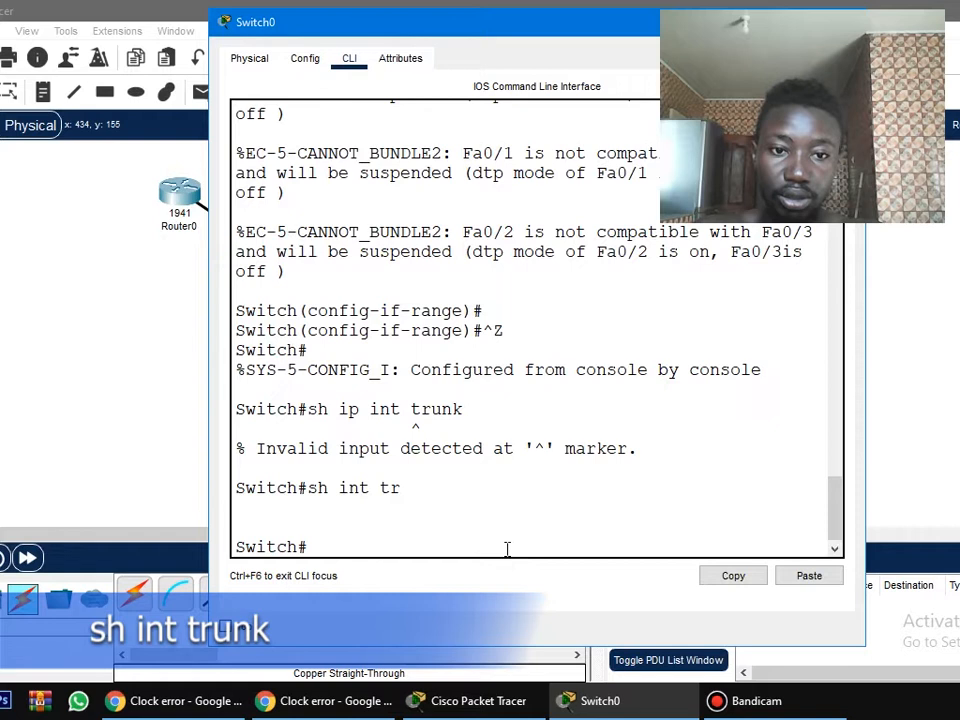
Re-enter global configuration mode, select the interface range fa 0/1-3 and apply sw mode tr to it.
{"action": "type", "text": "conf t"}
{"action": "key", "text": "Return"}
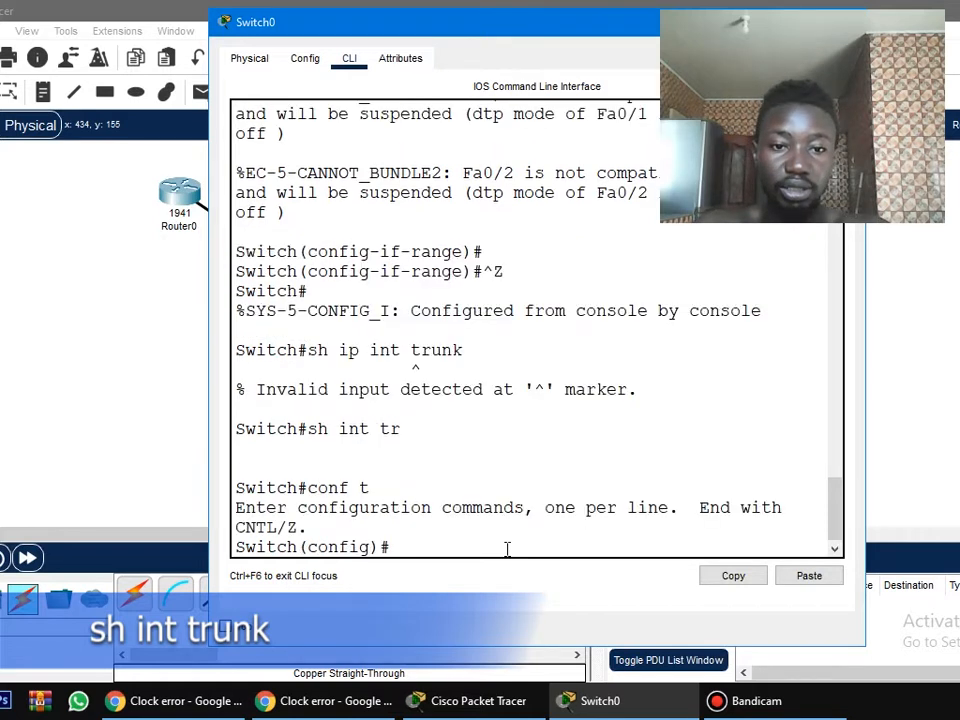
{"action": "type", "text": "int "}
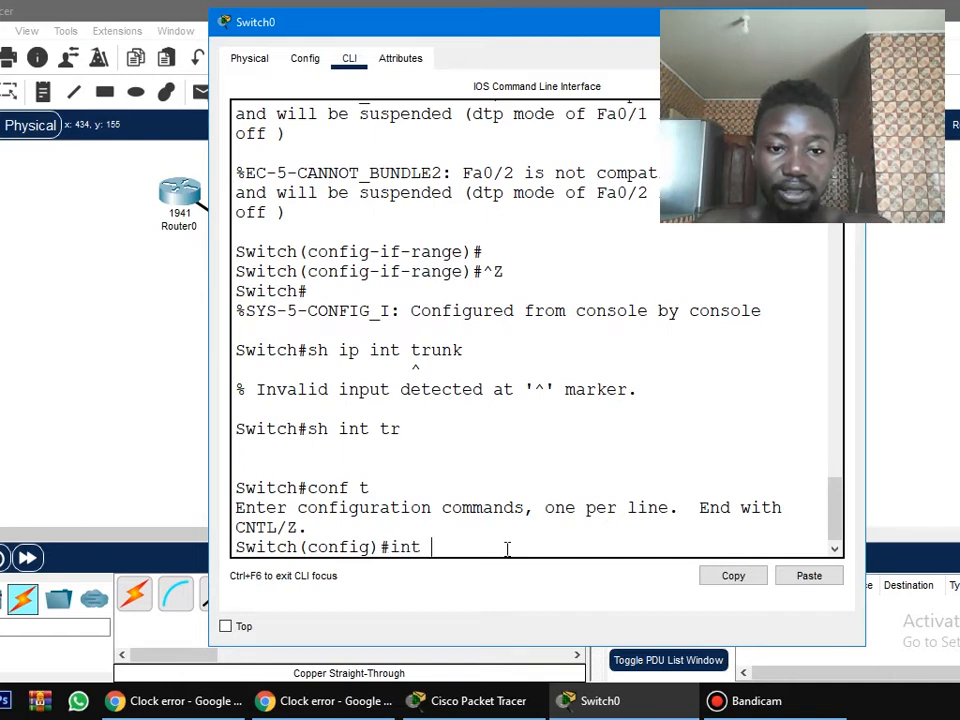
{"action": "type", "text": "ran fa 0/1"}
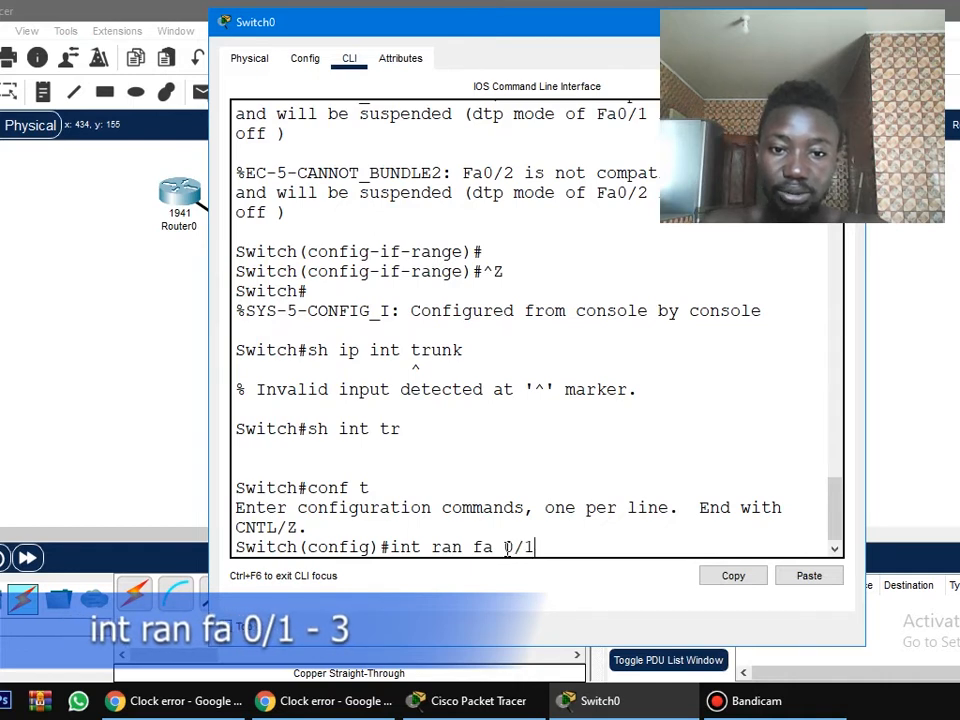
{"action": "type", "text": "-3"}
{"action": "key", "text": "Return"}
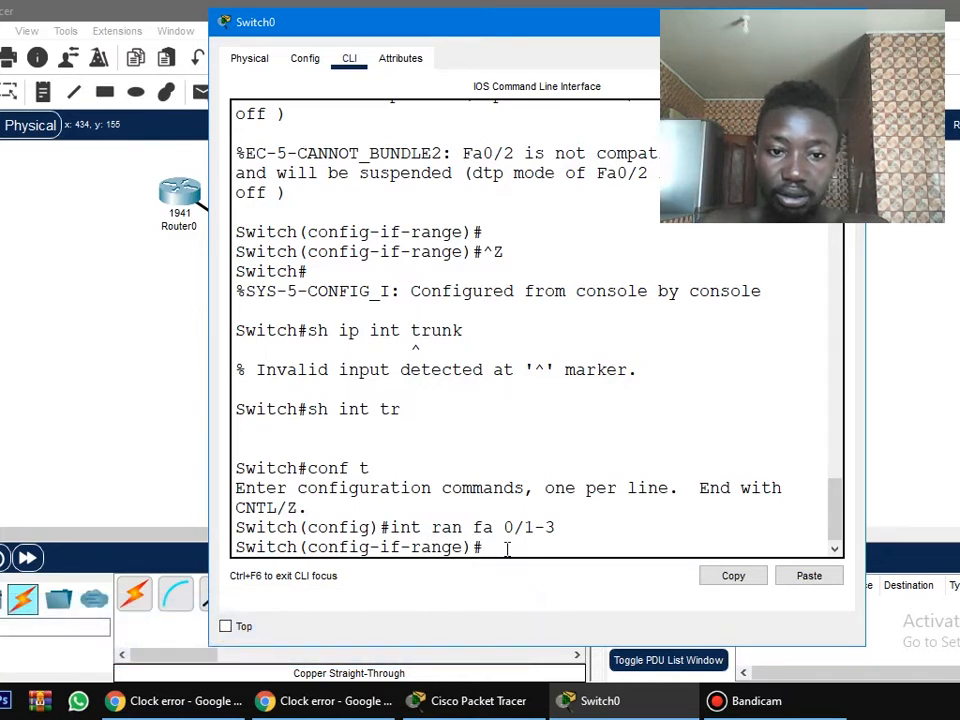
{"action": "type", "text": "sw"}
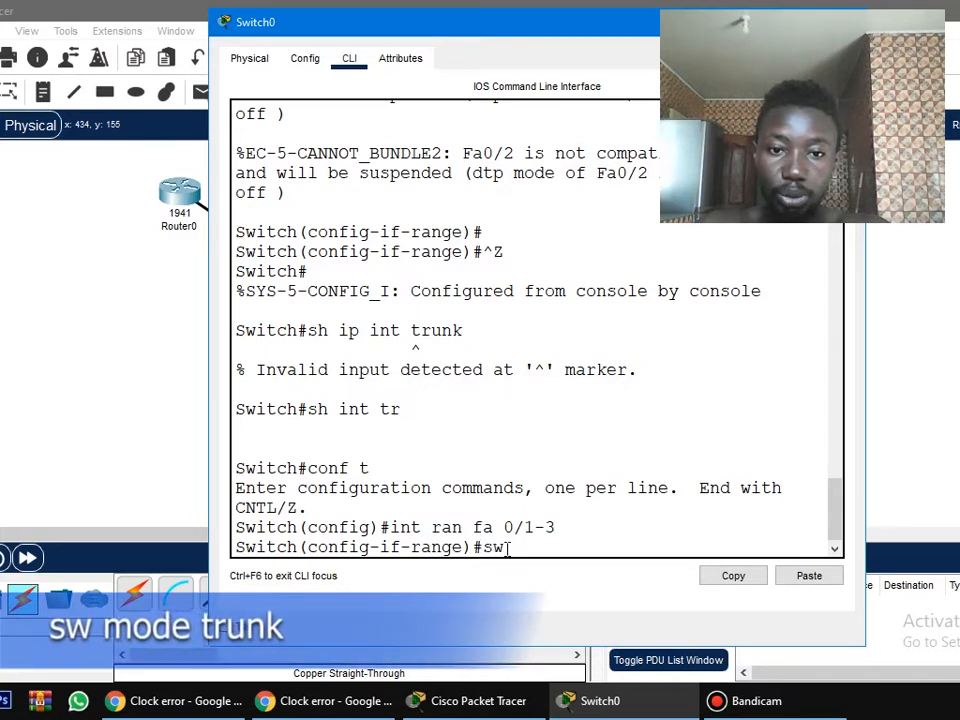
{"action": "type", "text": " mode tr"}
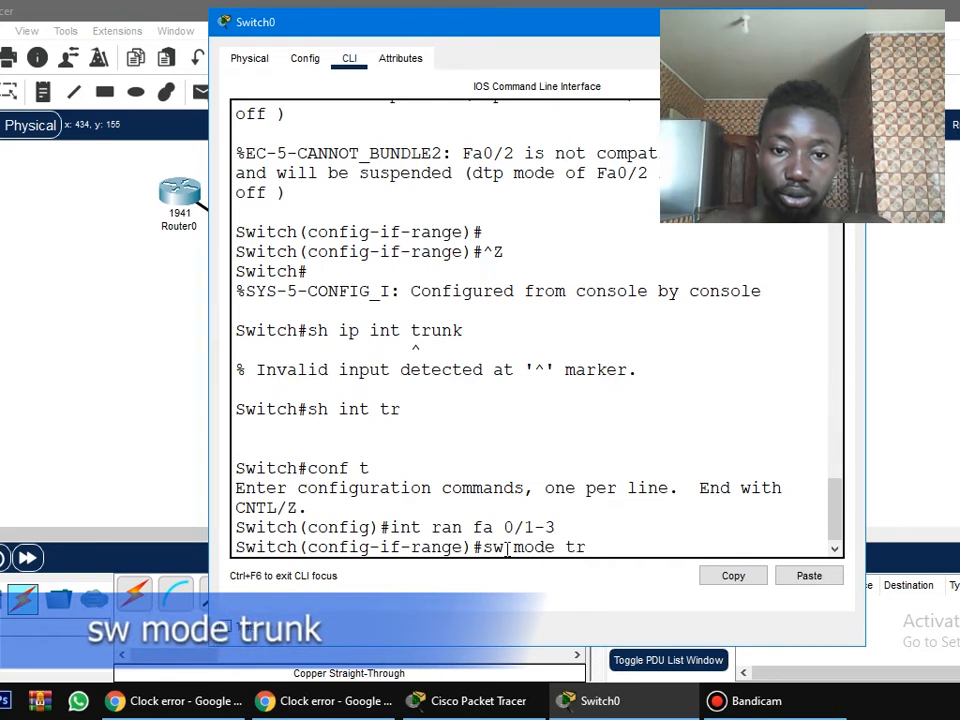
{"action": "key", "text": "Return"}
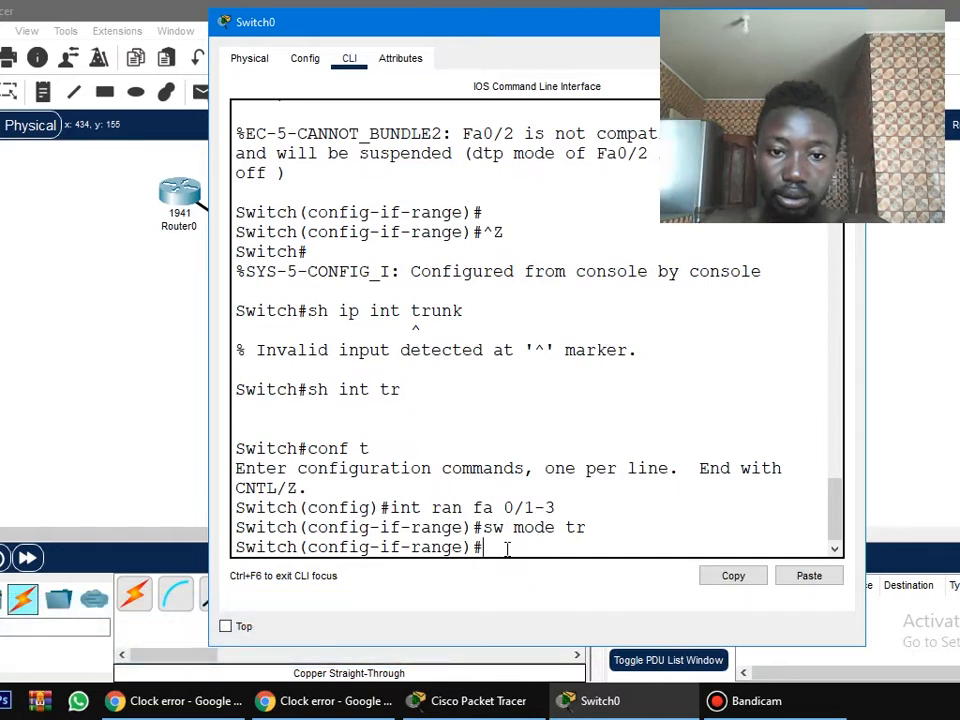
Enable the selected interface range with no sh and set it to trunk mode with sw mode trunk.
{"action": "type", "text": "no sh"}
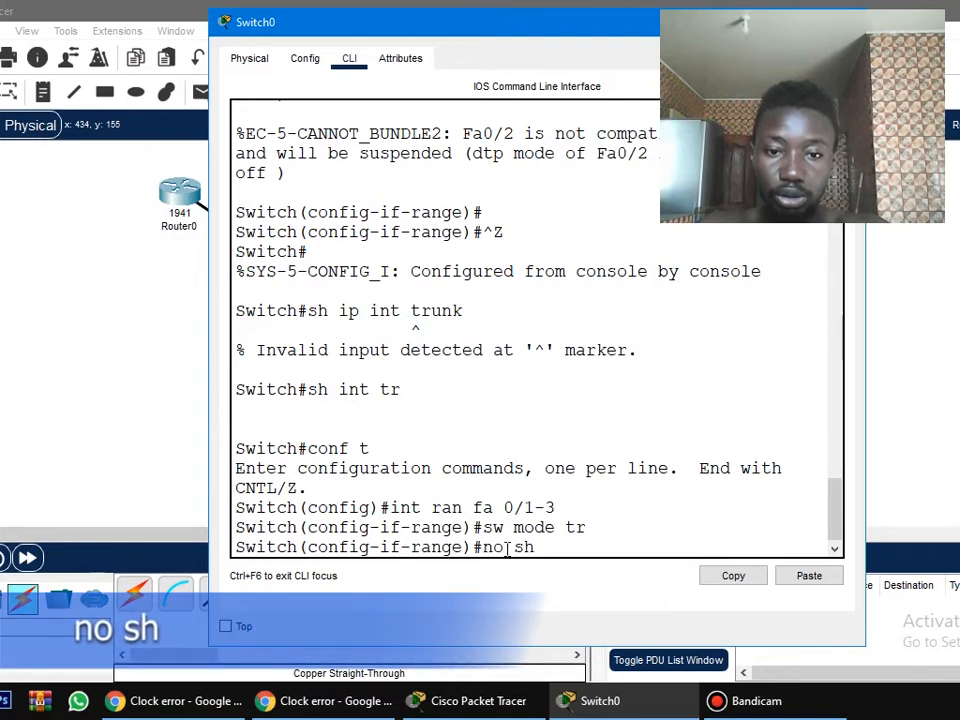
{"action": "key", "text": "Return"}
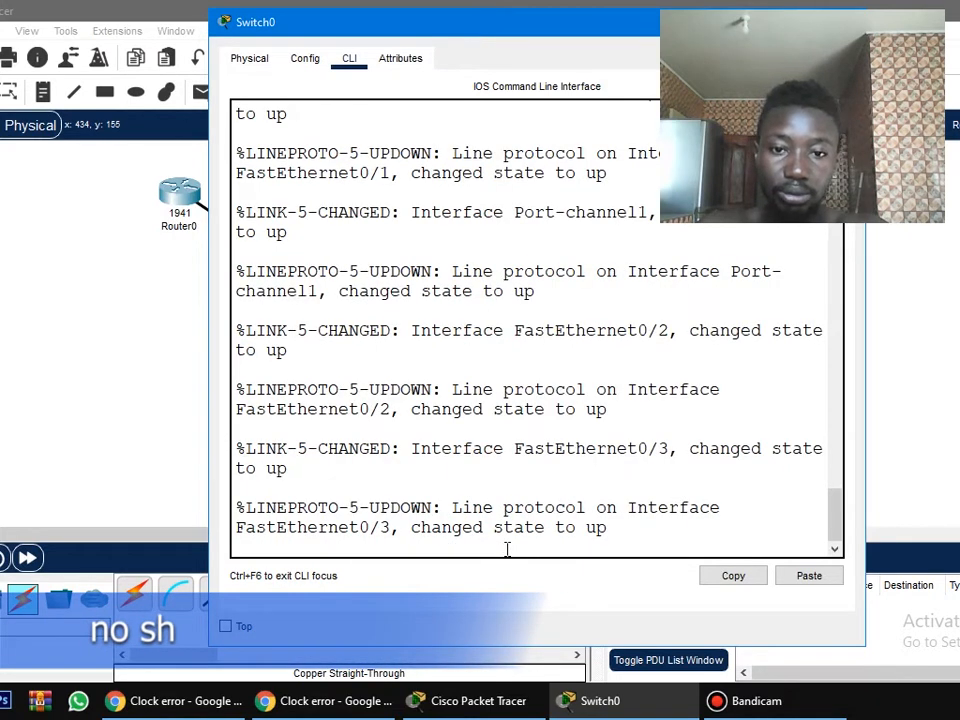
{"action": "key", "text": "Return"}
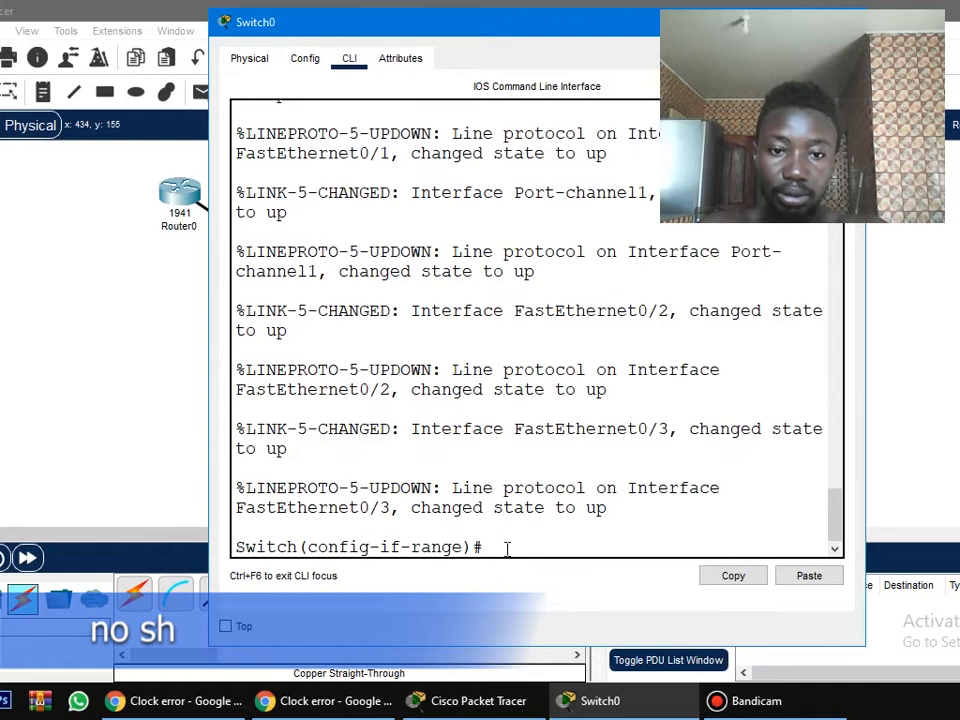
{"action": "type", "text": "sw mode"}
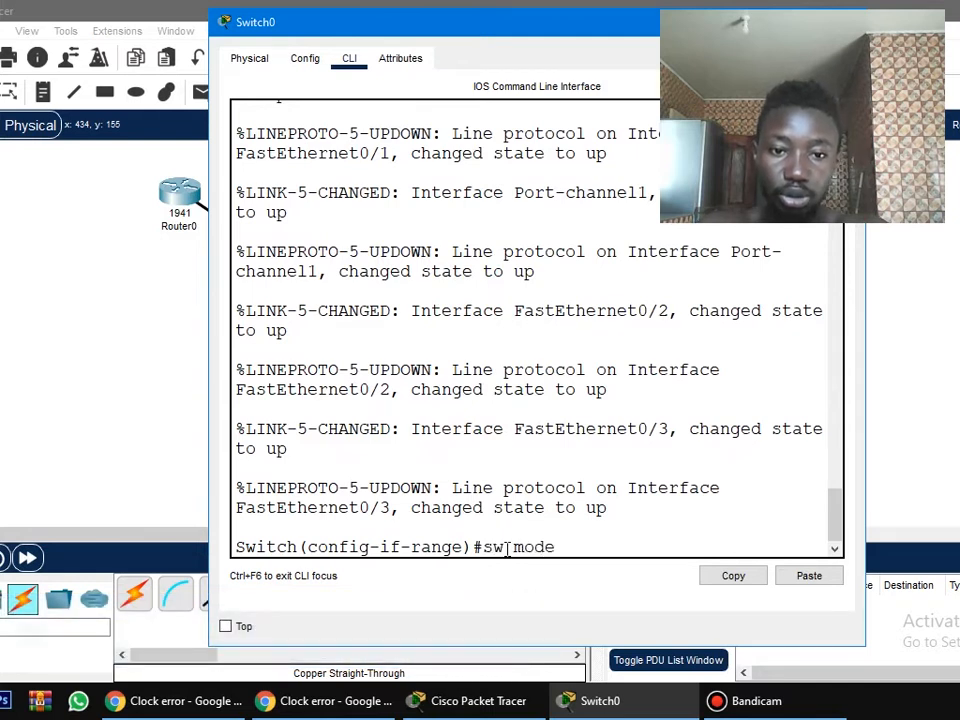
{"action": "type", "text": " trunk"}
{"action": "key", "text": "Return"}
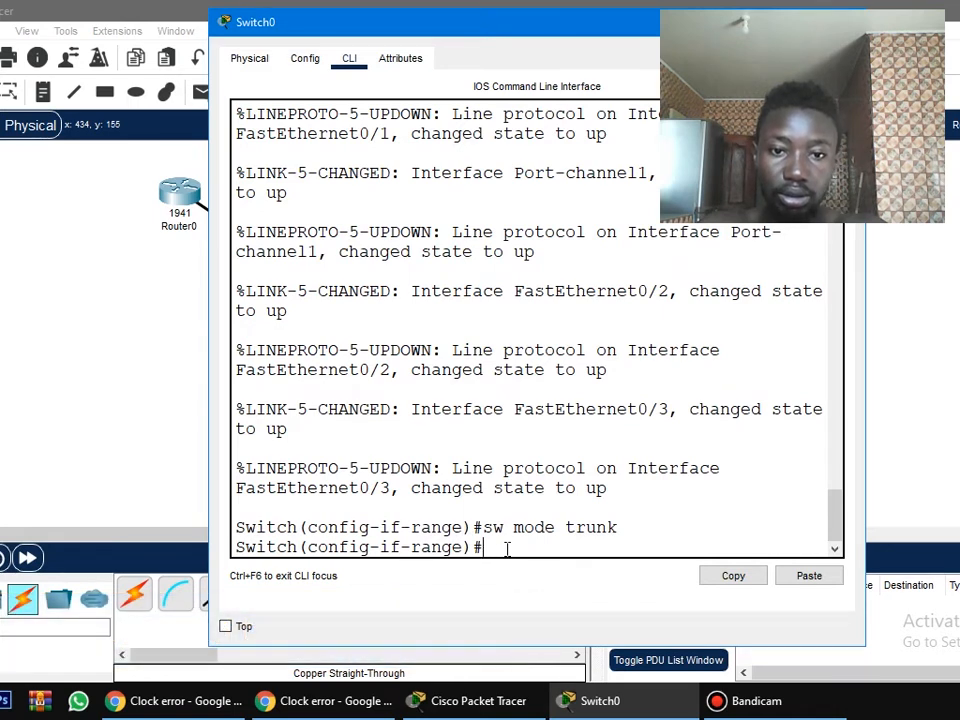
Display Switch0's trunk interfaces from configuration mode with do sh int trunk.
{"action": "type", "text": "do sh"}
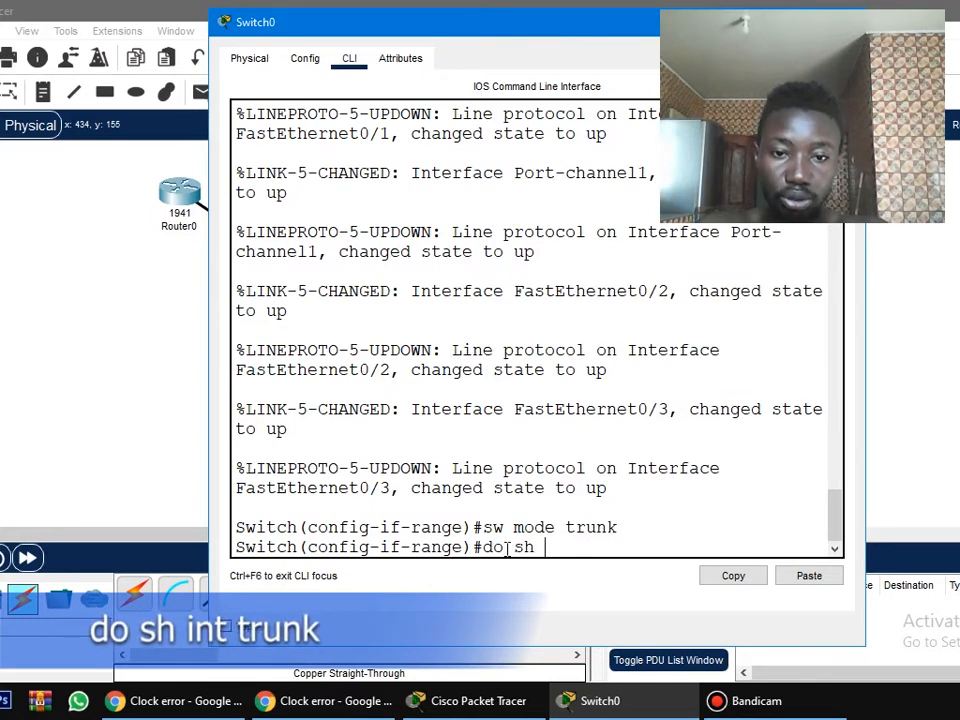
{"action": "type", "text": " int trunk"}
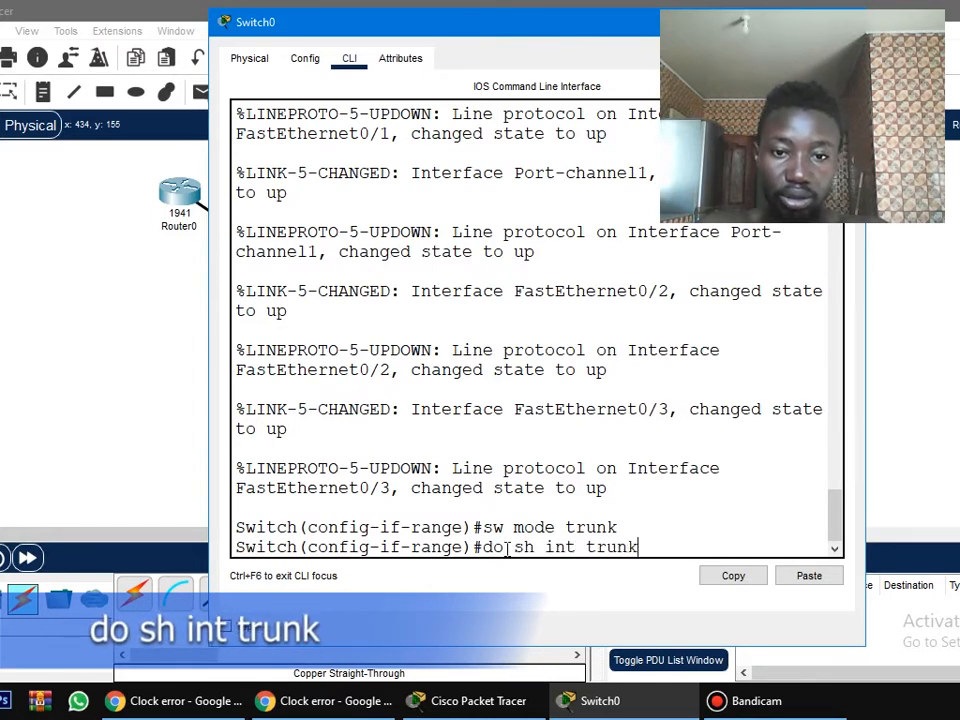
{"action": "key", "text": "Return"}
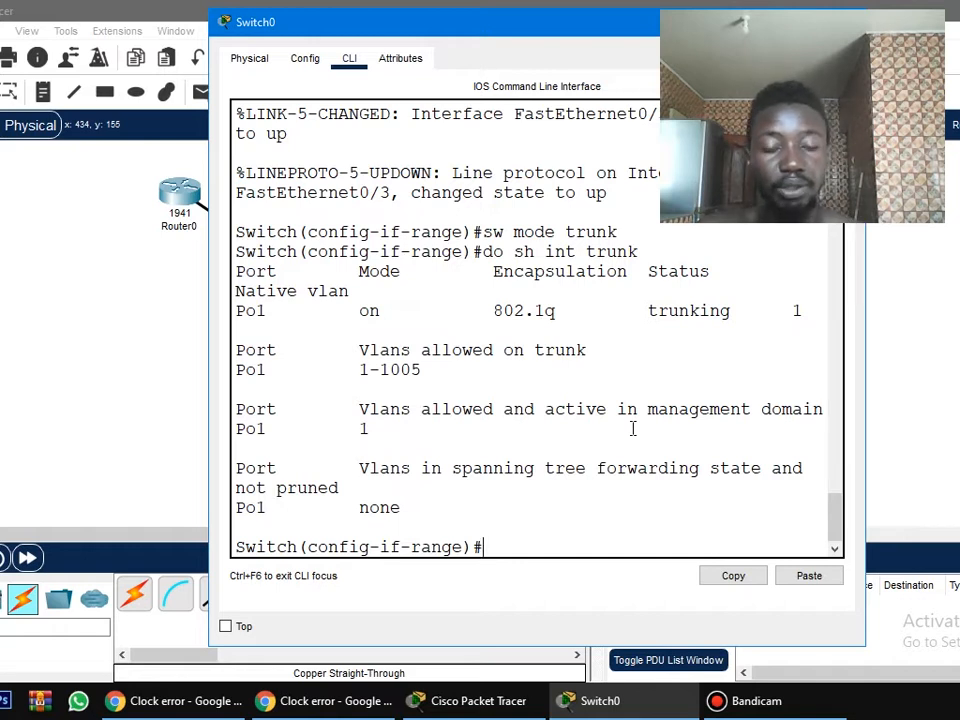
Set Switch0's VTP domain name to Lewish with the vtp domain command.
{"action": "type", "text": "v"}
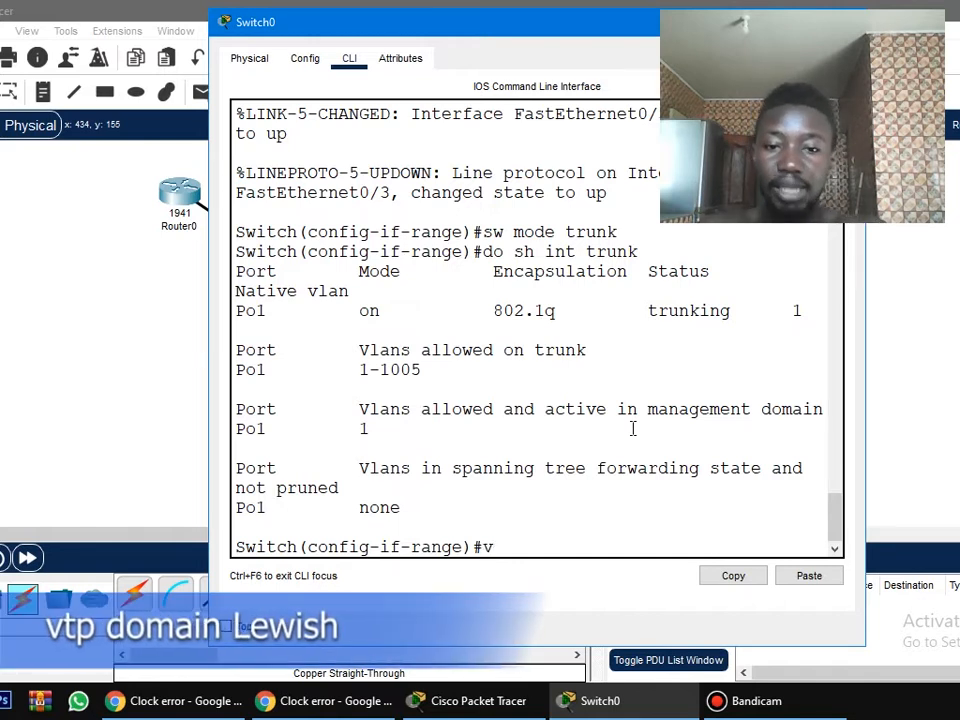
{"action": "type", "text": "tp domain"}
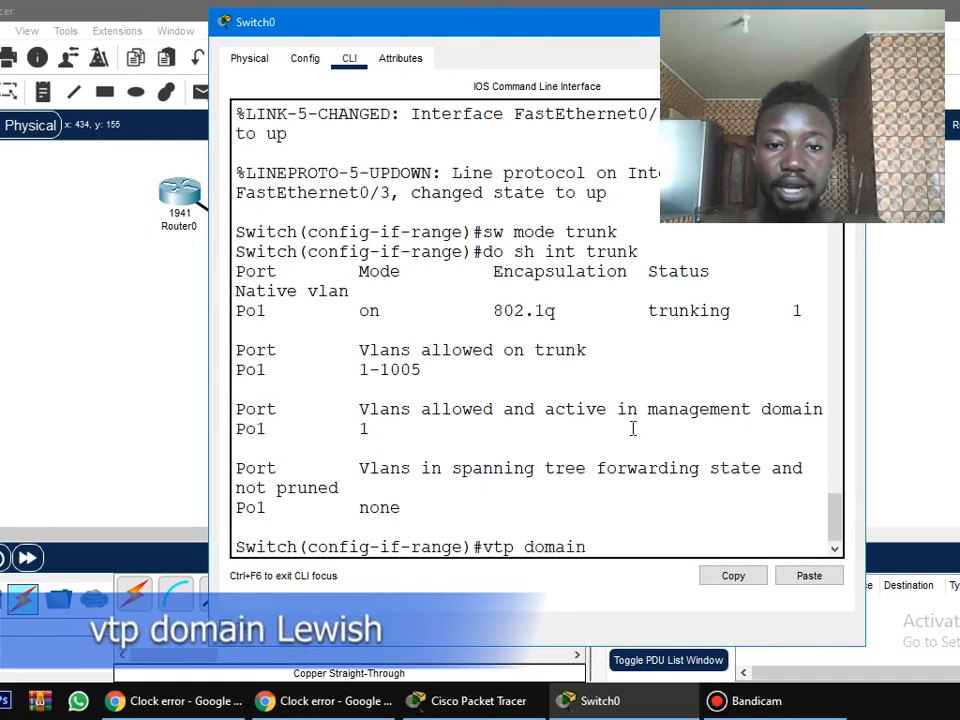
{"action": "type", "text": " Lewish"}
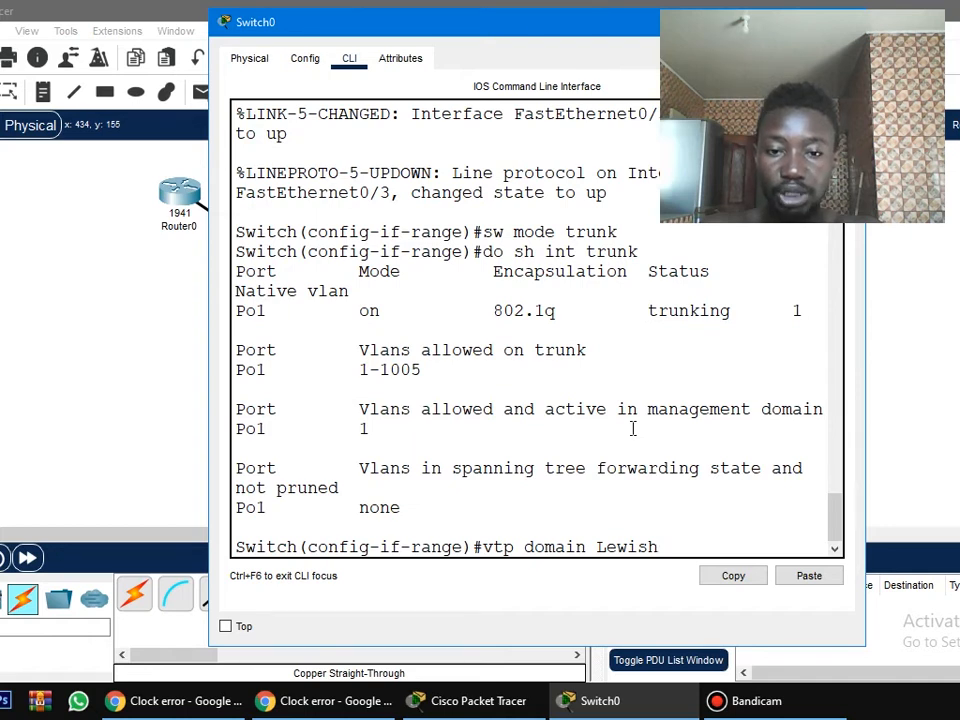
{"action": "key", "text": "Return"}
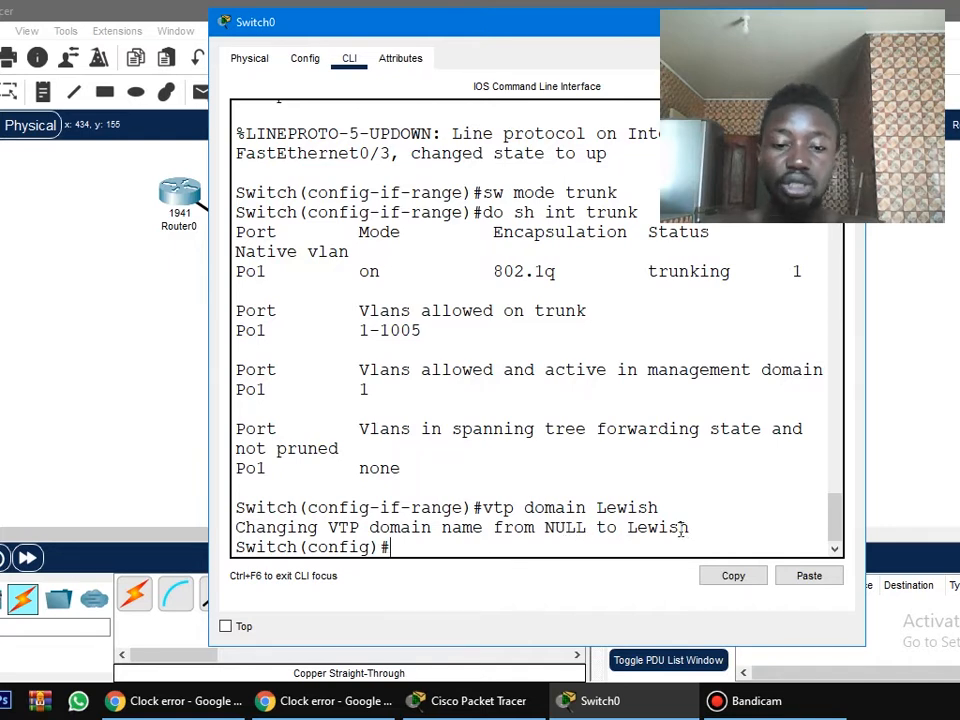
Set the VTP password on Switch0 with the vtp password command.
{"action": "type", "text": "vt"}
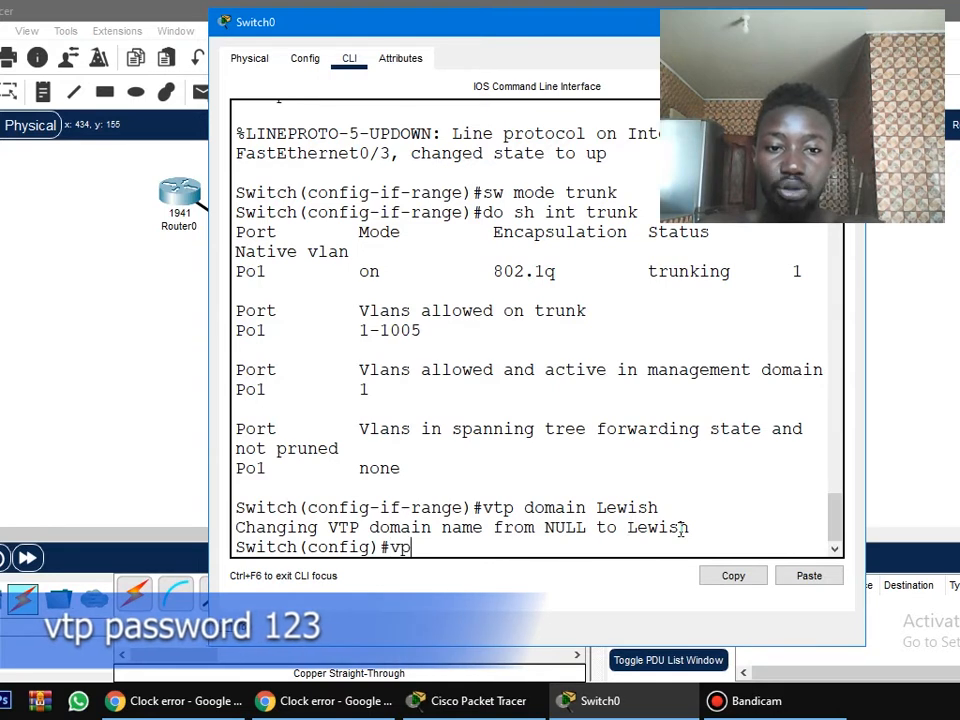
{"action": "type", "text": "p pass2"}
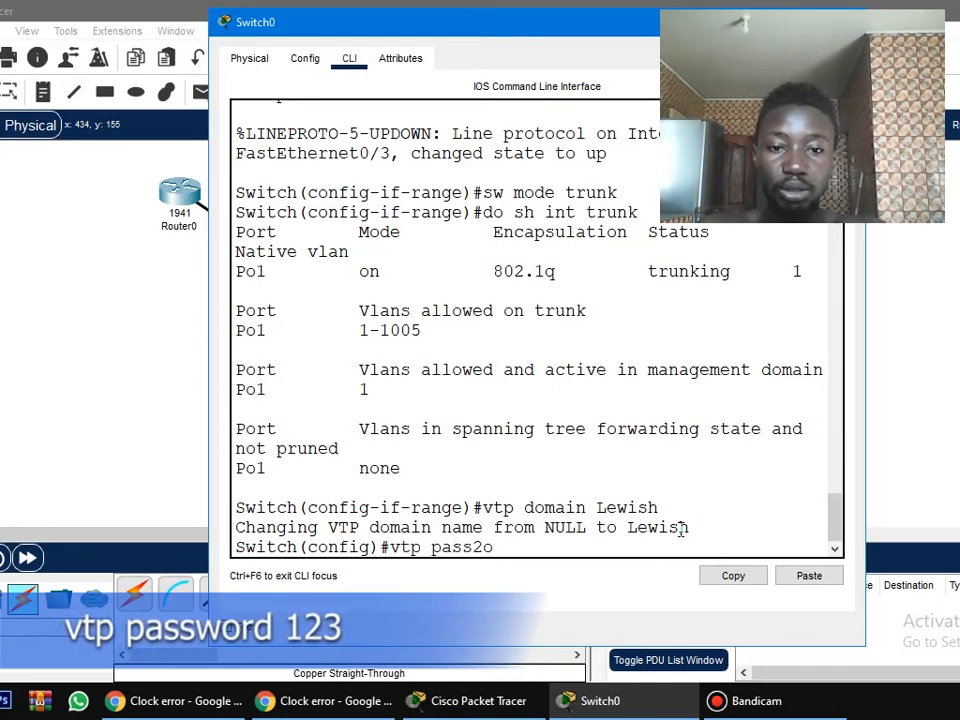
{"action": "key", "text": "BackSpace"}
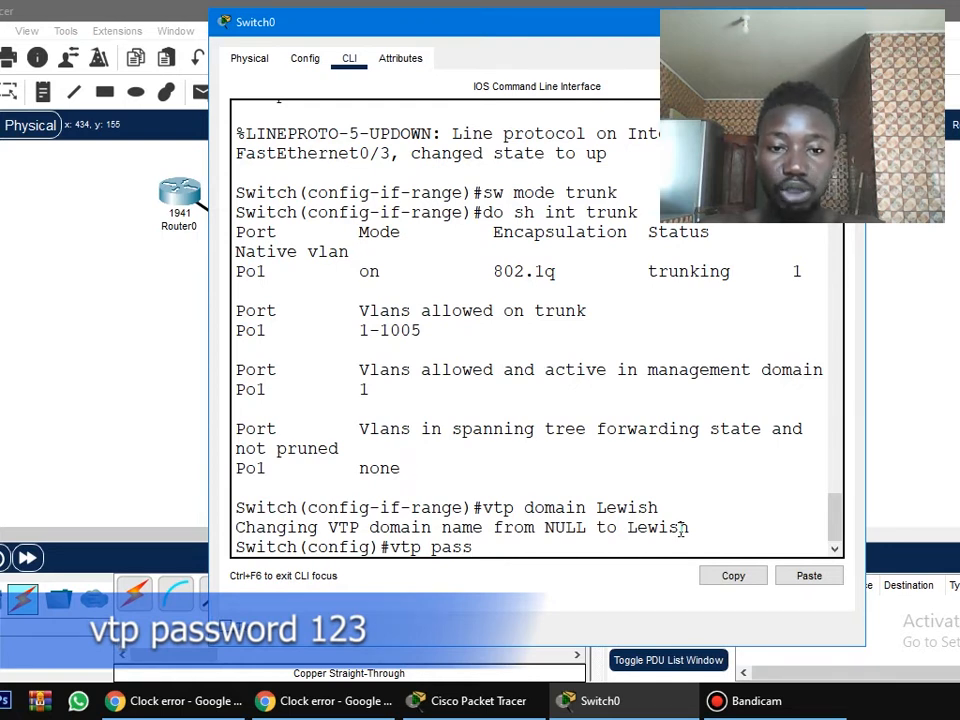
{"action": "type", "text": "word"}
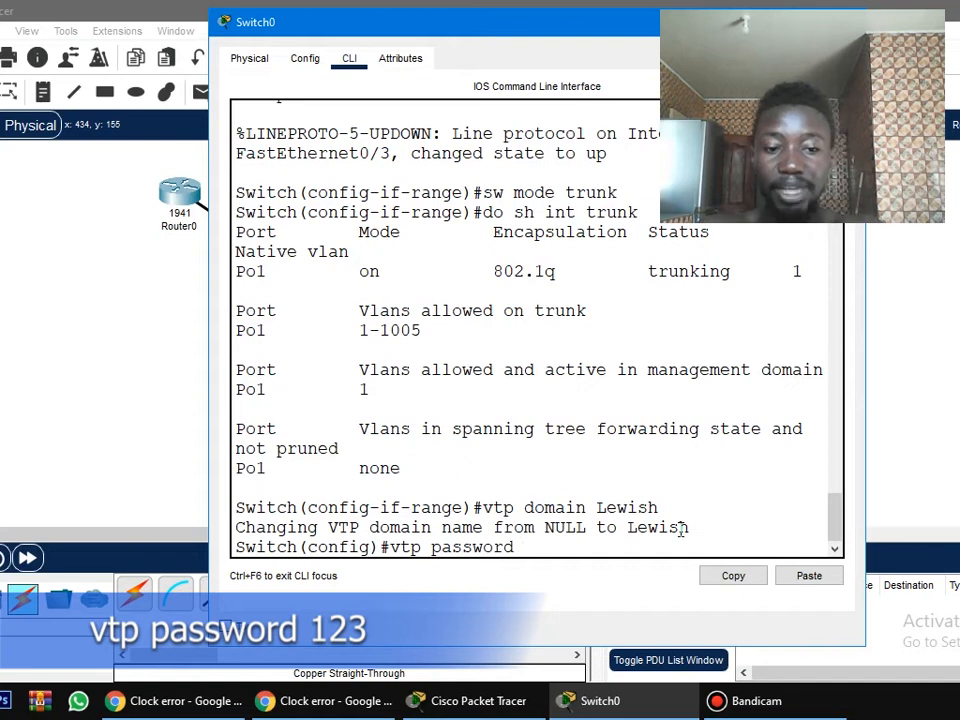
{"action": "type", "text": " 123"}
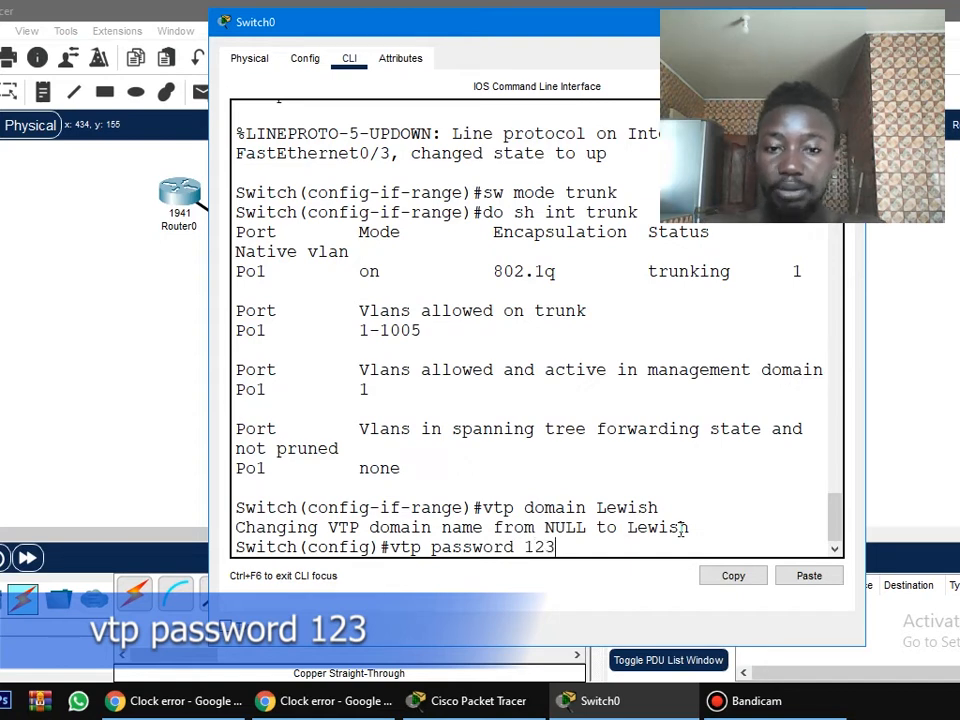
{"action": "key", "text": "Return"}
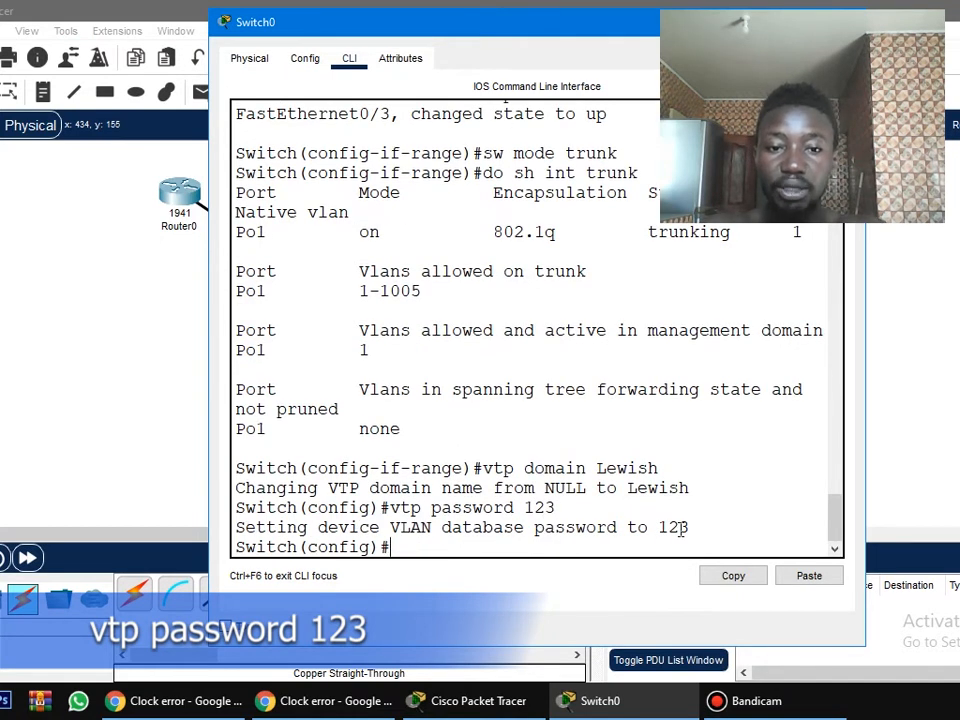
Set Switch0 to VTP version 2 and VTP server mode with vtp version 2 and vtp mode server.
{"action": "type", "text": "vtp version "}
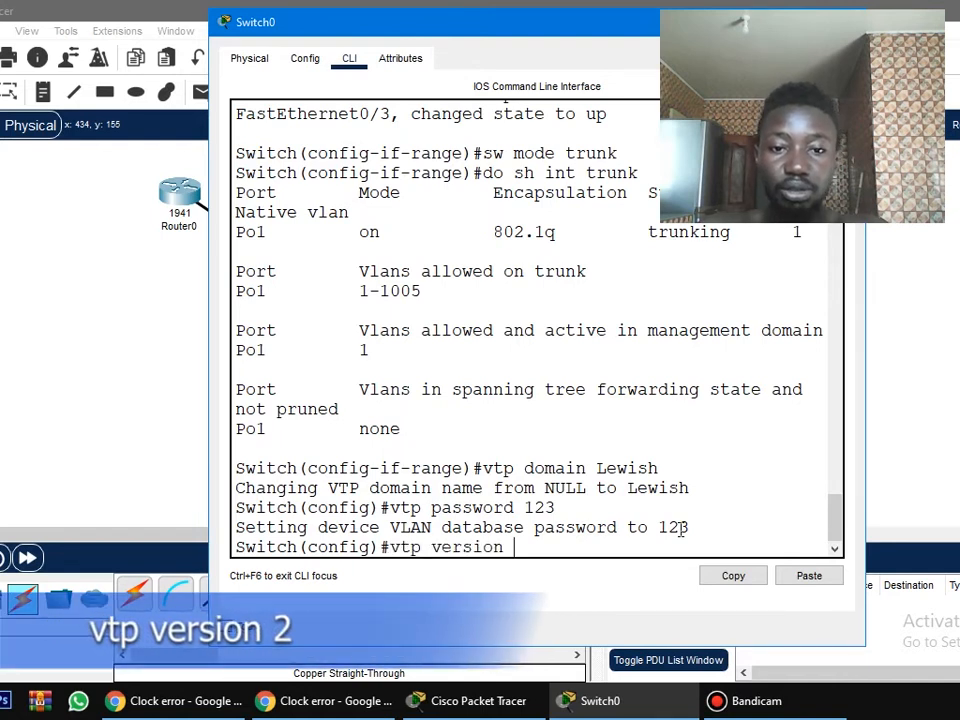
{"action": "type", "text": "2"}
{"action": "key", "text": "Return"}
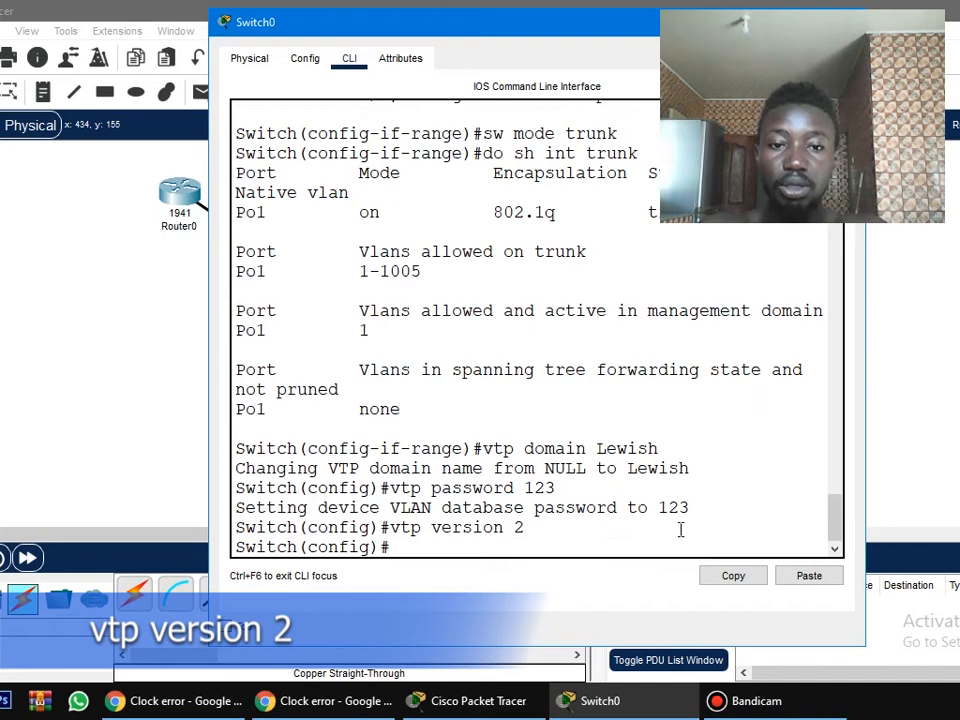
{"action": "type", "text": "vtp mode se"}
{"action": "type", "text": "rver"}
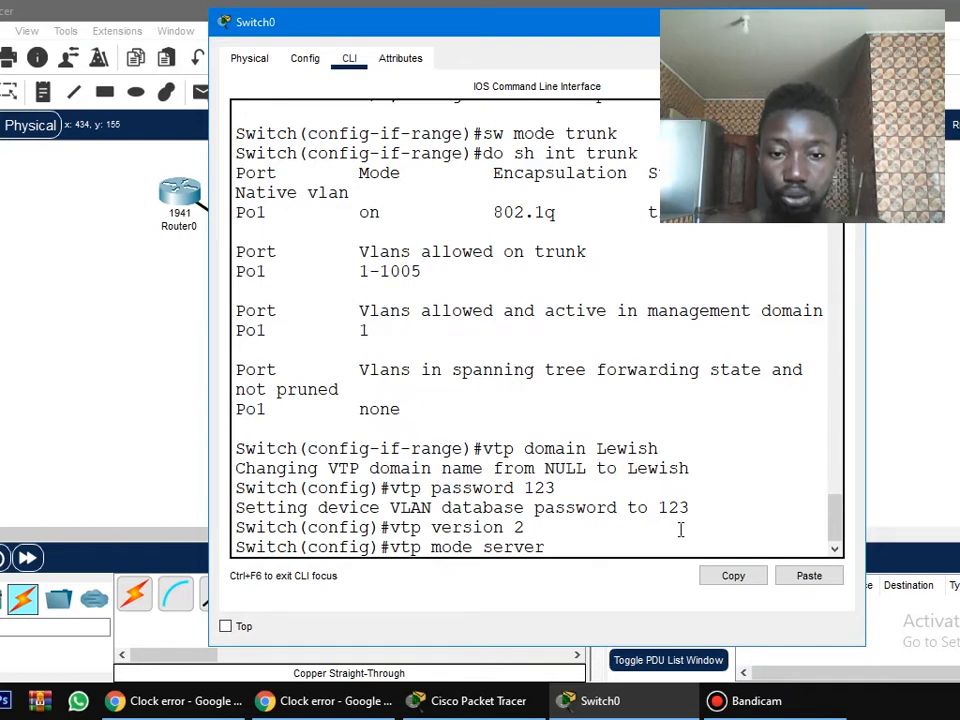
{"action": "key", "text": "Return"}
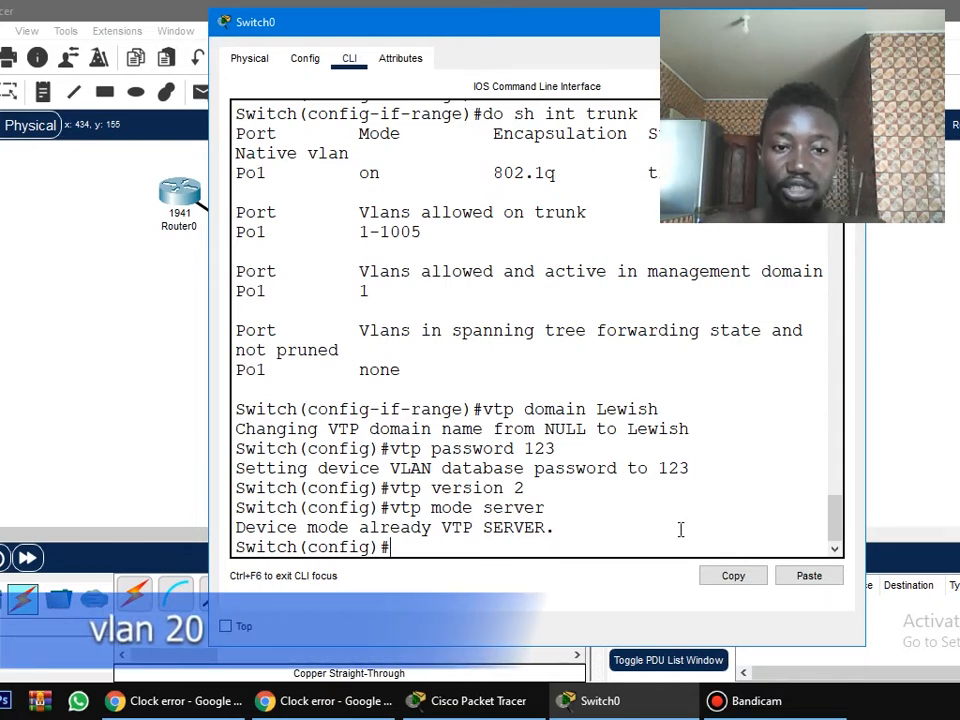
Create VLAN 20 on Switch0 and name it HR.
{"action": "type", "text": "vlan"}
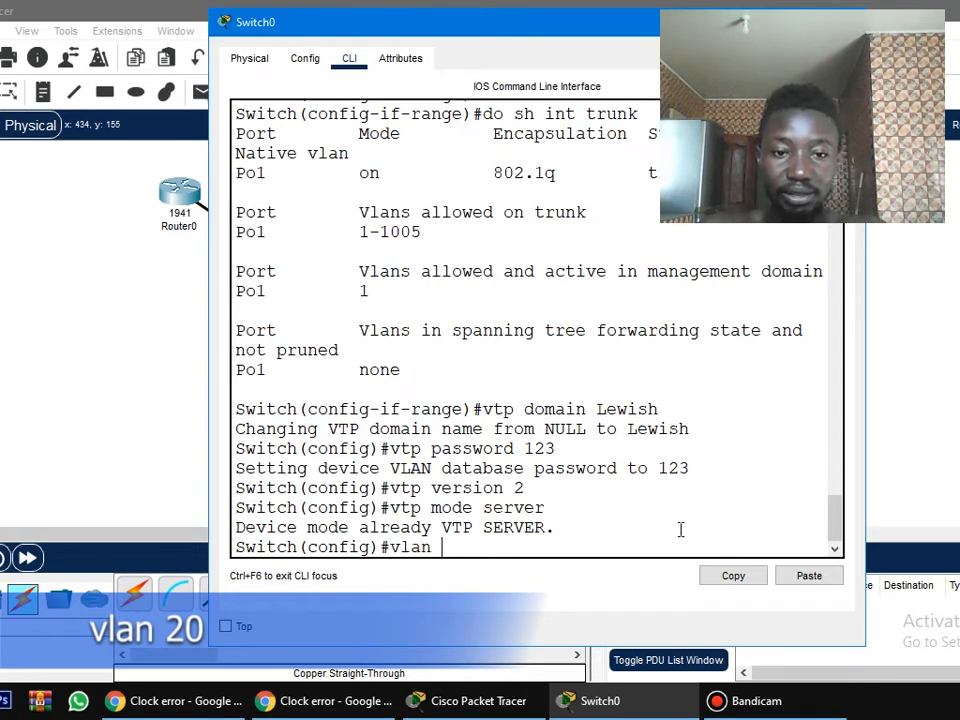
{"action": "type", "text": " 20"}
{"action": "key", "text": "Return"}
{"action": "type", "text": "name HR"}
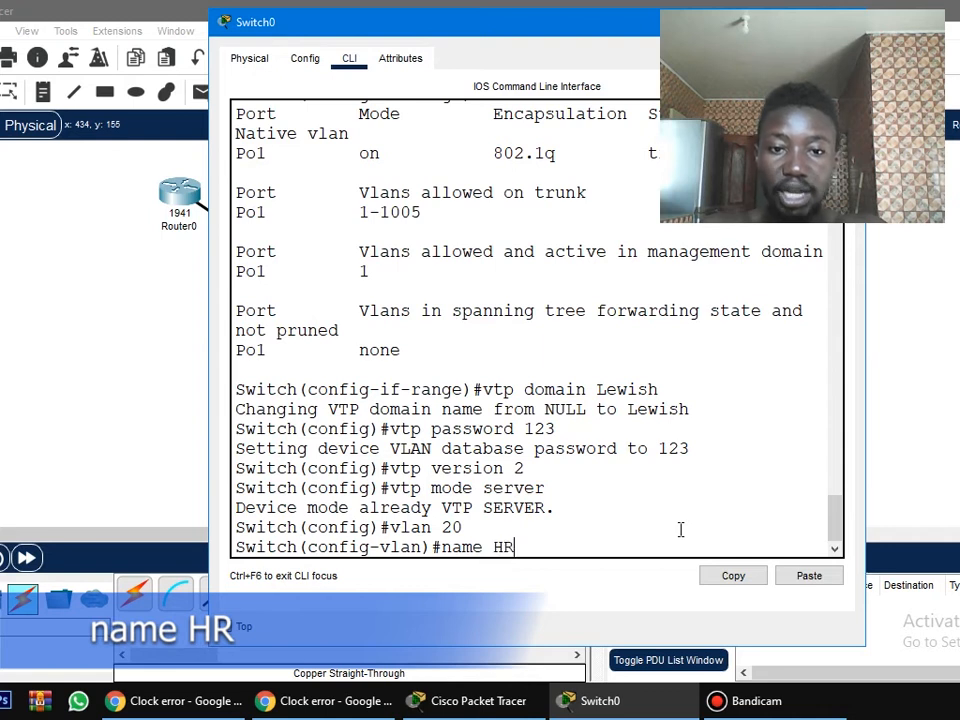
{"action": "key", "text": "Return"}
Create VLAN 30 on Switch0 and name it Sales.
{"action": "type", "text": "vlan 30"}
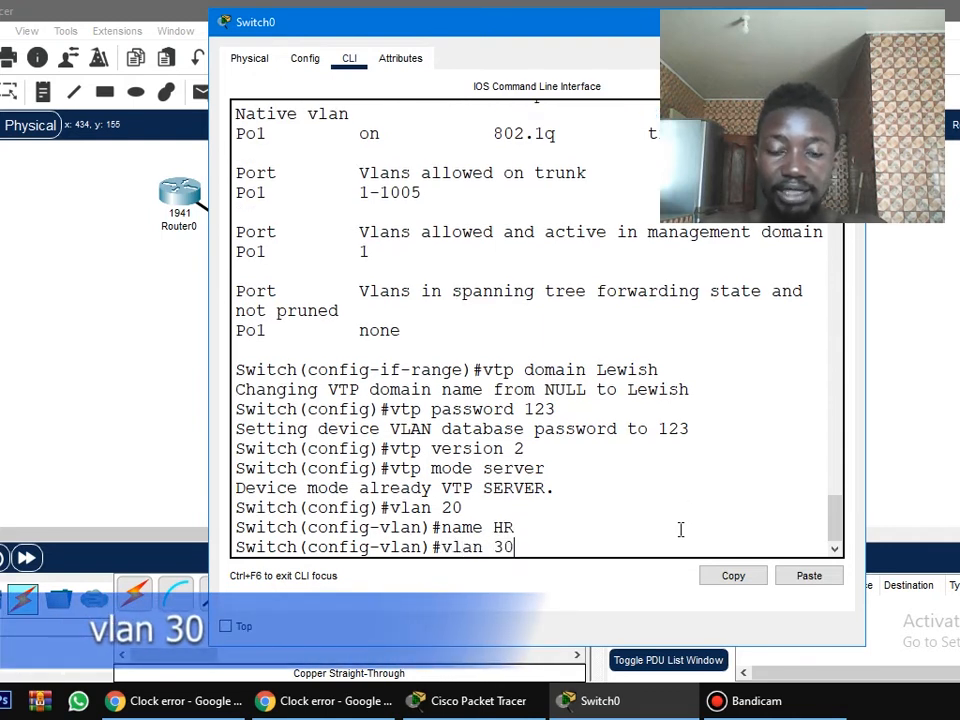
{"action": "key", "text": "Return"}
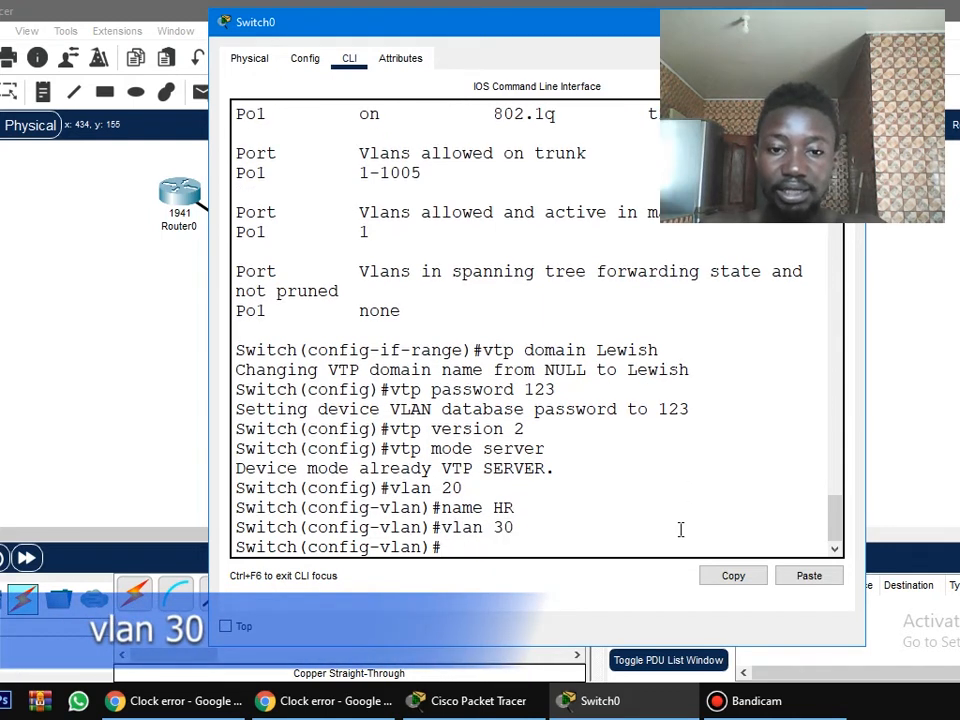
{"action": "type", "text": "name"}
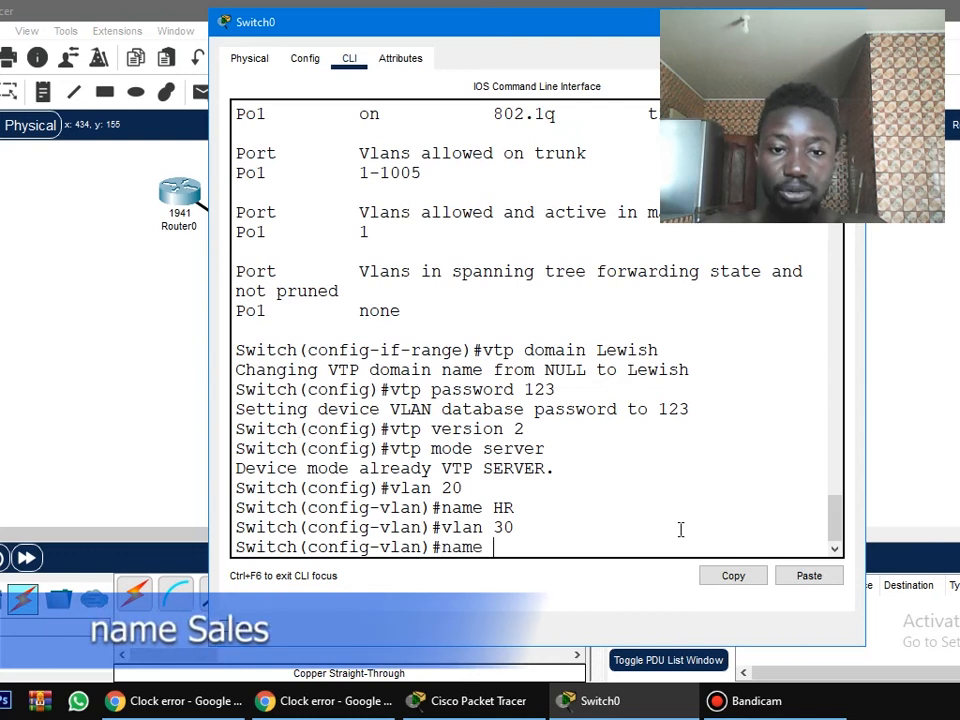
{"action": "type", "text": " Sales"}
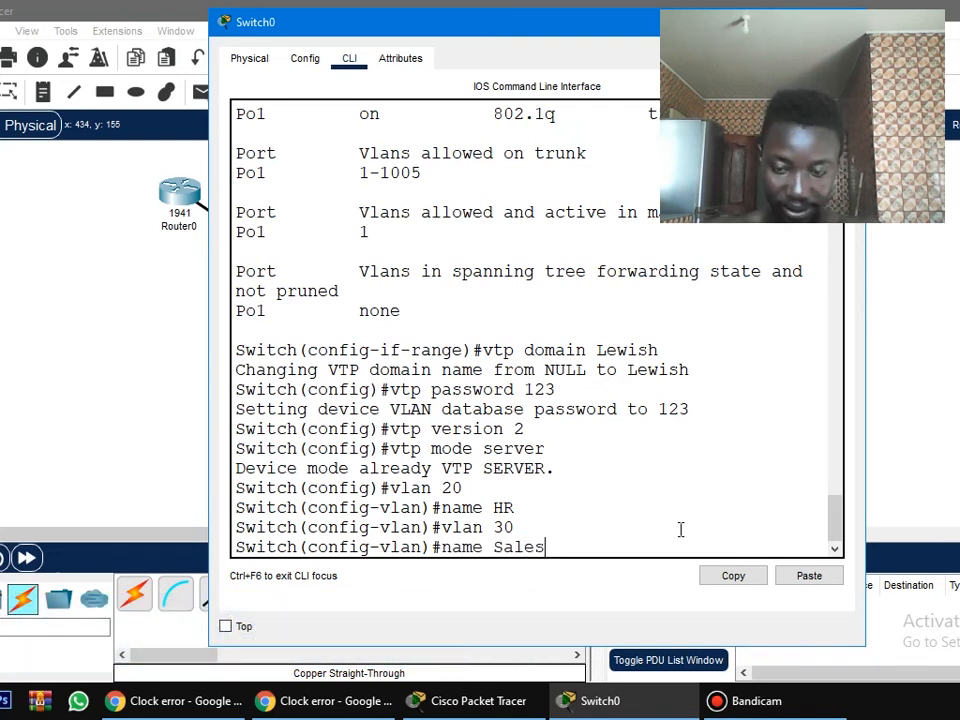
{"action": "key", "text": "Return"}
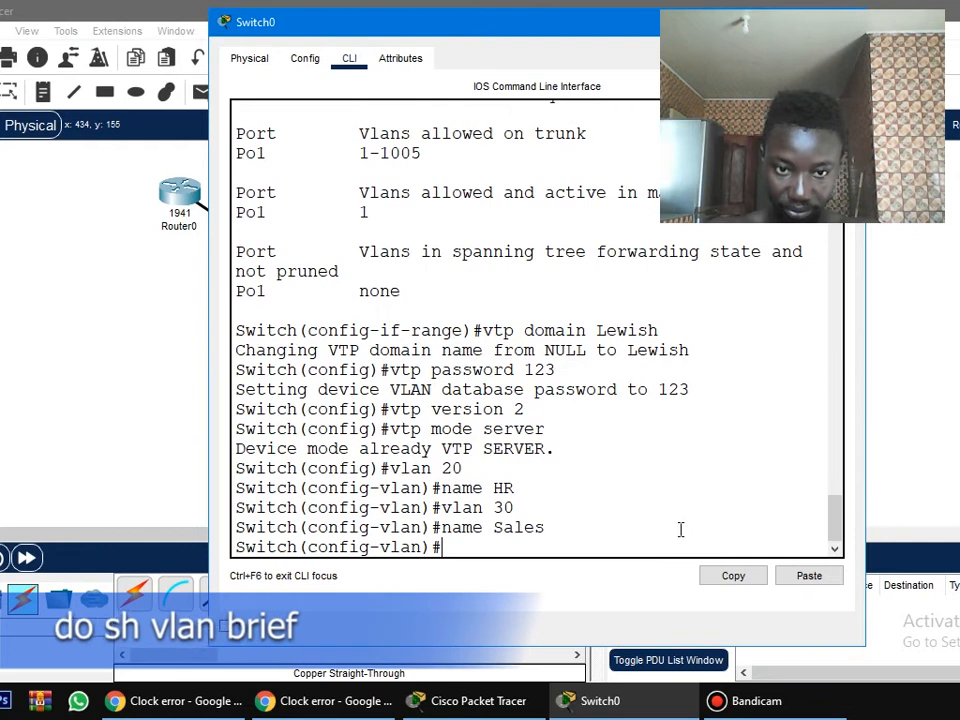
List Switch0's VLANs with do sh vlan brief, highlight the HR and Sales entries, and close the Switch0 window.
{"action": "type", "text": "do "}
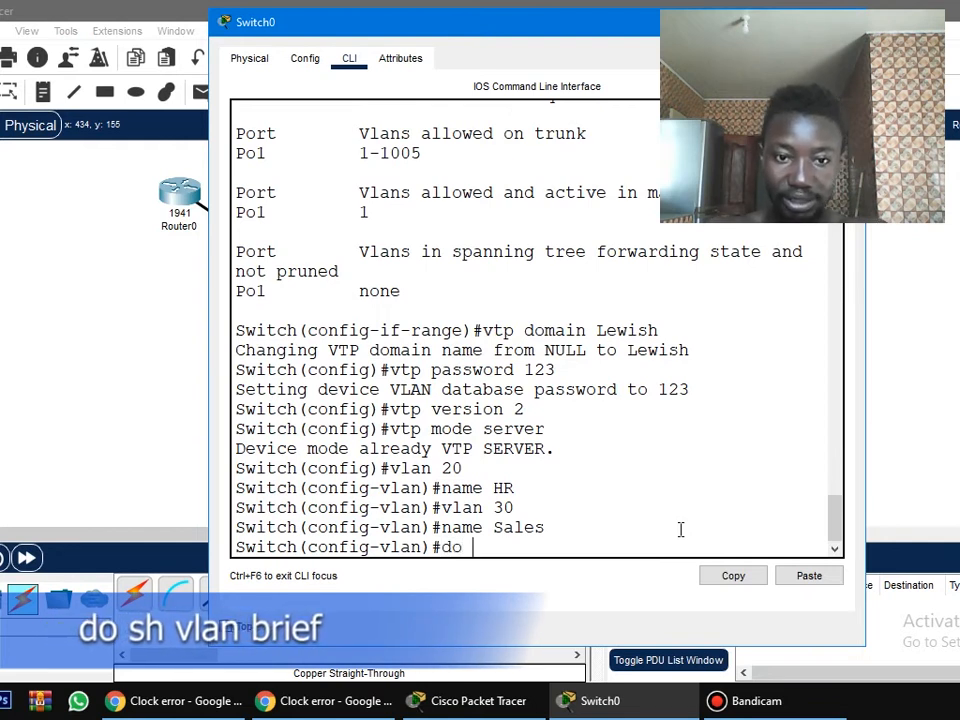
{"action": "type", "text": "sh"}
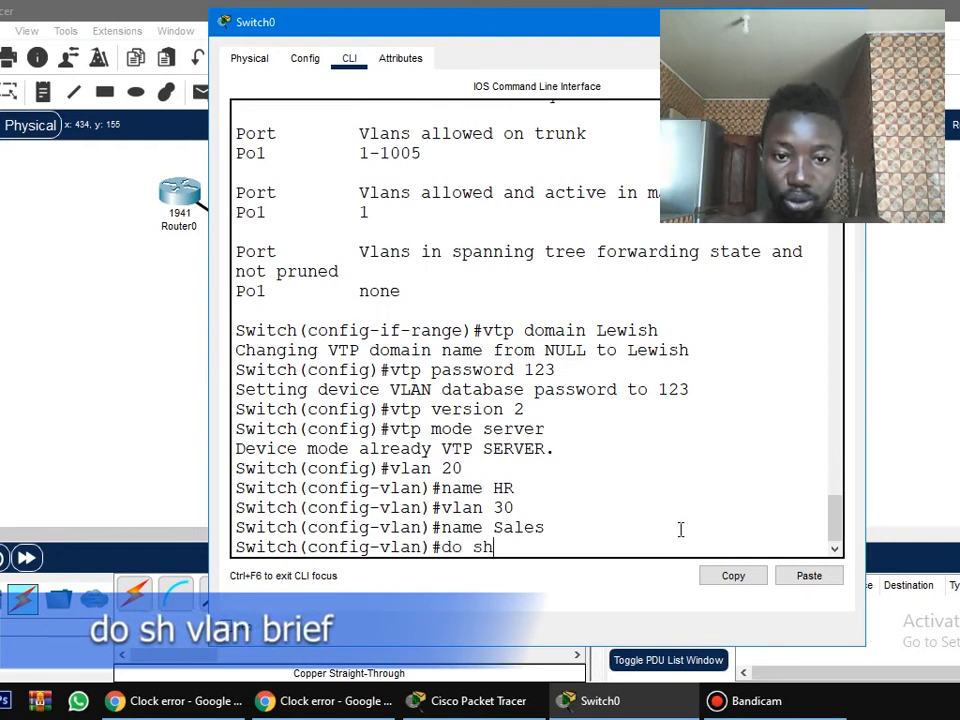
{"action": "type", "text": " vlan brief"}
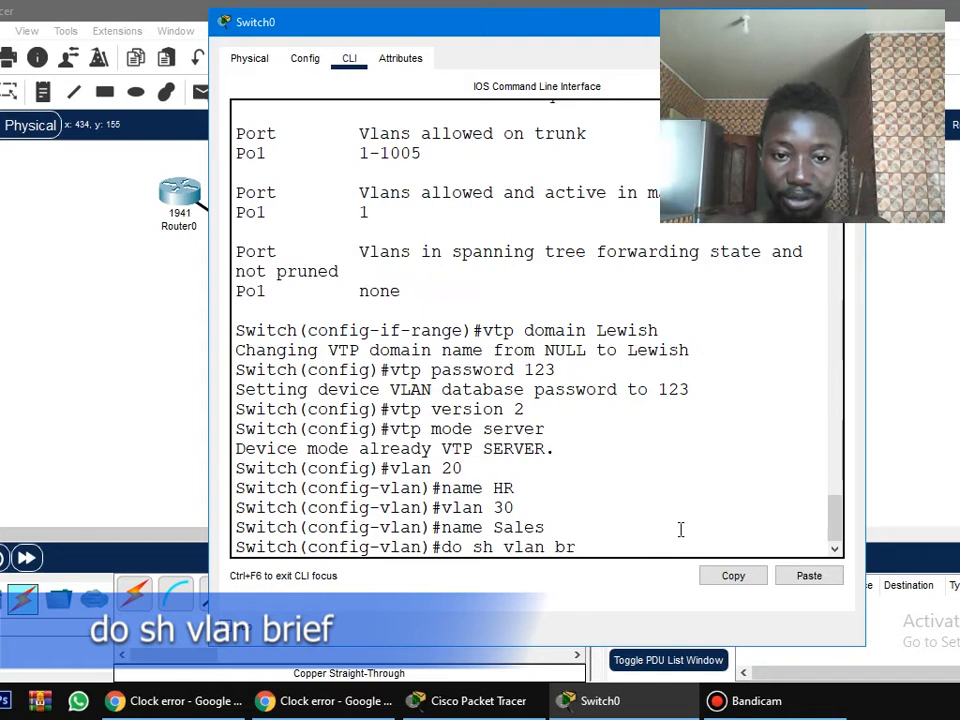
{"action": "key", "text": "Return"}
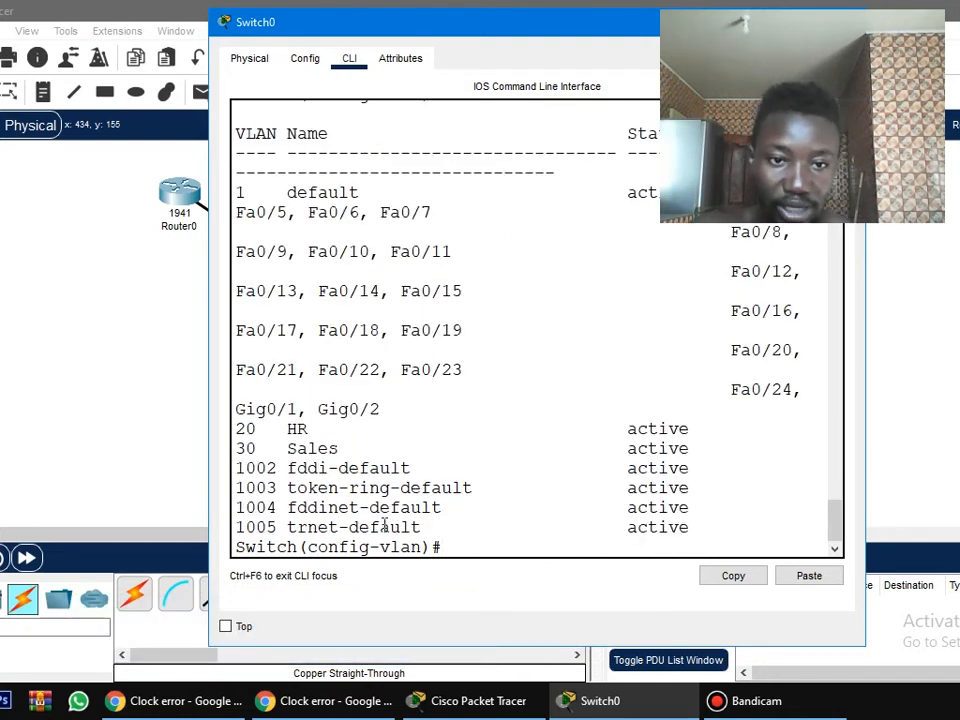
{"action": "left_click_drag", "start_coordinate": [257, 425], "coordinate": [717, 455]}
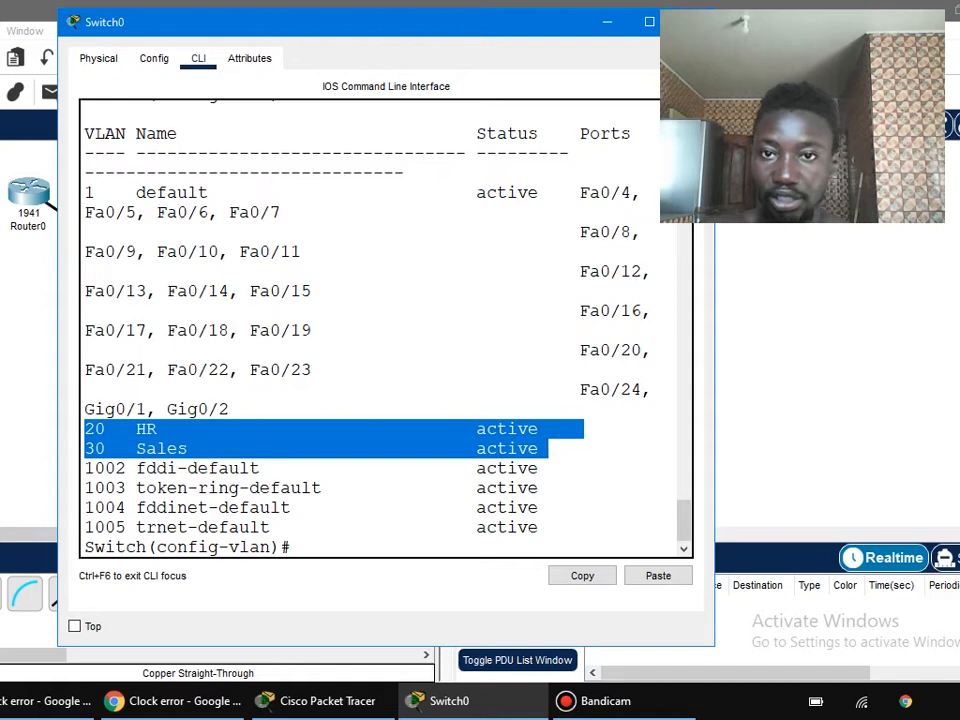
{"action": "left_click", "coordinate": [691, 22]}
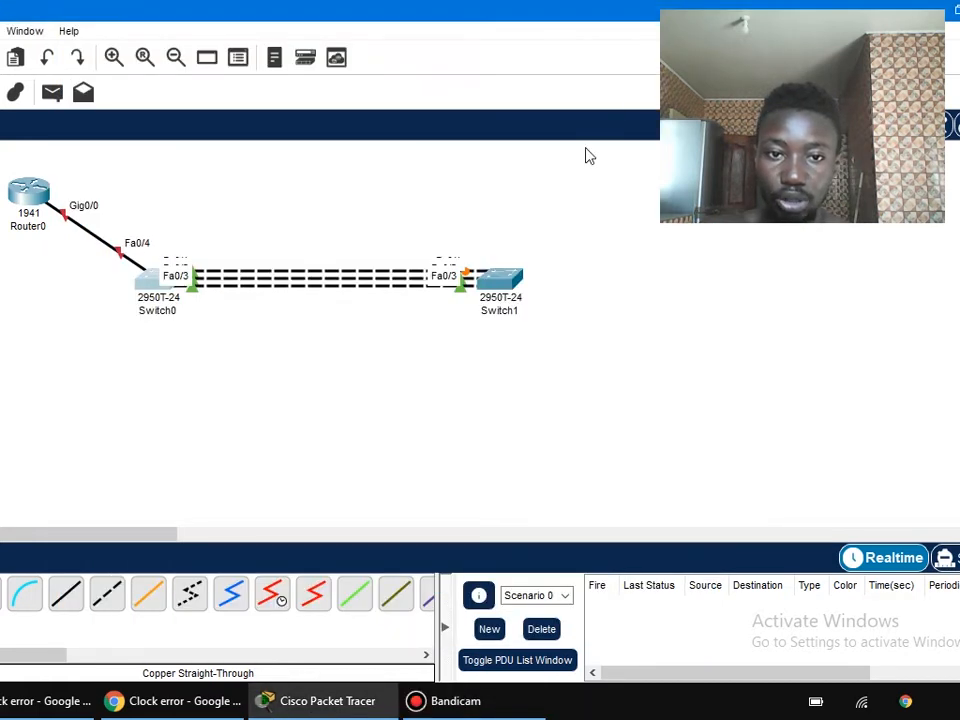
Open Switch1's command line and enter global configuration mode with en and conf t.
{"action": "left_click", "coordinate": [131, 559]}
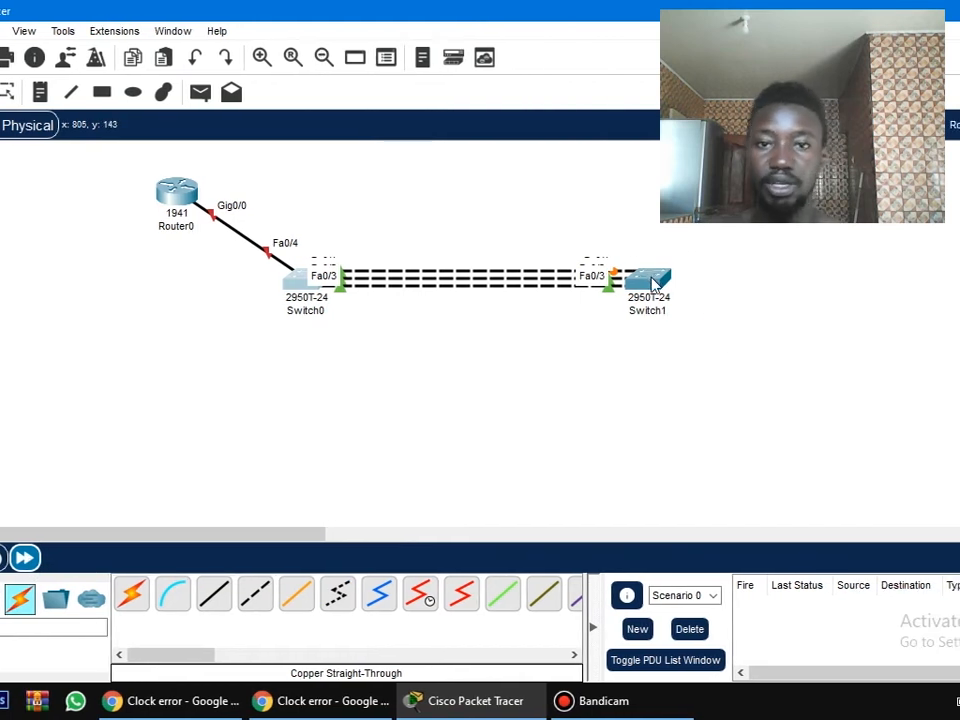
{"action": "left_click", "coordinate": [653, 284]}
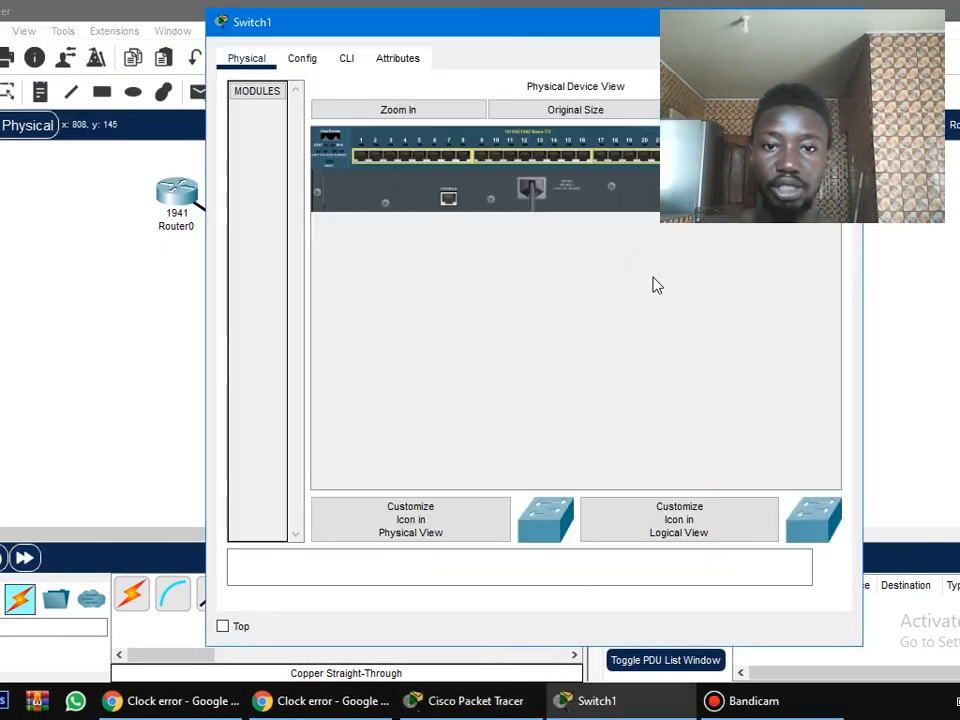
{"action": "left_click", "coordinate": [346, 62]}
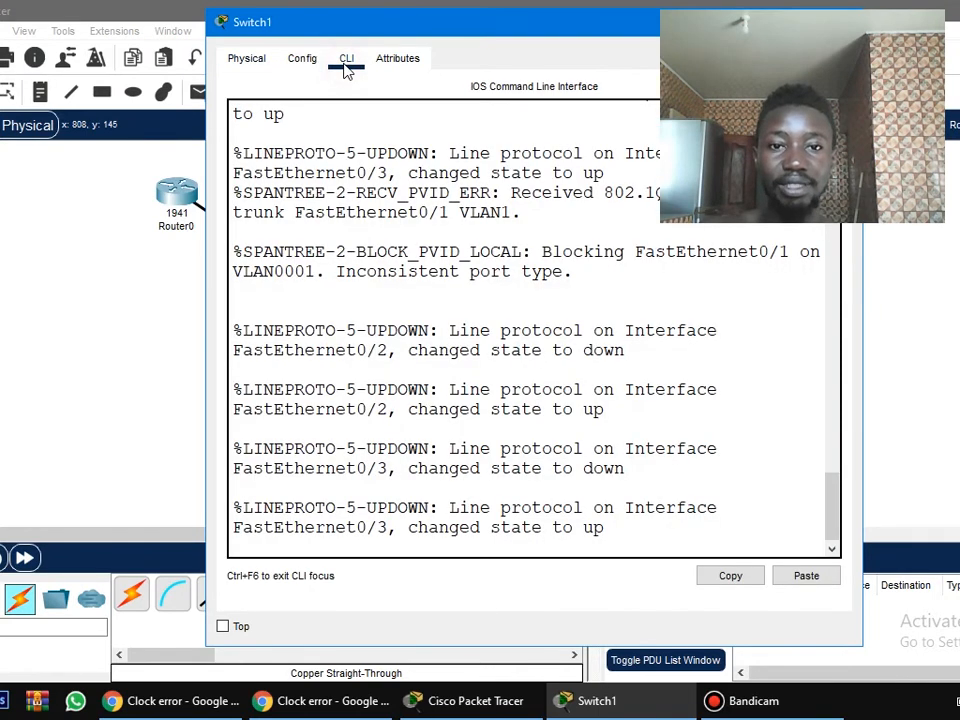
{"action": "key", "text": "Return"}
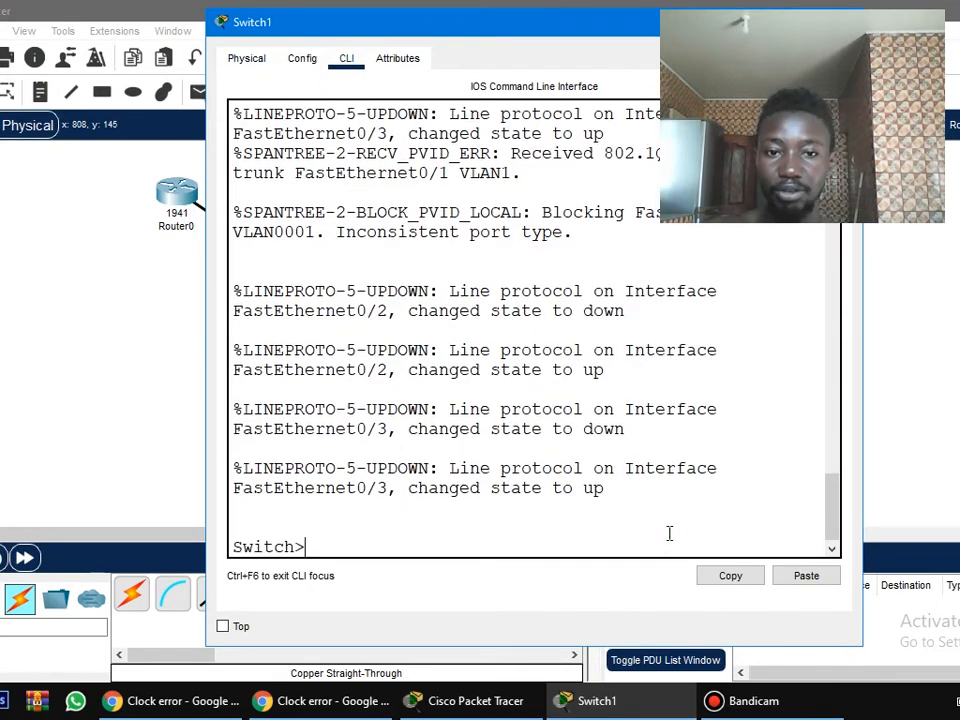
{"action": "type", "text": "en"}
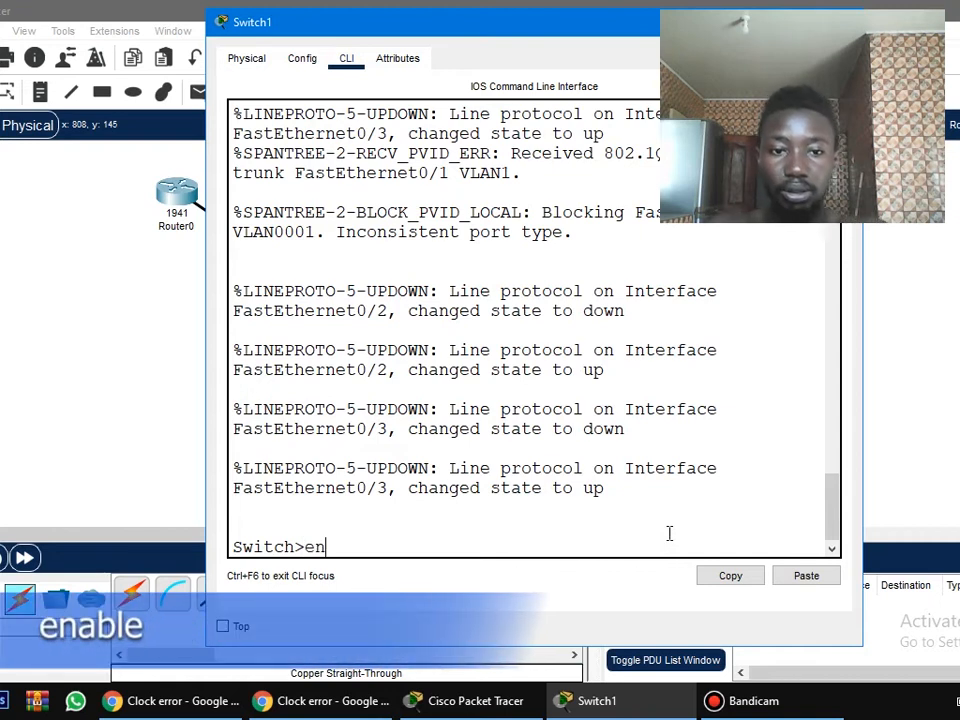
{"action": "key", "text": "Return"}
{"action": "type", "text": "cont f"}
{"action": "key", "text": "Return"}
{"action": "type", "text": "conf t"}
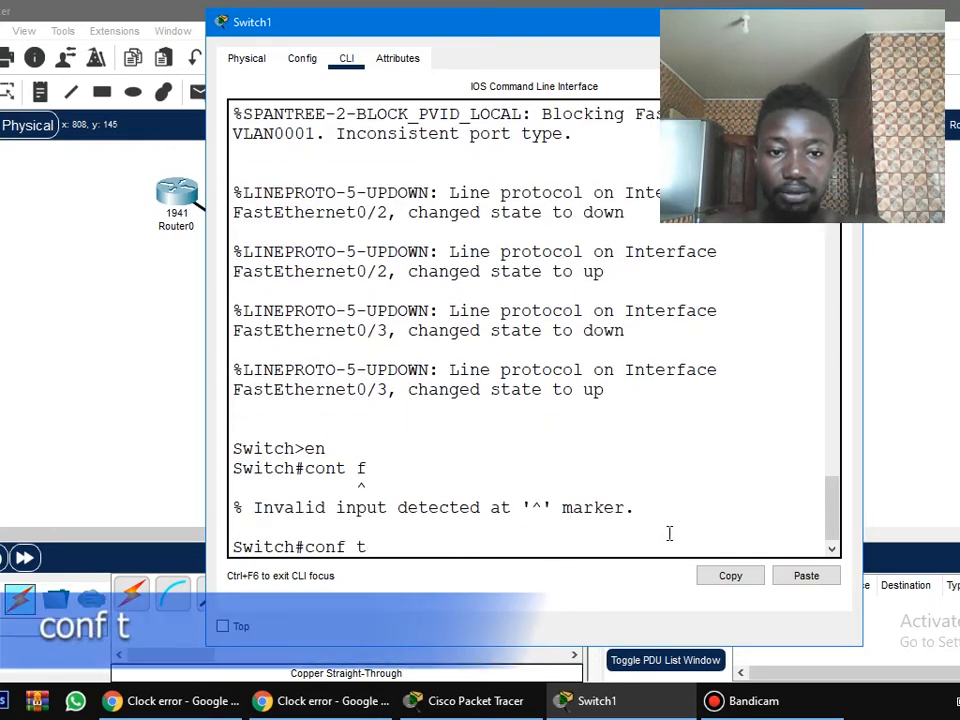
{"action": "key", "text": "Return"}
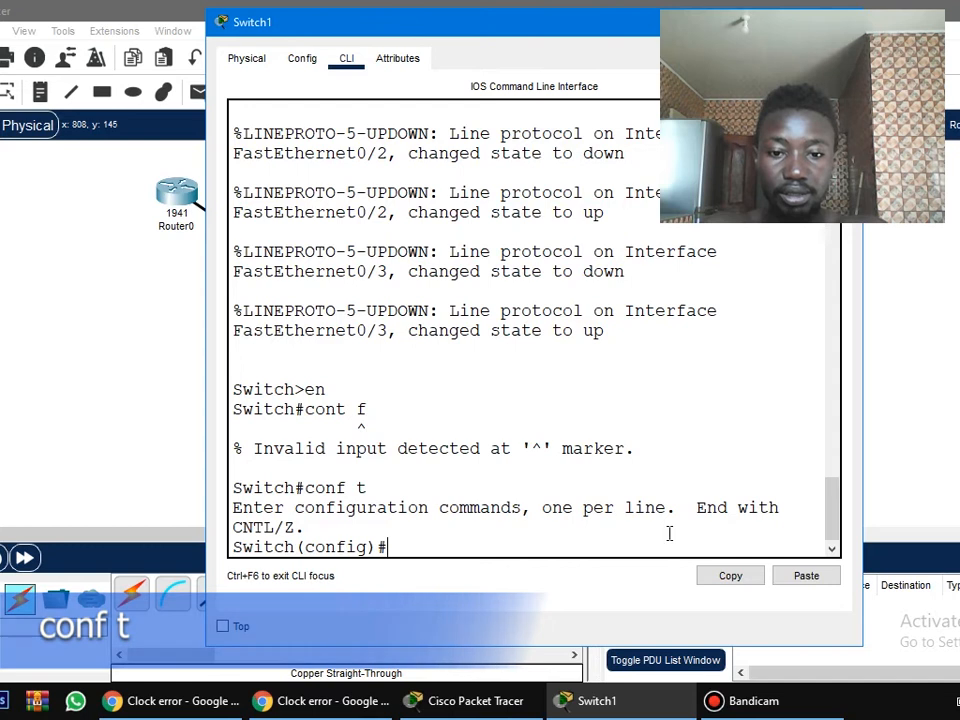
Select Switch1's interface range fa 0/1-3 and shut the ports down with sh.
{"action": "type", "text": "int ran f"}
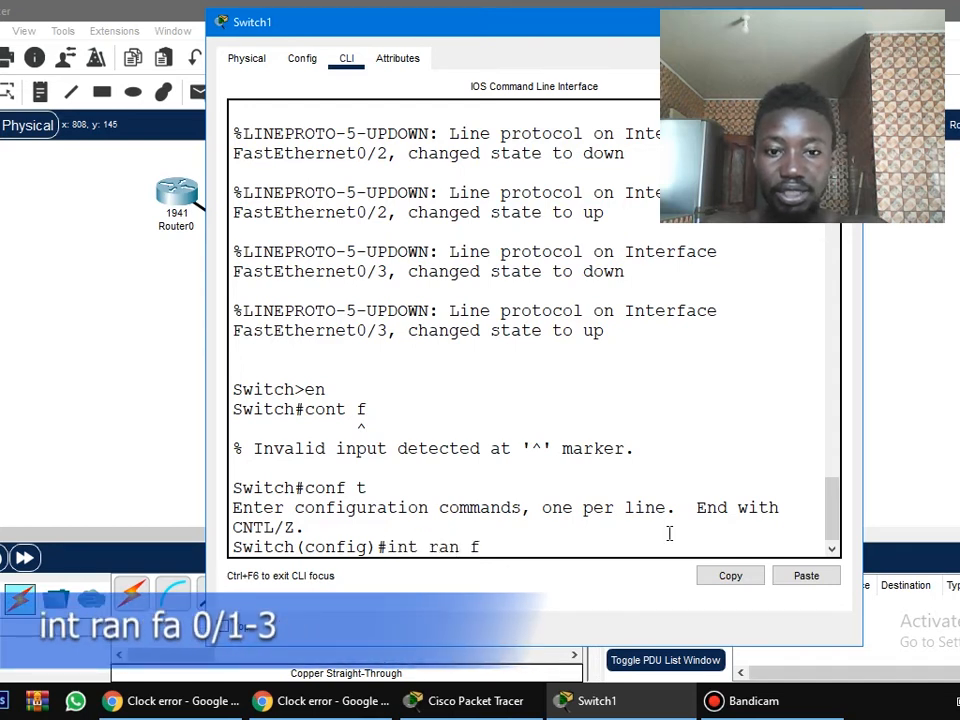
{"action": "type", "text": "a 0/1-3"}
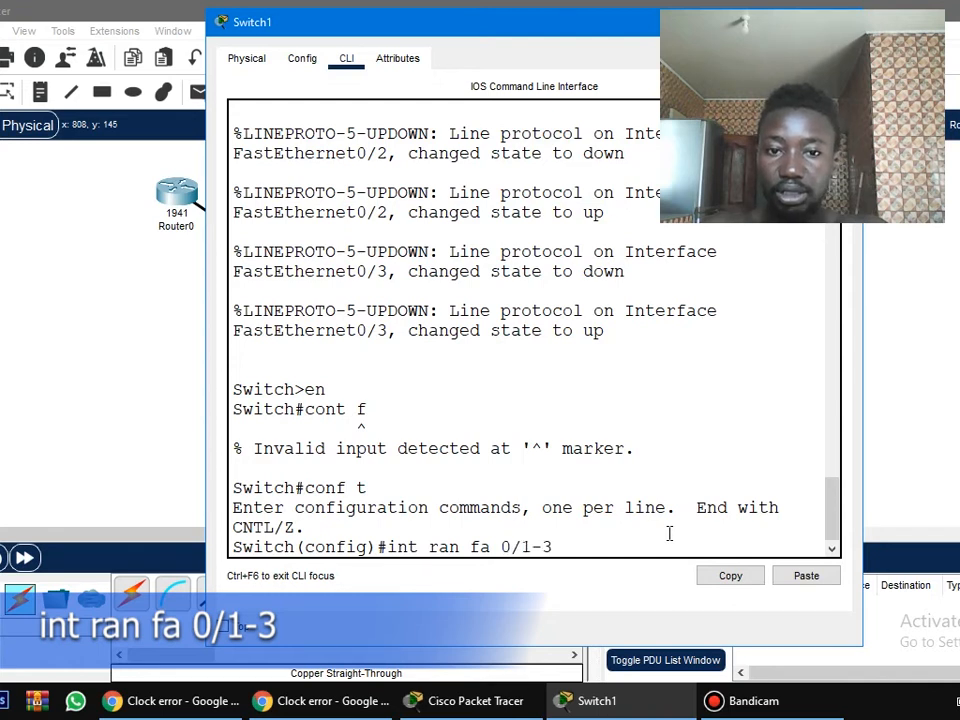
{"action": "key", "text": "Return"}
{"action": "type", "text": "sh"}
{"action": "key", "text": "Return"}
{"action": "key", "text": "Return"}
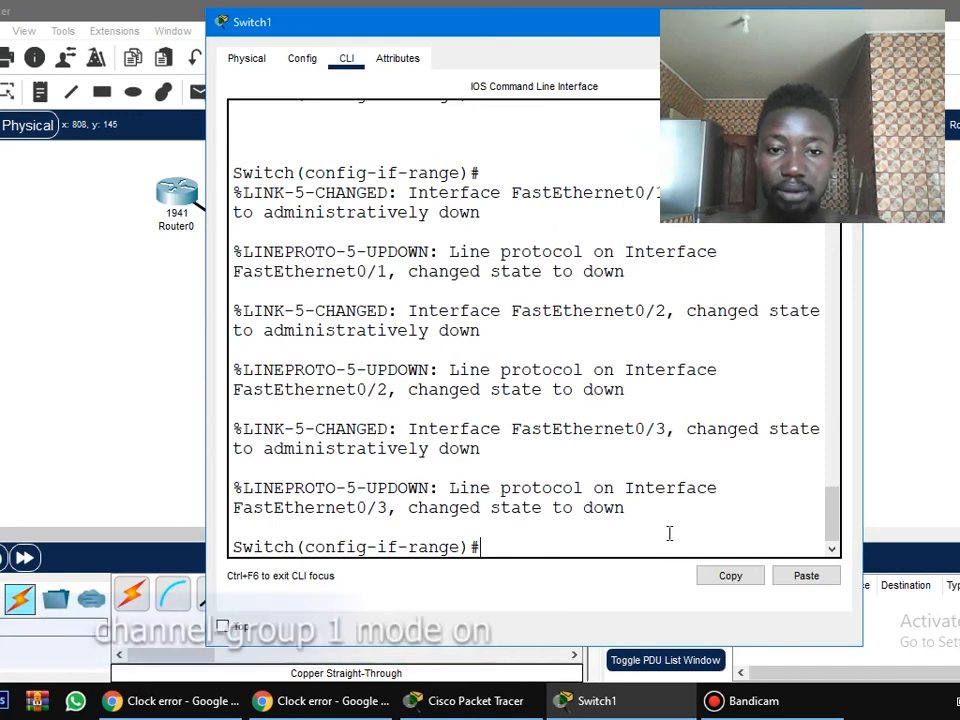
Bundle Switch1's ports fa 0/1-3 into an EtherChannel with channel-group 1 mode on.
{"action": "type", "text": "channe"}
{"action": "key", "text": "BackSpace"}
{"action": "type", "text": "nel-group"}
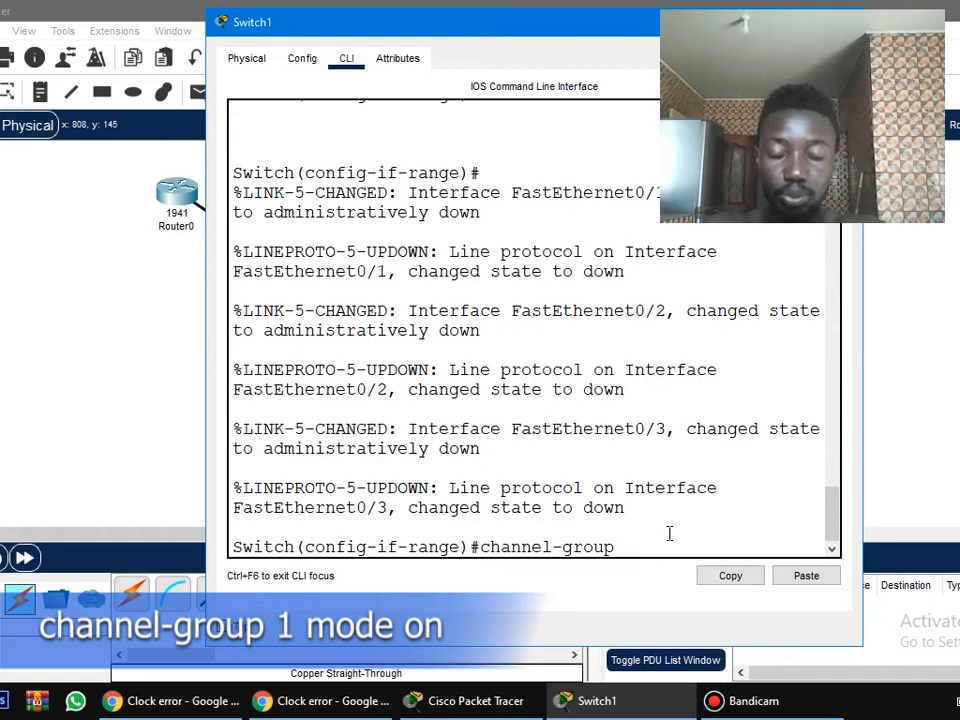
{"action": "type", "text": "1 "}
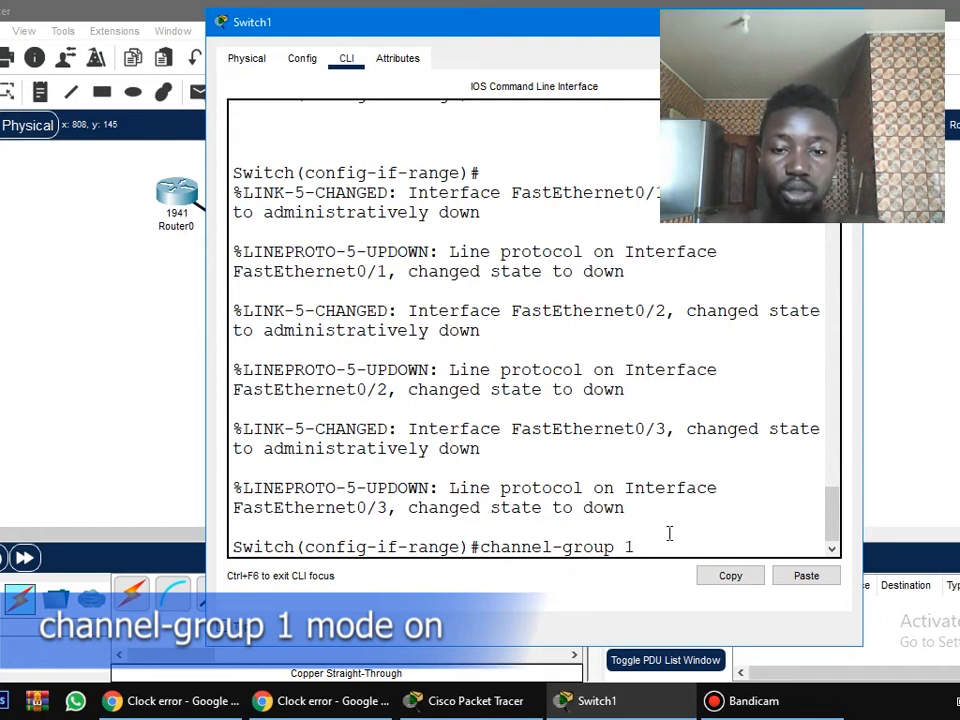
{"action": "type", "text": "mode "}
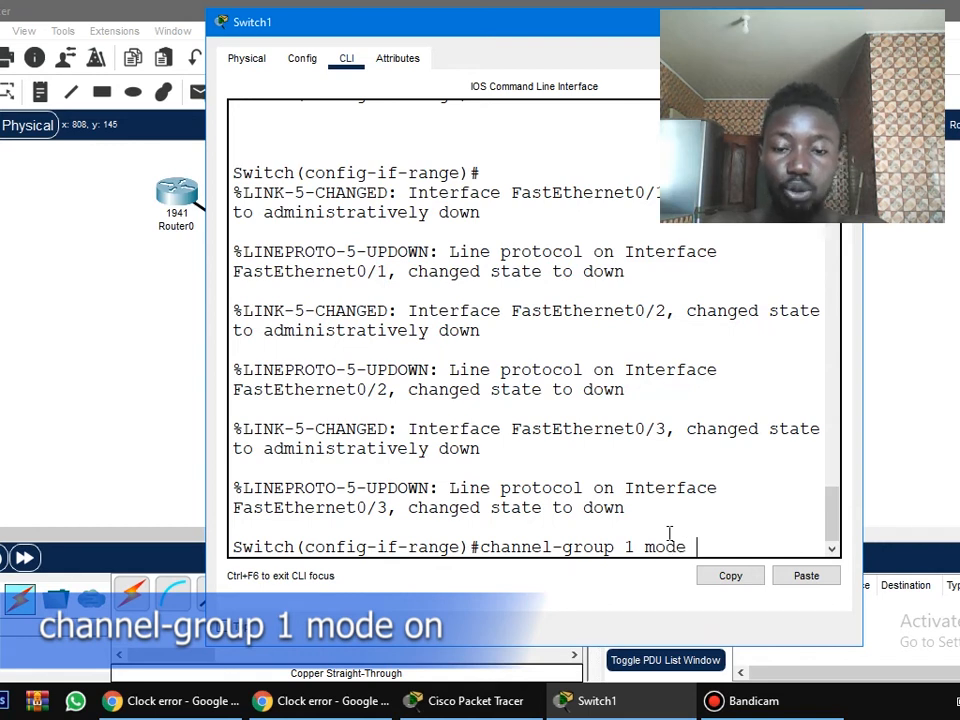
{"action": "type", "text": "on"}
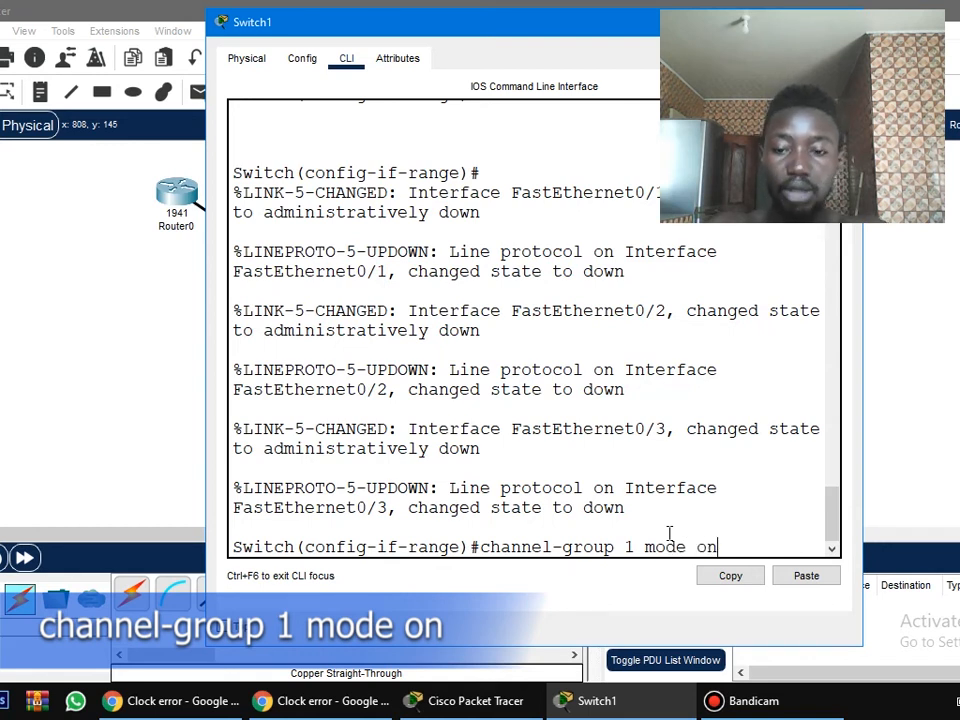
{"action": "key", "text": "Return"}
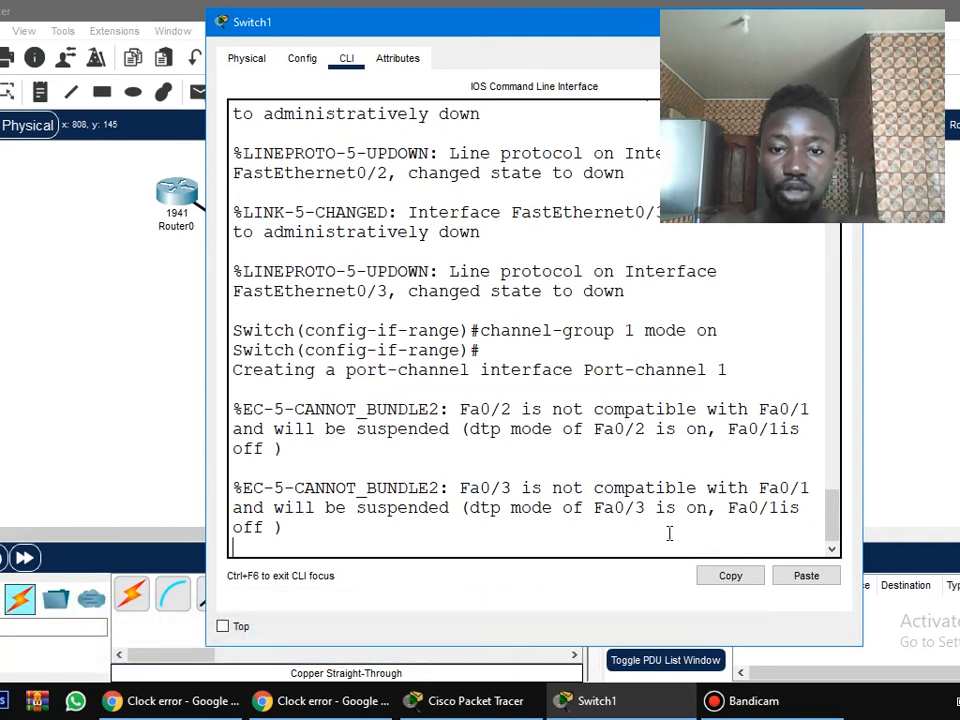
{"action": "key", "text": "Return"}
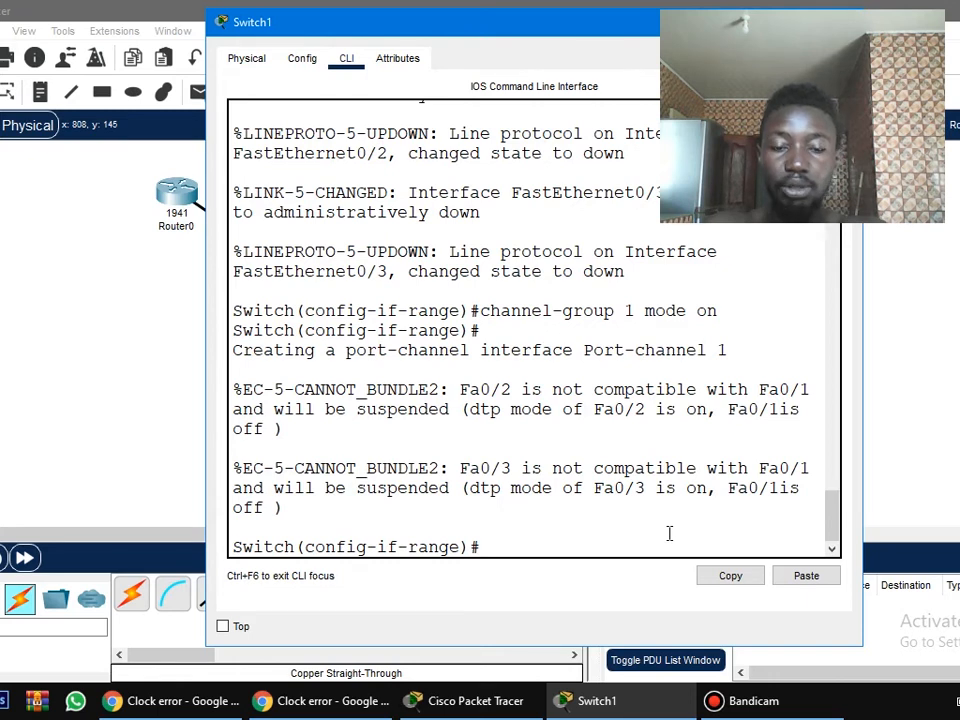
Bring Switch1's ports fa 0/1-3 back up with no sh.
{"action": "type", "text": "no sh"}
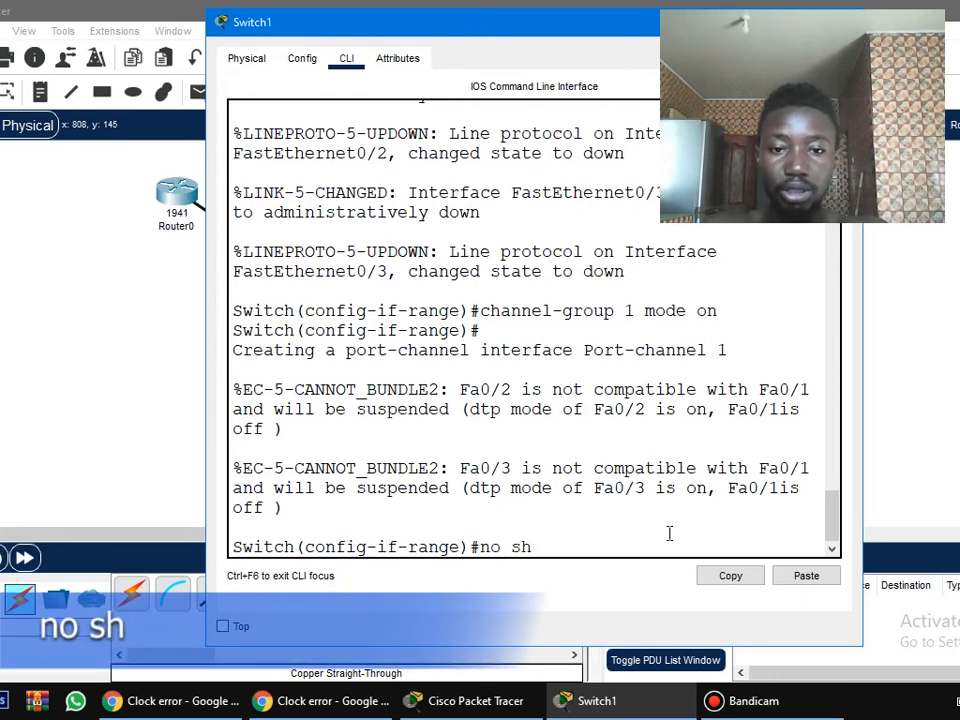
{"action": "key", "text": "Return"}
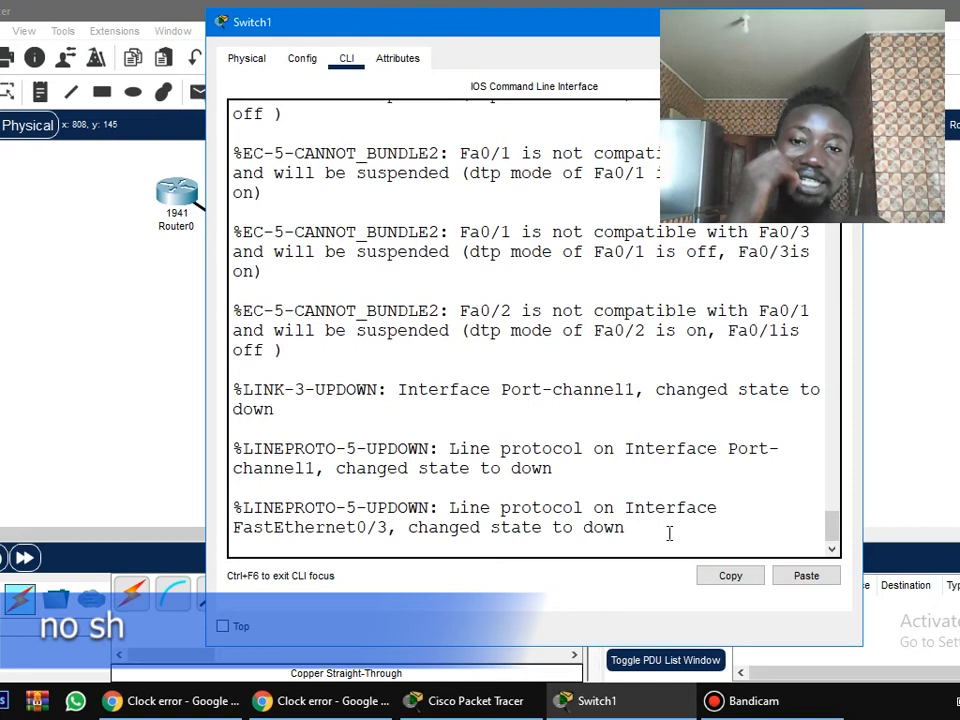
{"action": "key", "text": "Return"}
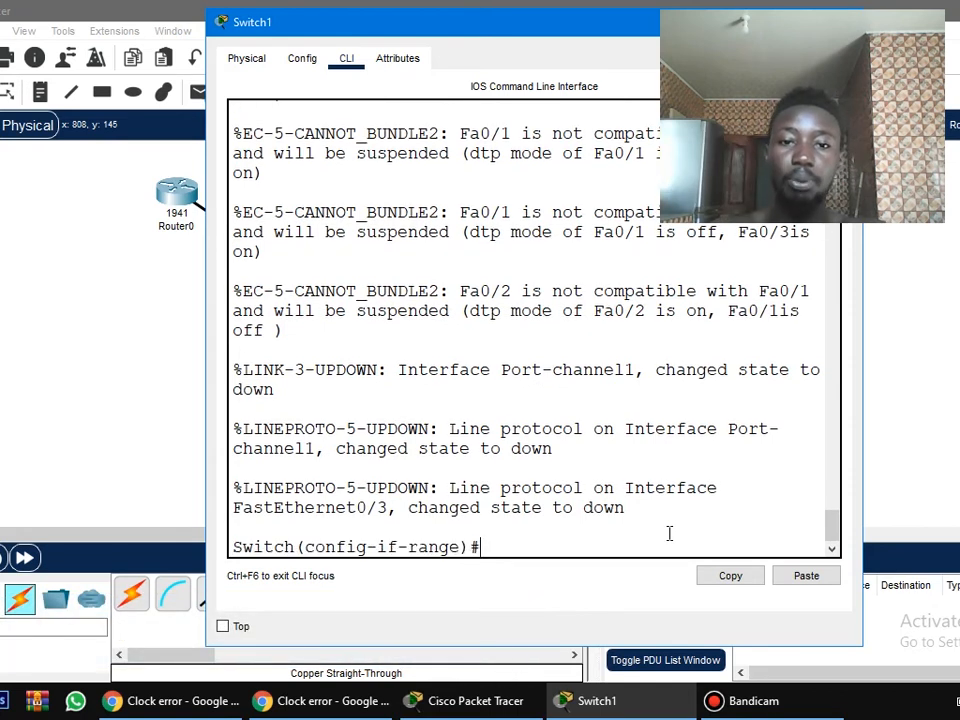
Set Switch1's ports fa 0/1-3 to trunking with sw mode trunk.
{"action": "type", "text": "sw "}
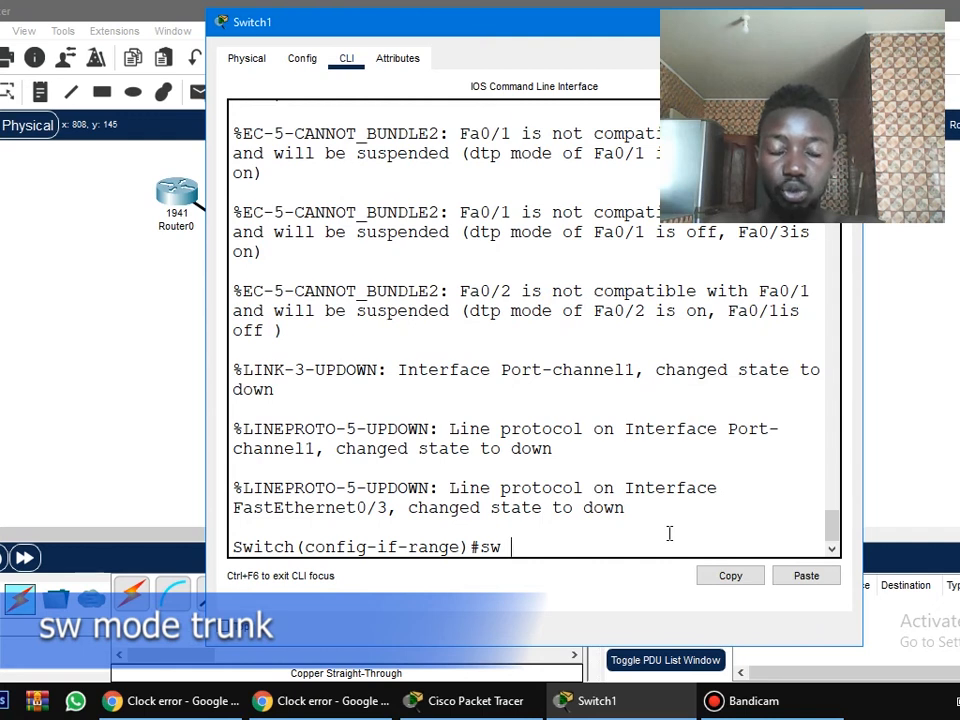
{"action": "type", "text": "mode trunk"}
{"action": "key", "text": "Return"}
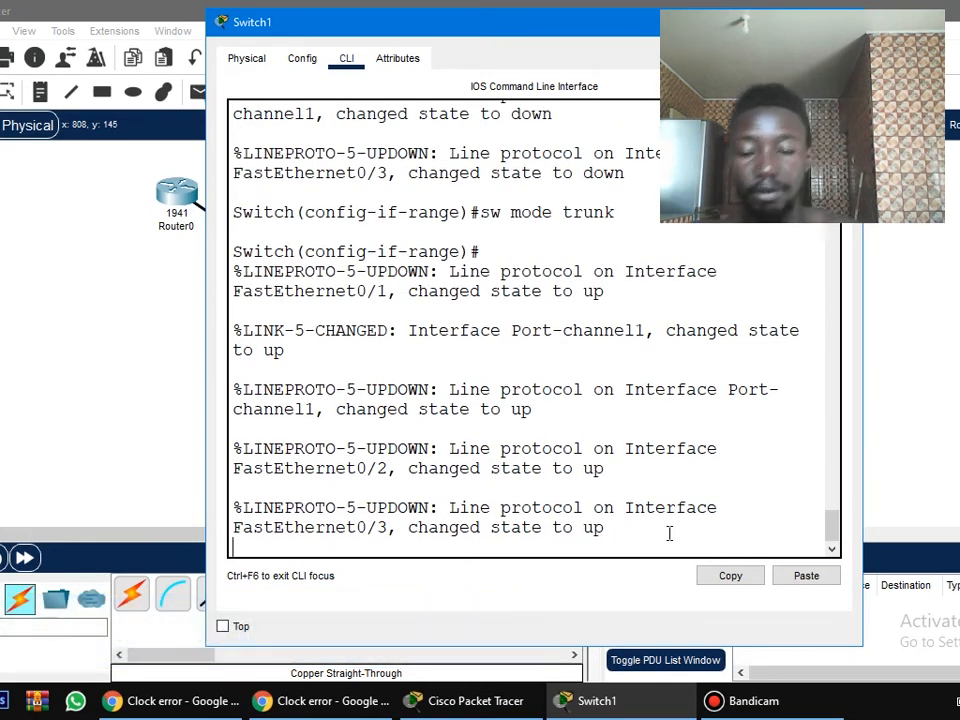
{"action": "key", "text": "Return"}
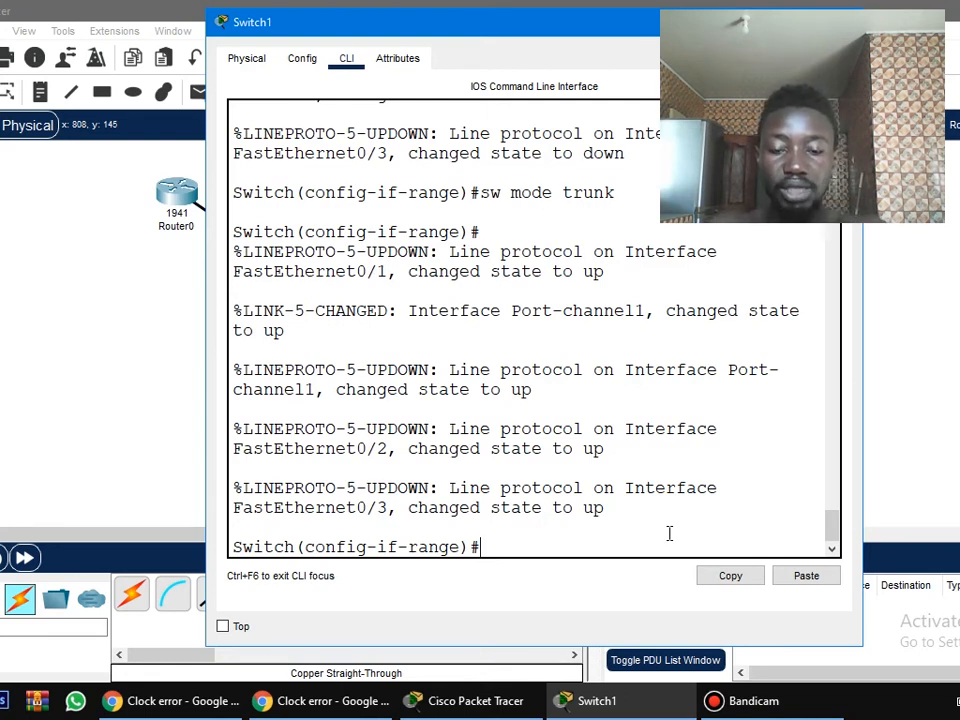
Exit interface range configuration on Switch1 and set its VTP domain with vtp domain Lewish.
{"action": "type", "text": "vtp"}
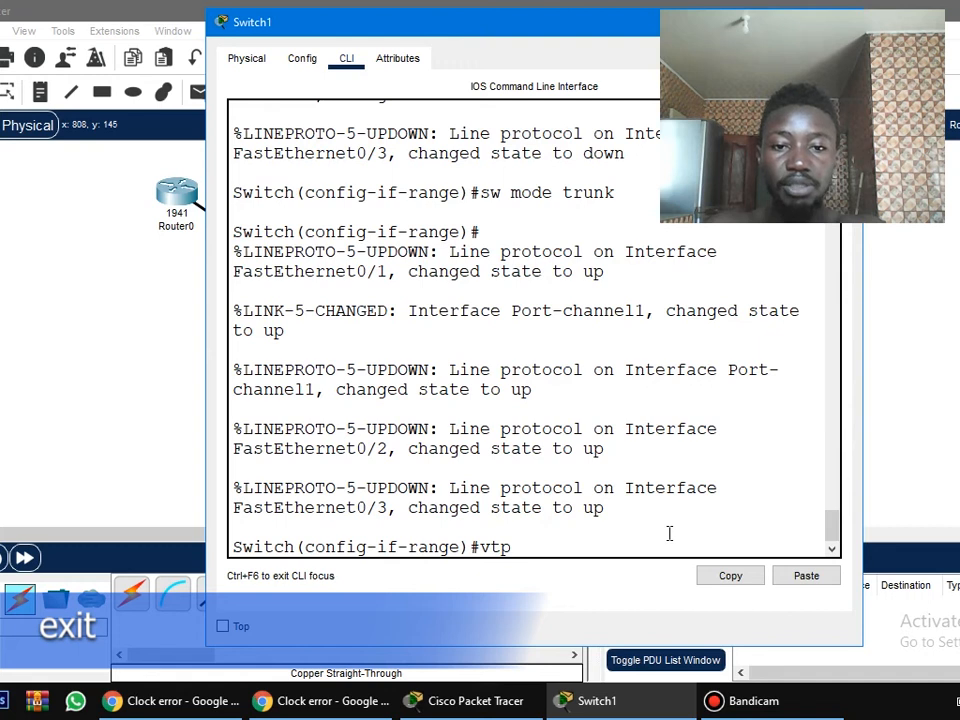
{"action": "key", "text": "BackSpace"}
{"action": "key", "text": "BackSpace"}
{"action": "key", "text": "BackSpace"}
{"action": "key", "text": "BackSpace"}
{"action": "type", "text": "ex"}
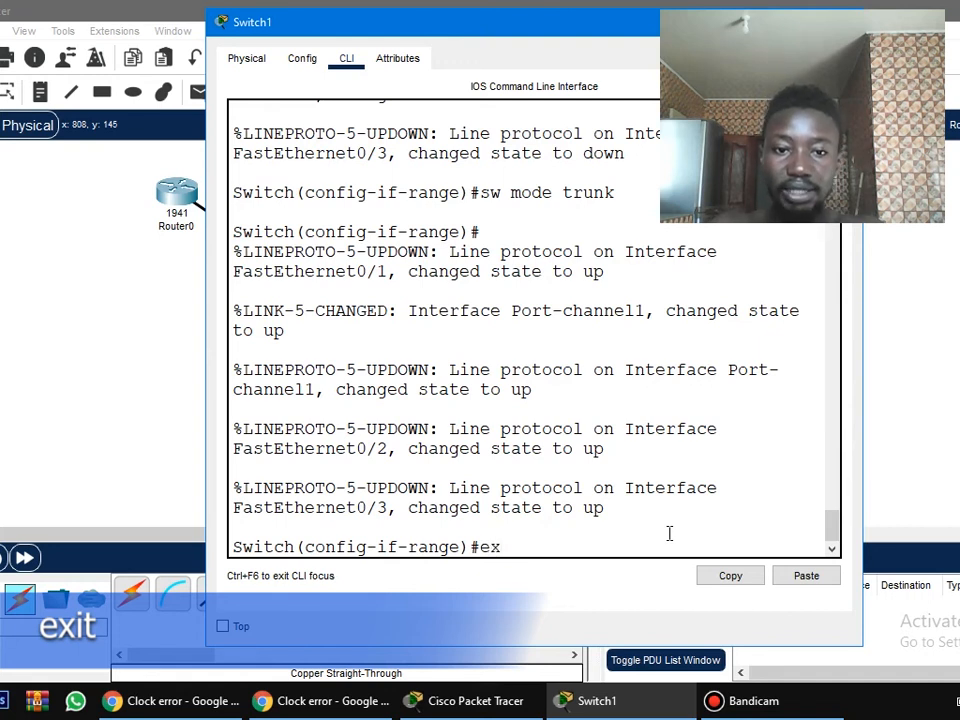
{"action": "key", "text": "Return"}
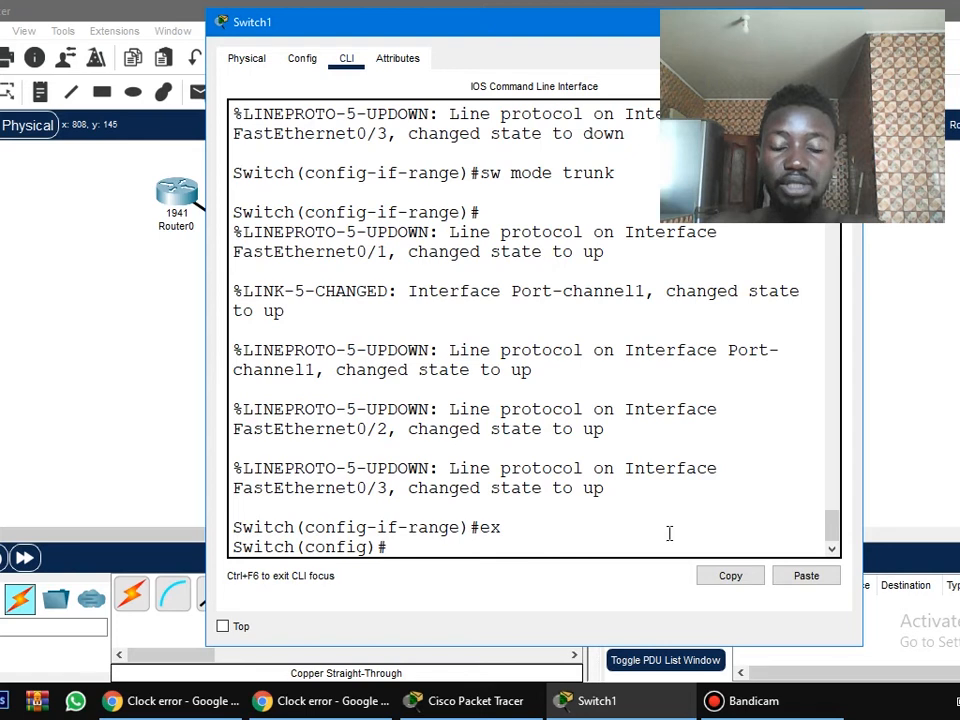
{"action": "type", "text": "vp"}
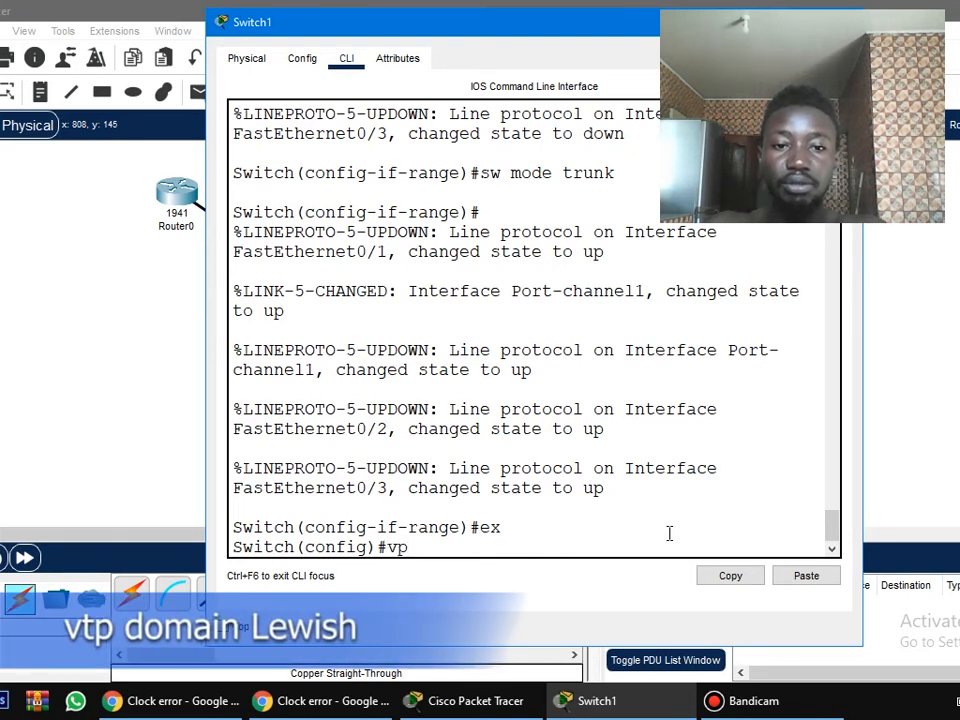
{"action": "key", "text": "BackSpace"}
{"action": "type", "text": "tp domain"}
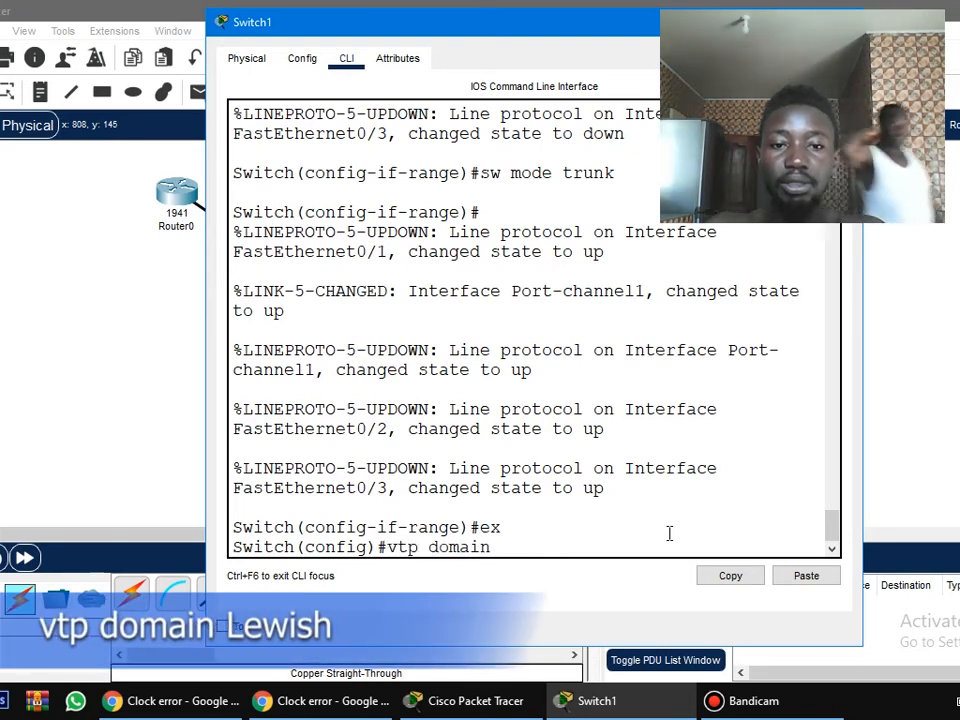
{"action": "type", "text": " Lewish"}
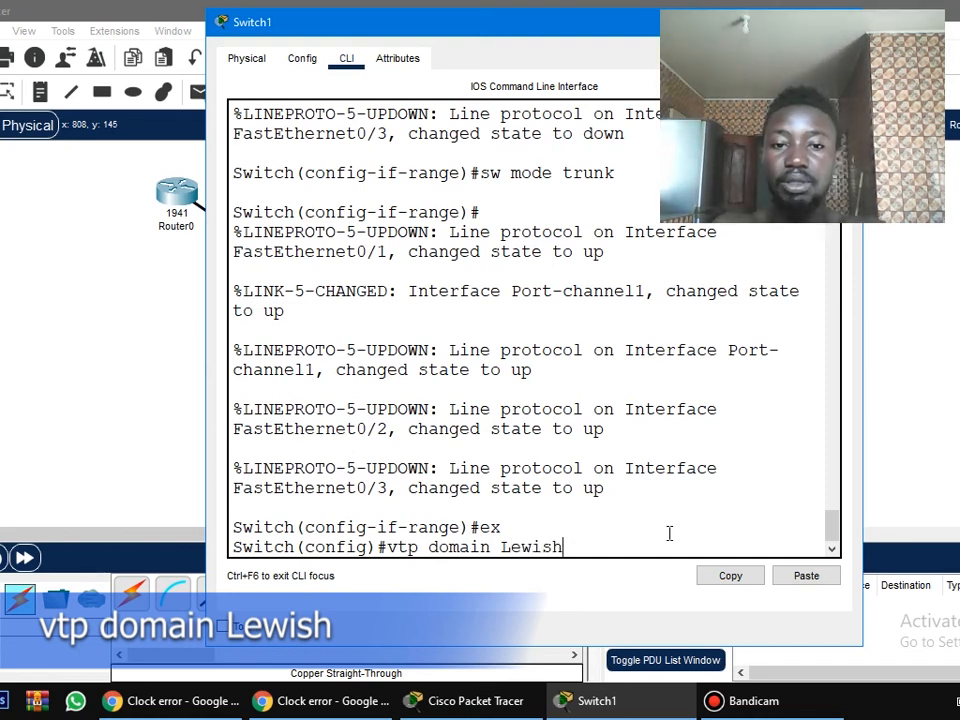
{"action": "key", "text": "Return"}
Set the VTP password on Switch1 with the vtp password command.
{"action": "type", "text": "vtp password"}
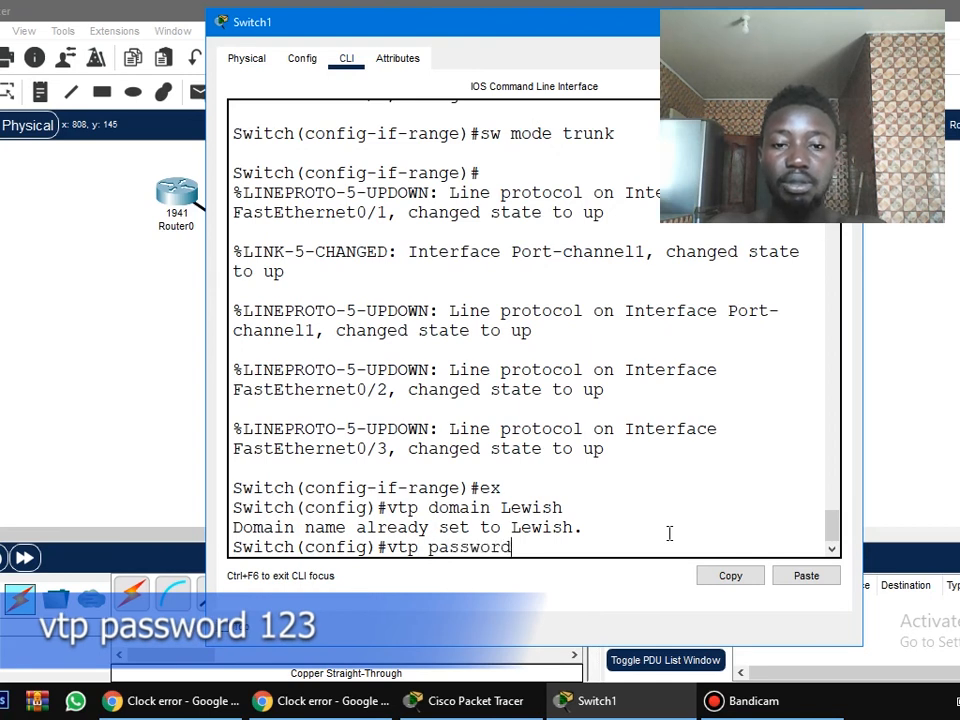
{"action": "type", "text": " 1232"}
{"action": "key", "text": "BackSpace"}
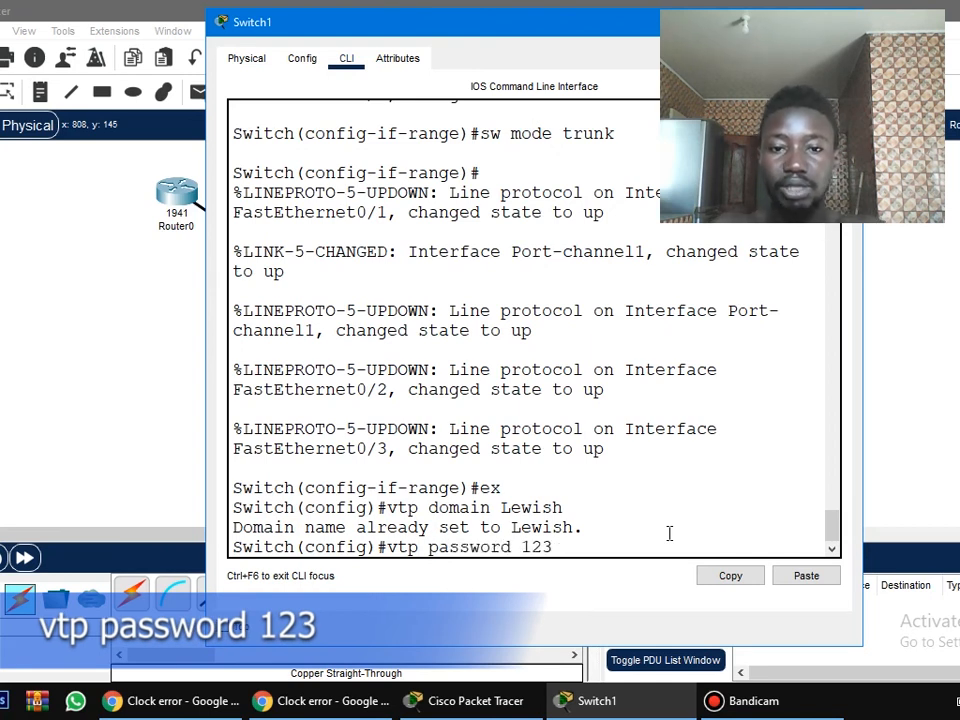
{"action": "key", "text": "Return"}
Set the VTP version to 2 on Switch1 with vtp version 2.
{"action": "type", "text": "ve"}
{"action": "key", "text": "BackSpace"}
{"action": "type", "text": "tp"}
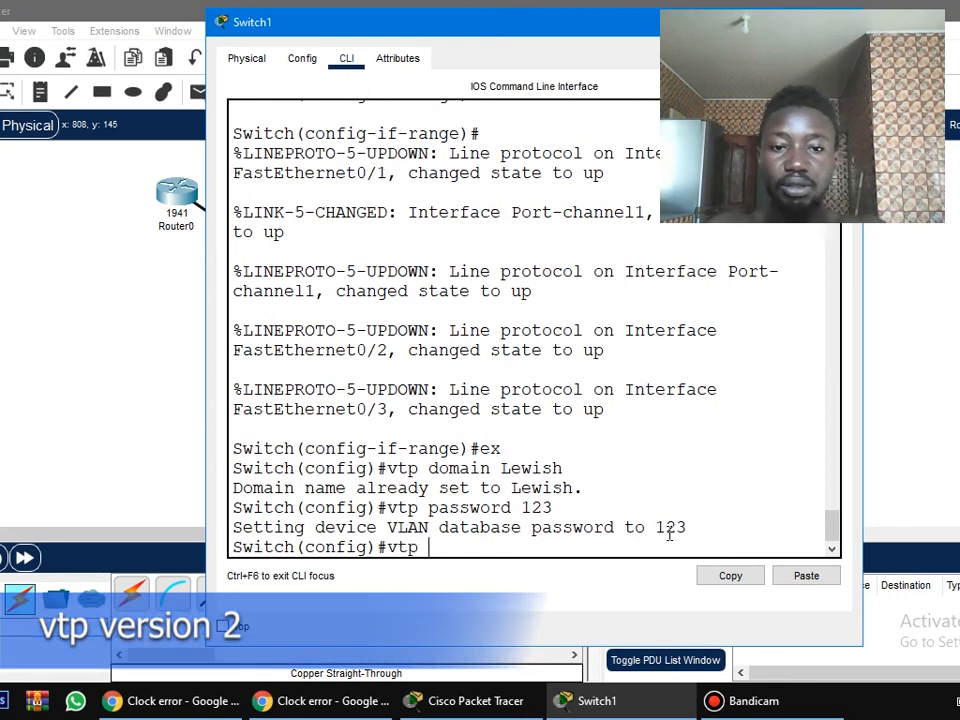
{"action": "type", "text": " version"}
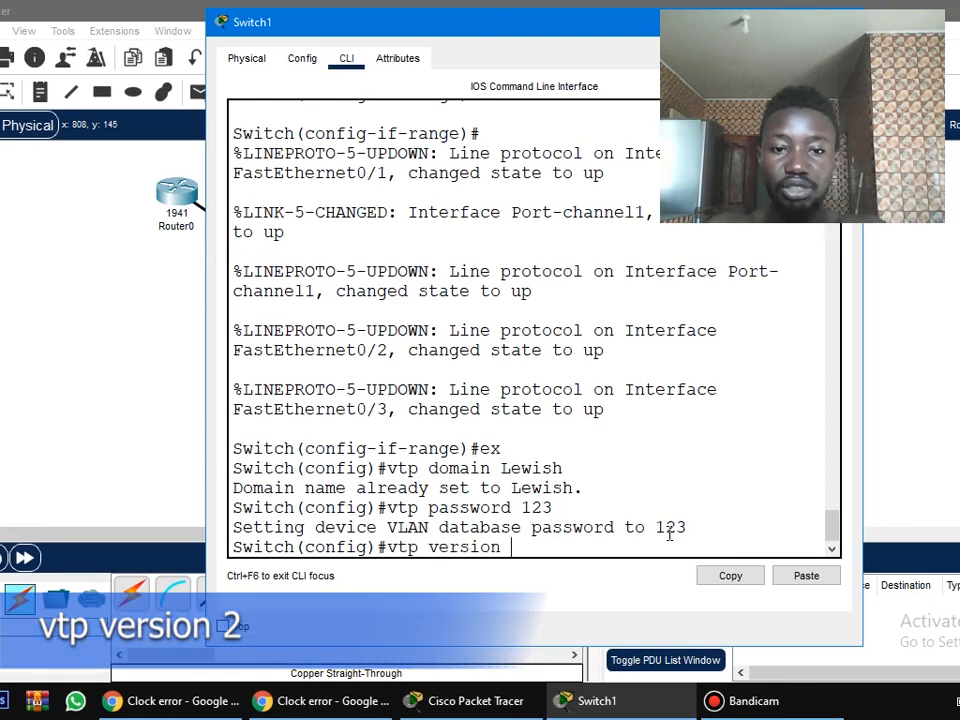
{"action": "type", "text": " 2"}
{"action": "key", "text": "Return"}
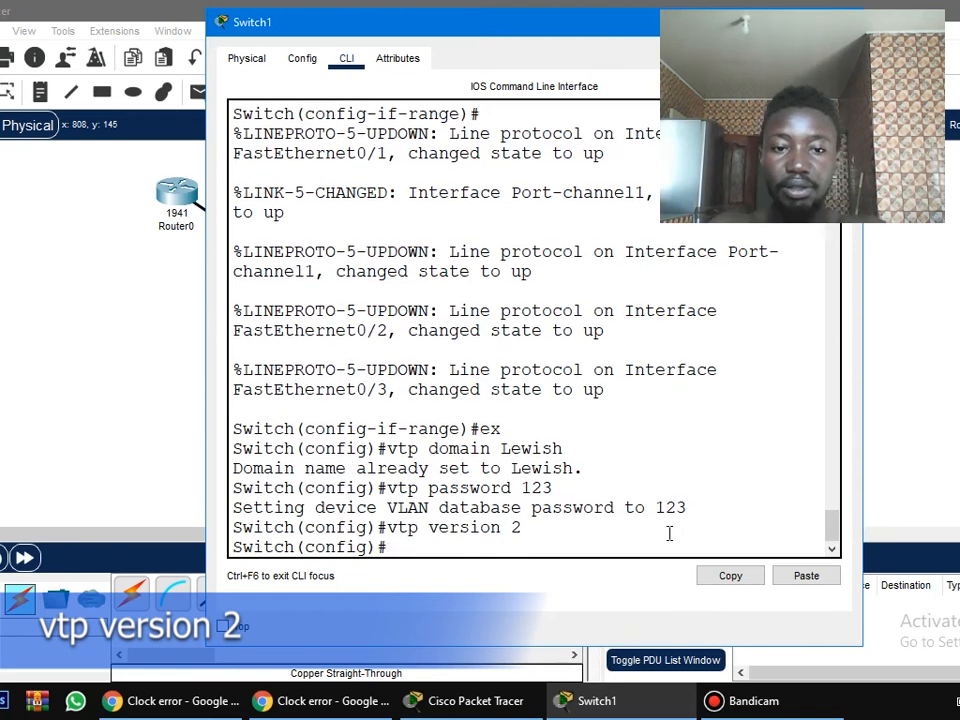
Make Switch1 a VTP client with vtp mode client.
{"action": "type", "text": "vtp mode"}
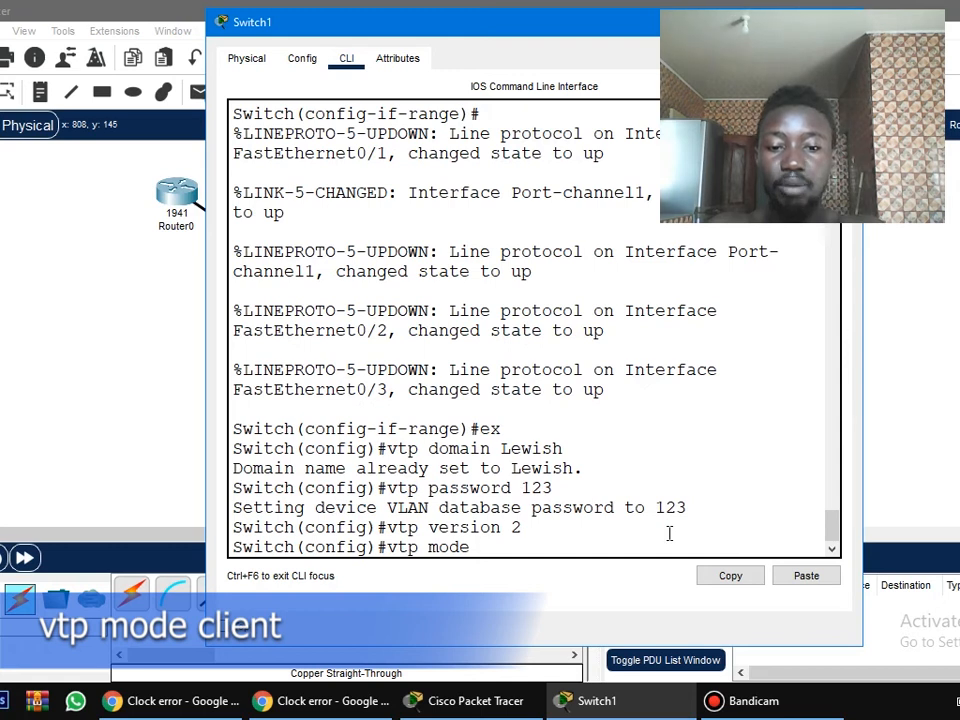
{"action": "type", "text": " client"}
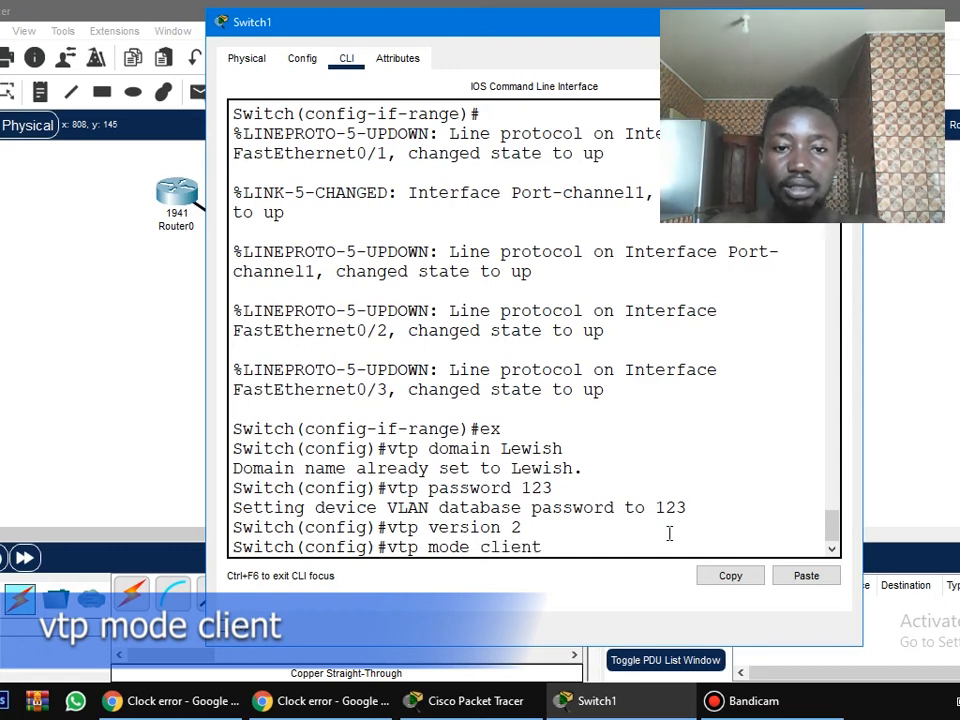
{"action": "key", "text": "Return"}
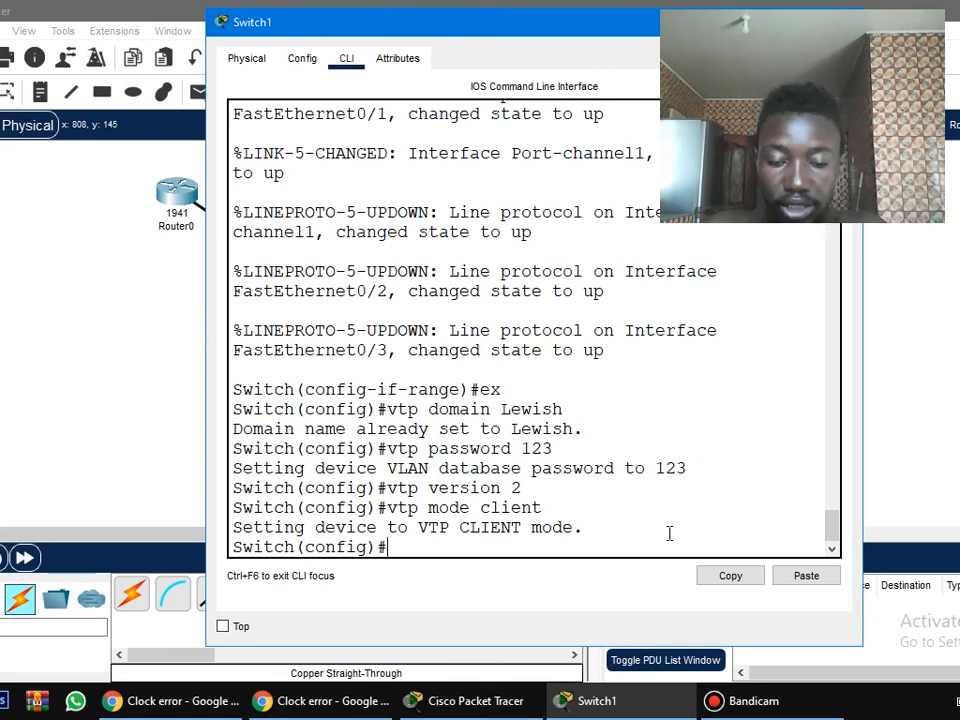
List Switch1's VLANs with do sh vlan br, check for HR and Sales, and leave the switch window.
{"action": "type", "text": "do sh v"}
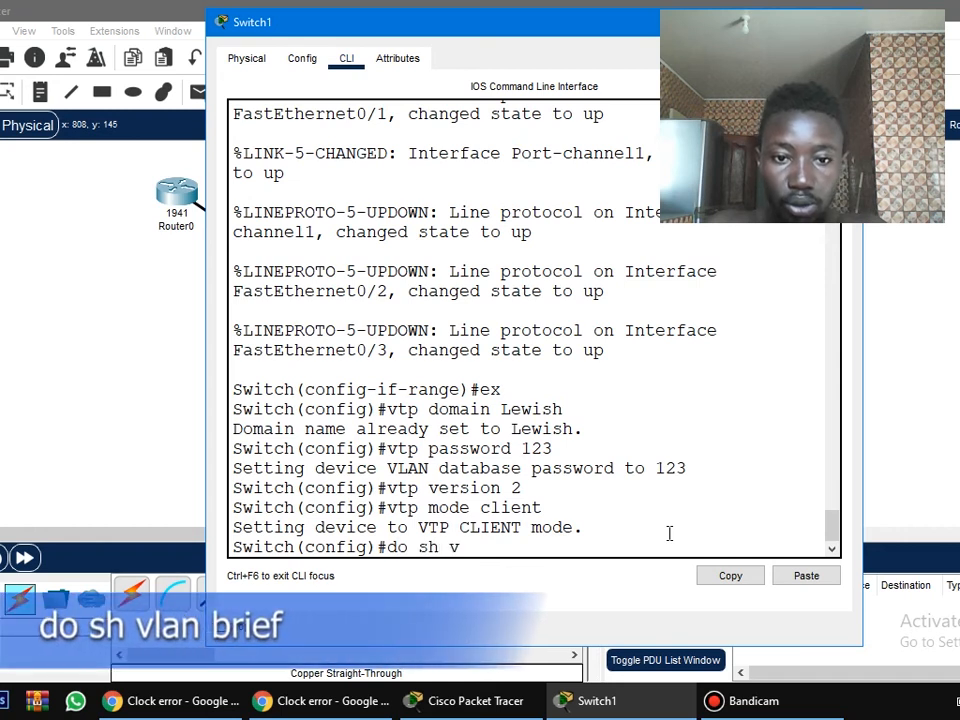
{"action": "type", "text": "lan br"}
{"action": "key", "text": "Return"}
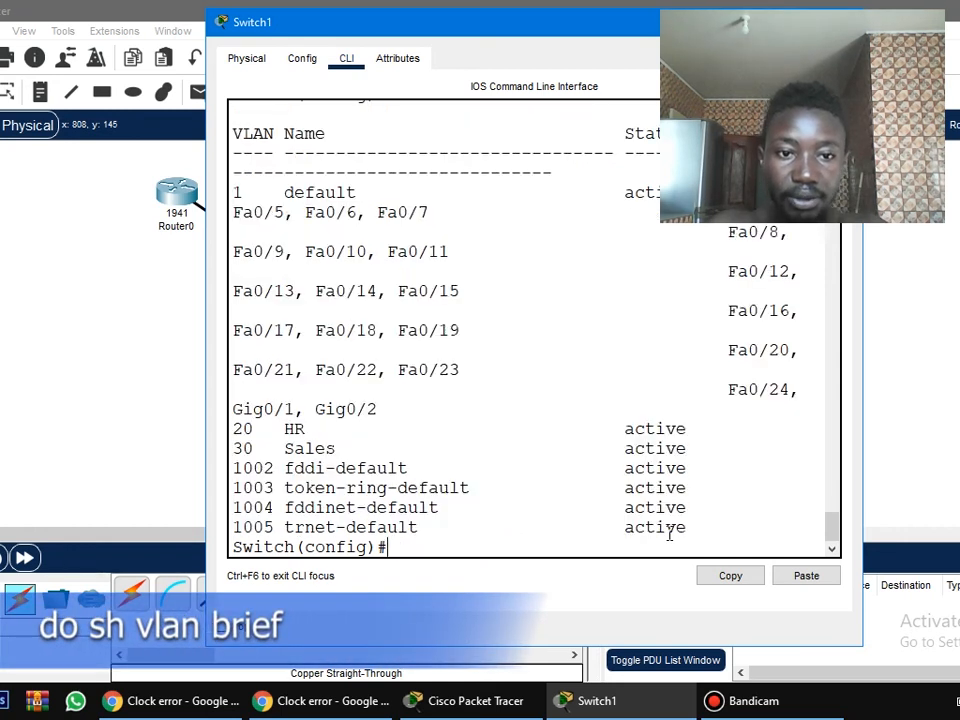
{"action": "left_click_drag", "start_coordinate": [343, 447], "coordinate": [227, 432]}
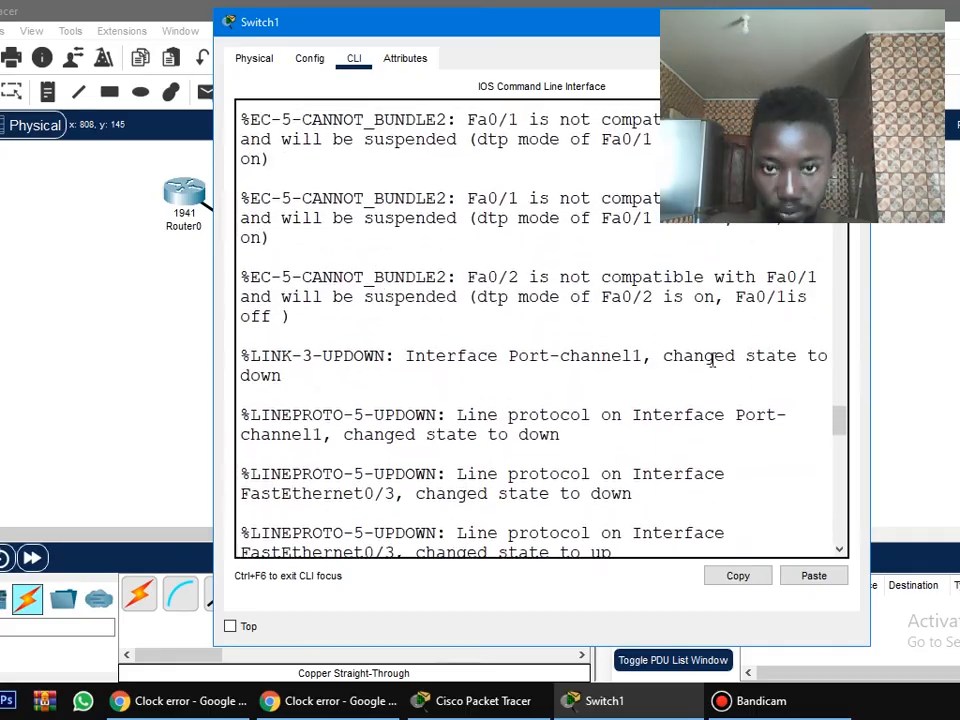
{"action": "scroll", "coordinate": [712, 360], "scroll_direction": "up", "scroll_amount": 15}
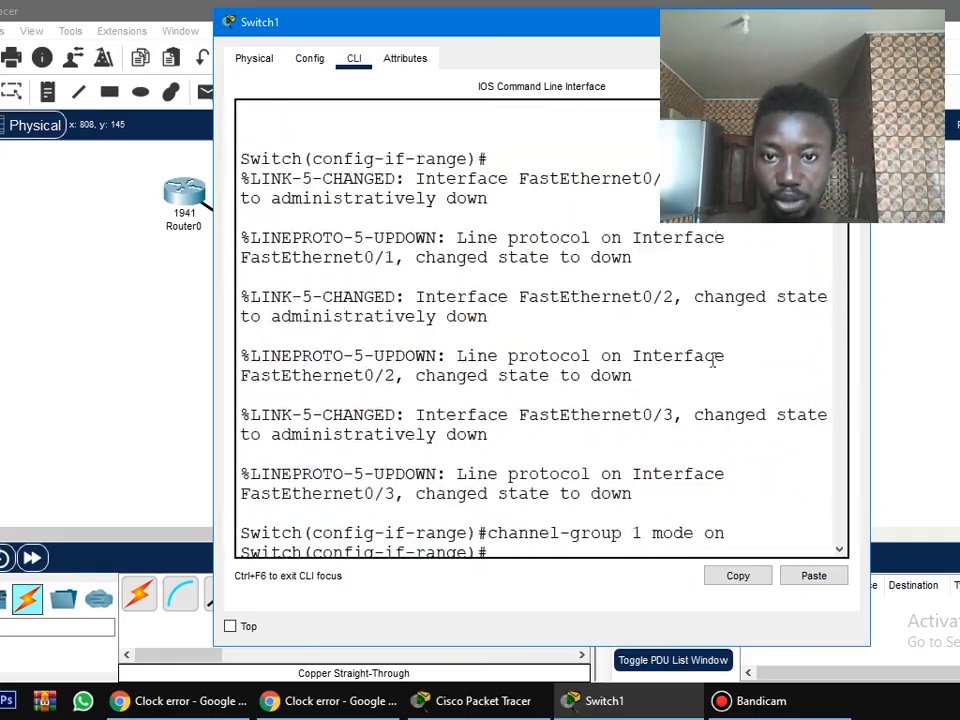
{"action": "scroll", "coordinate": [712, 360], "scroll_direction": "down", "scroll_amount": 12}
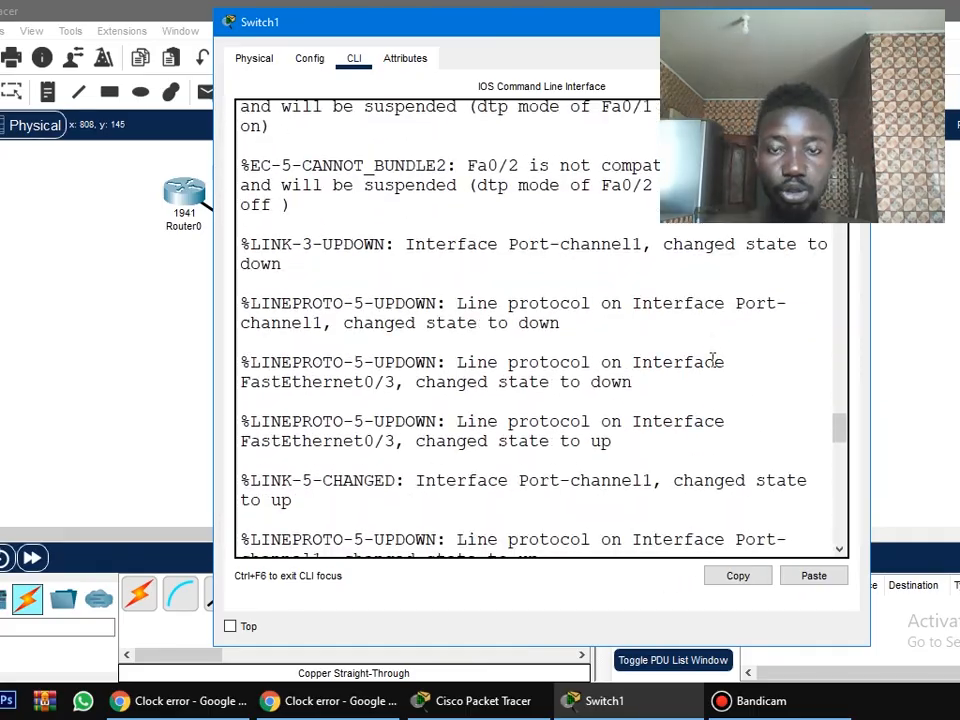
{"action": "left_click", "coordinate": [702, 22]}
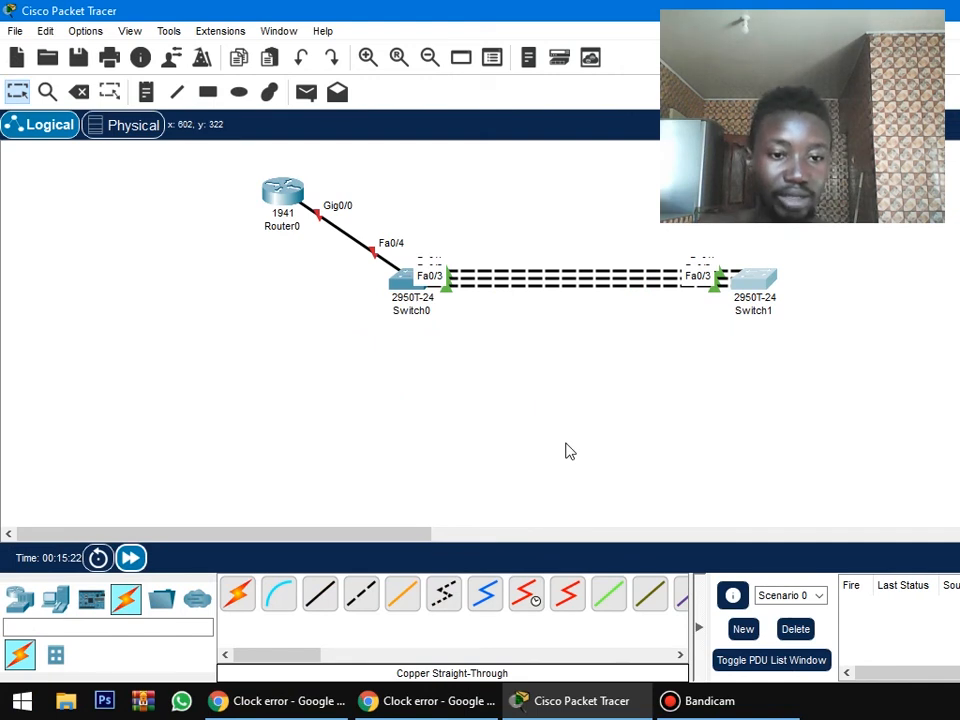
Add two PCs to the workspace, one below Switch0 and one below Switch1.
{"action": "left_click", "coordinate": [56, 602]}
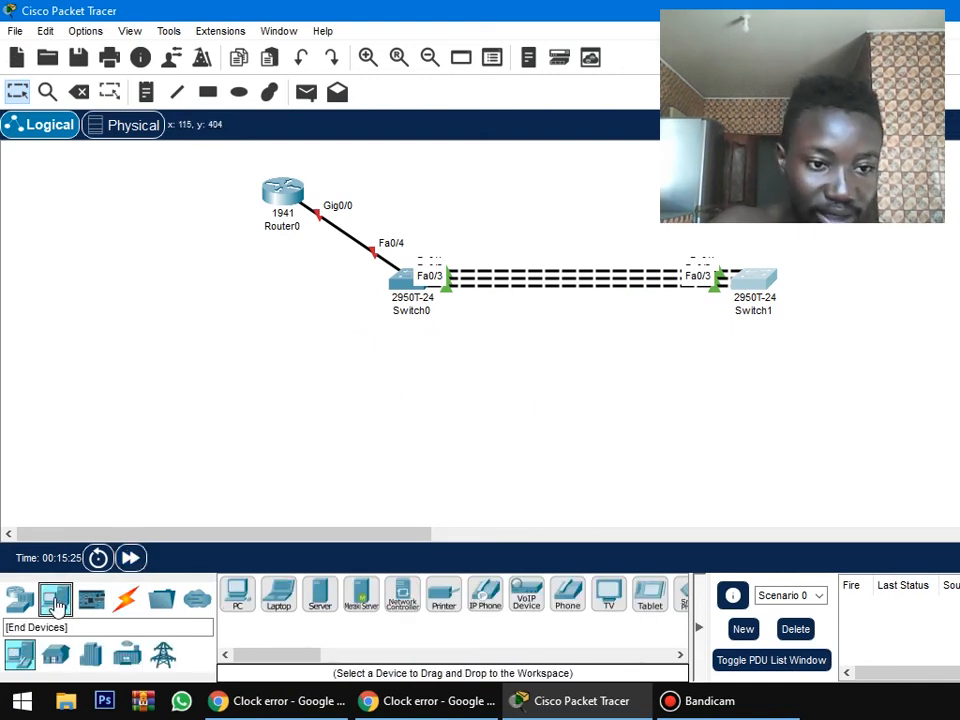
{"action": "left_click", "coordinate": [242, 612]}
{"action": "left_click", "coordinate": [284, 398]}
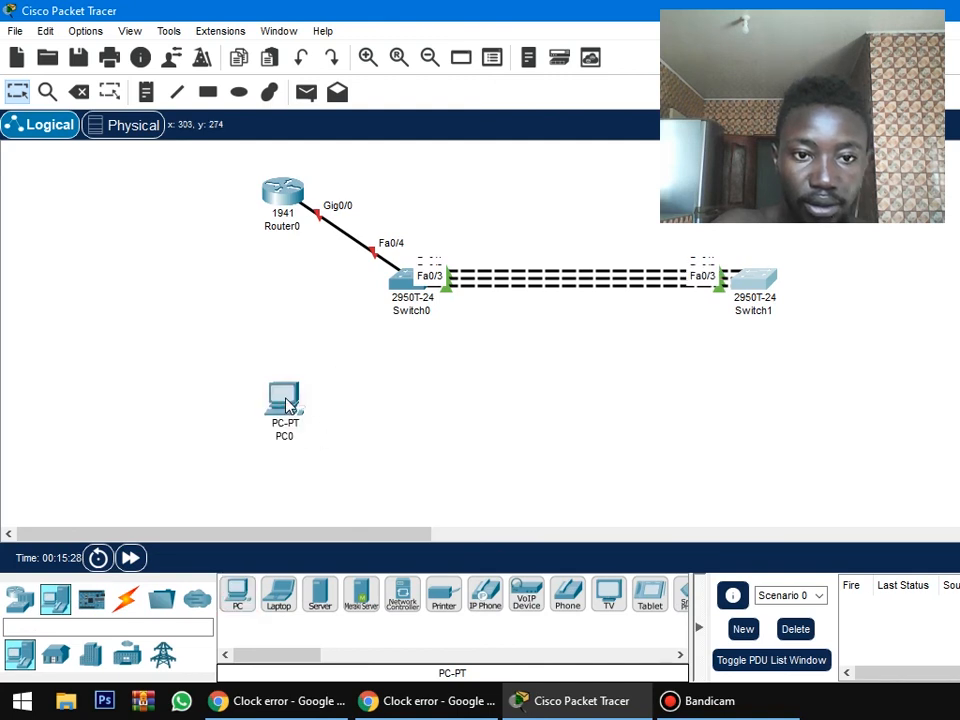
{"action": "left_click", "coordinate": [237, 595]}
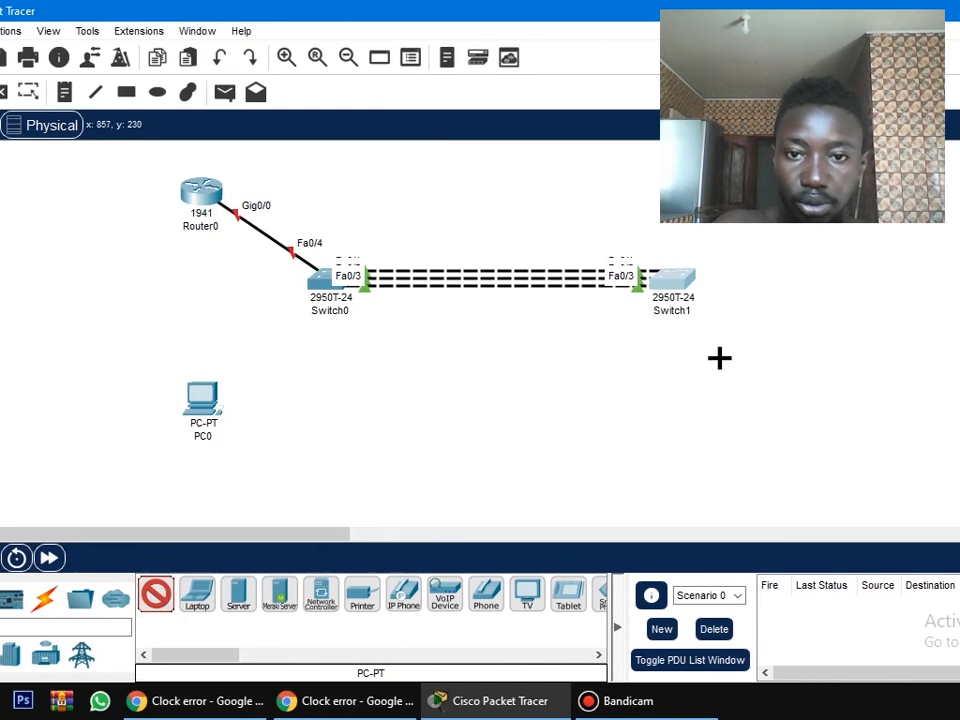
{"action": "left_click", "coordinate": [716, 406]}
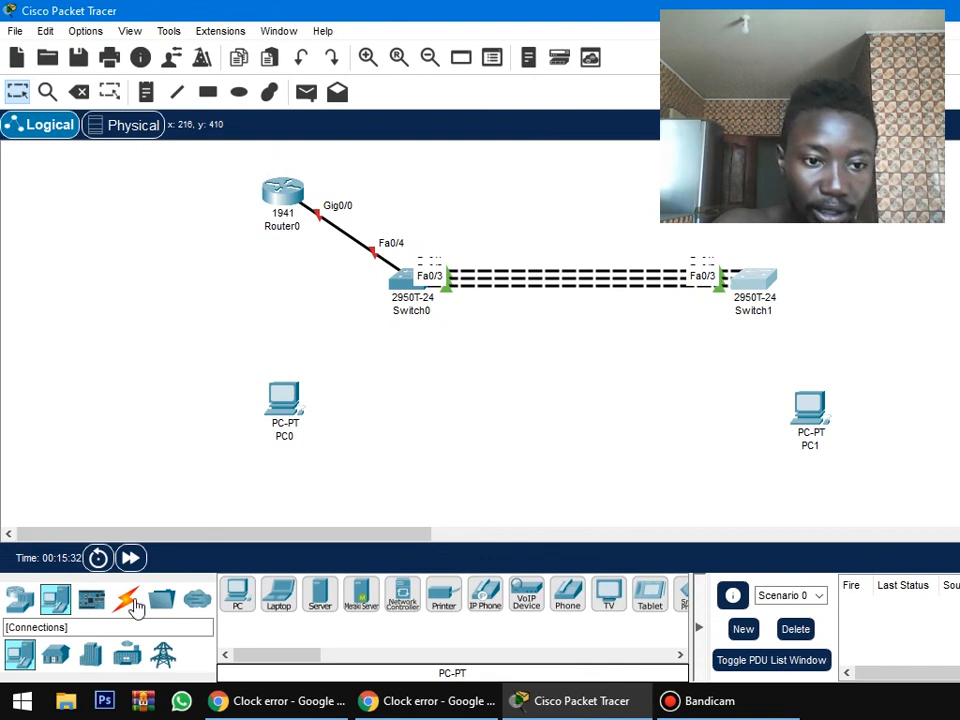
Connect PC0's FastEthernet0 to Switch0's FastEthernet0/5 with a copper straight-through cable.
{"action": "left_click", "coordinate": [31, 598]}
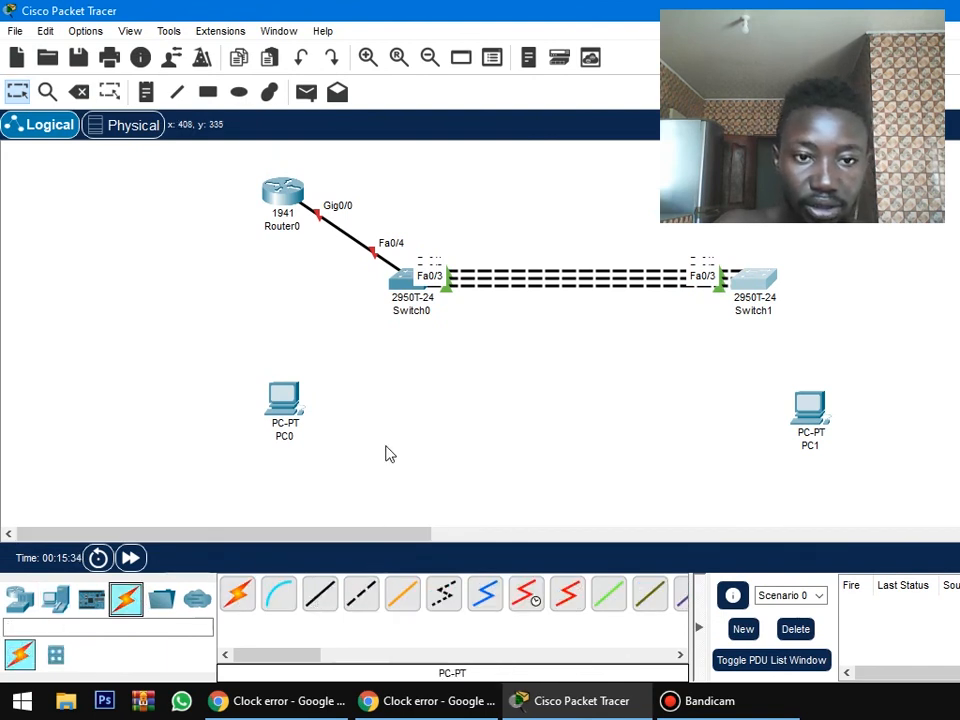
{"action": "left_click", "coordinate": [326, 605]}
{"action": "left_click", "coordinate": [287, 411]}
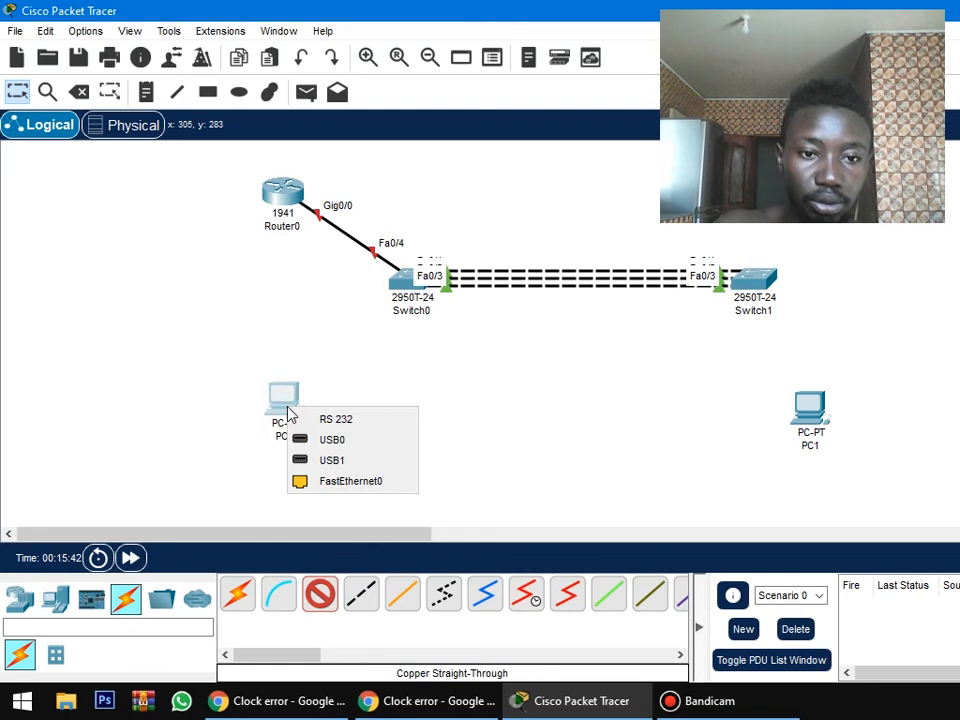
{"action": "left_click", "coordinate": [379, 482]}
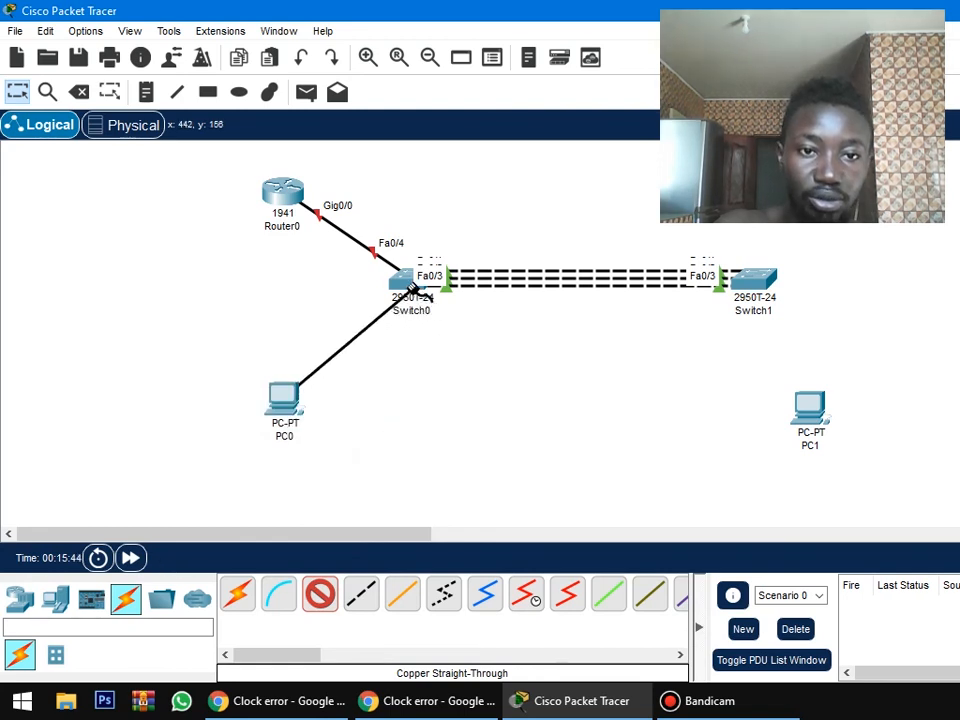
{"action": "left_click", "coordinate": [410, 285]}
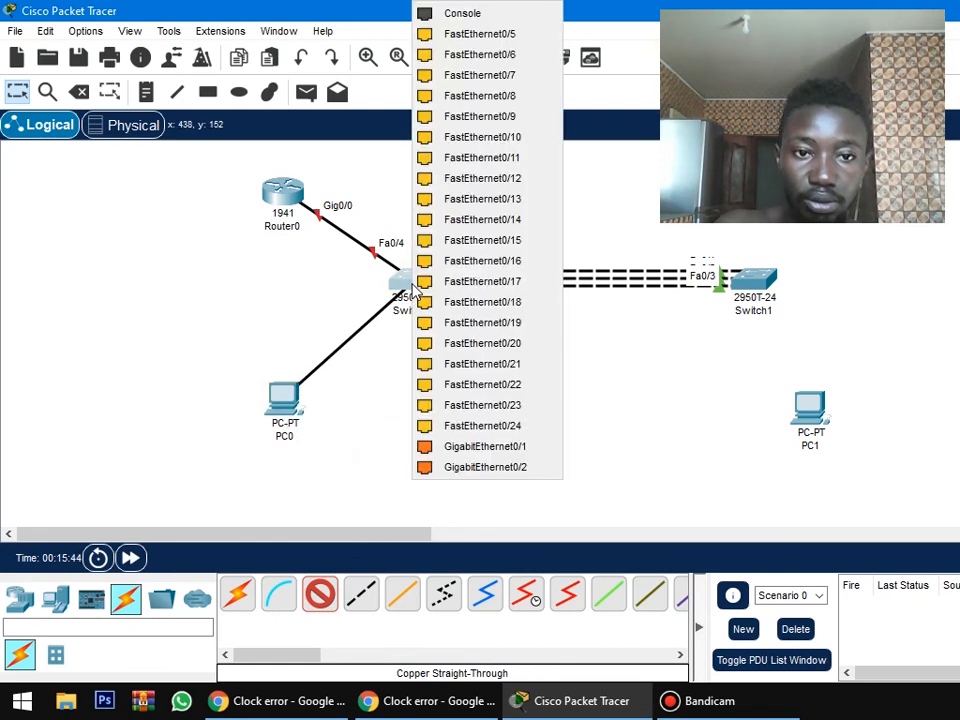
{"action": "left_click", "coordinate": [518, 38]}
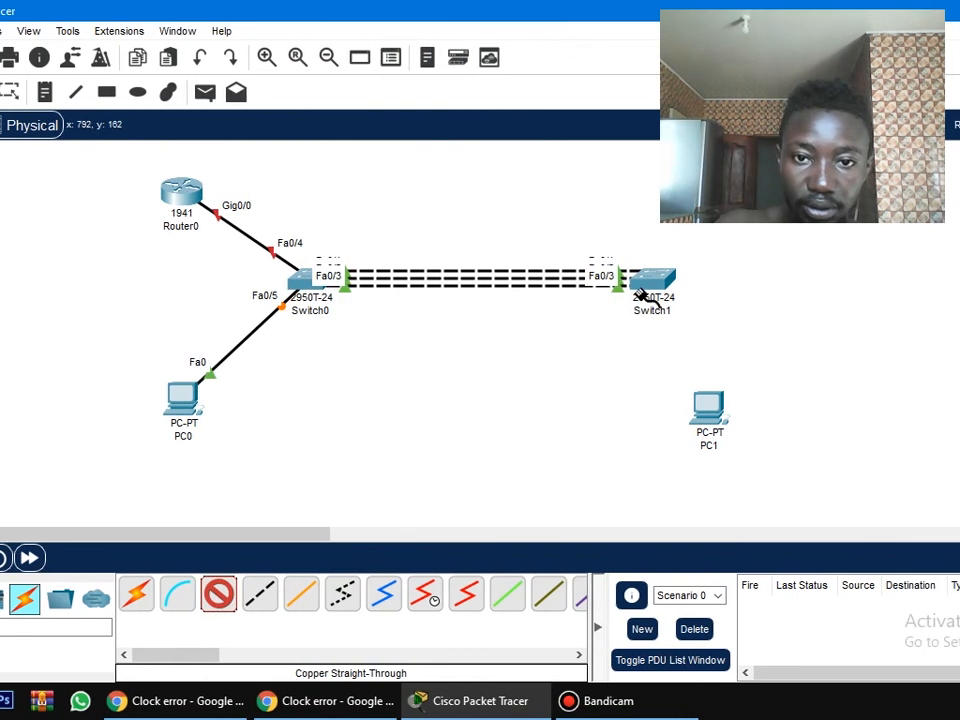
Connect Switch1's FastEthernet0/5 to PC1's FastEthernet0 with a copper straight-through cable.
{"action": "left_click", "coordinate": [745, 285]}
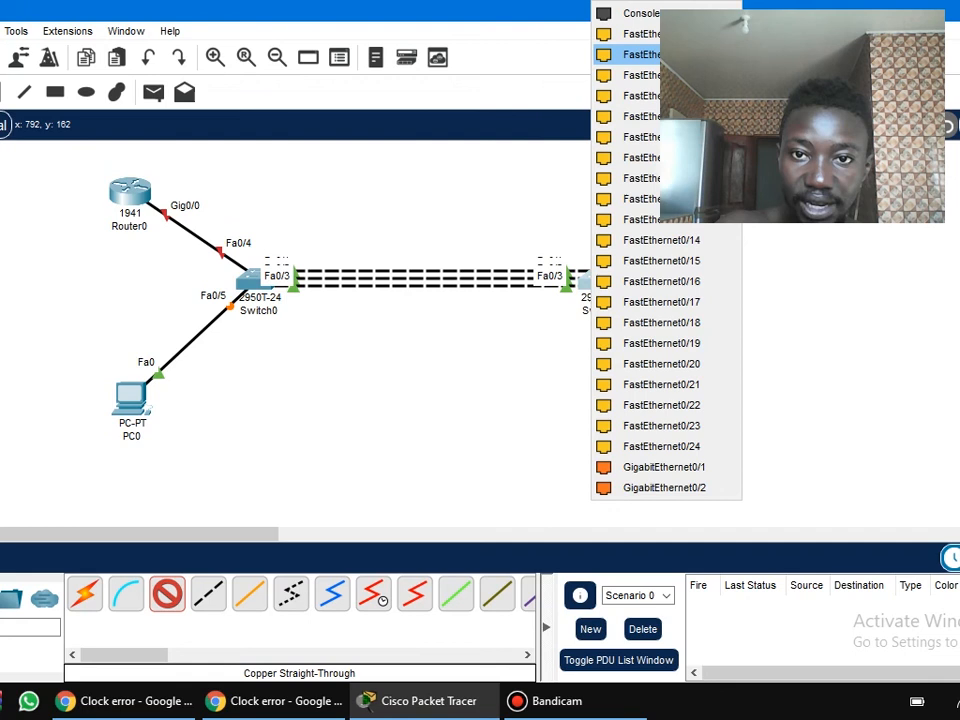
{"action": "left_click", "coordinate": [640, 54]}
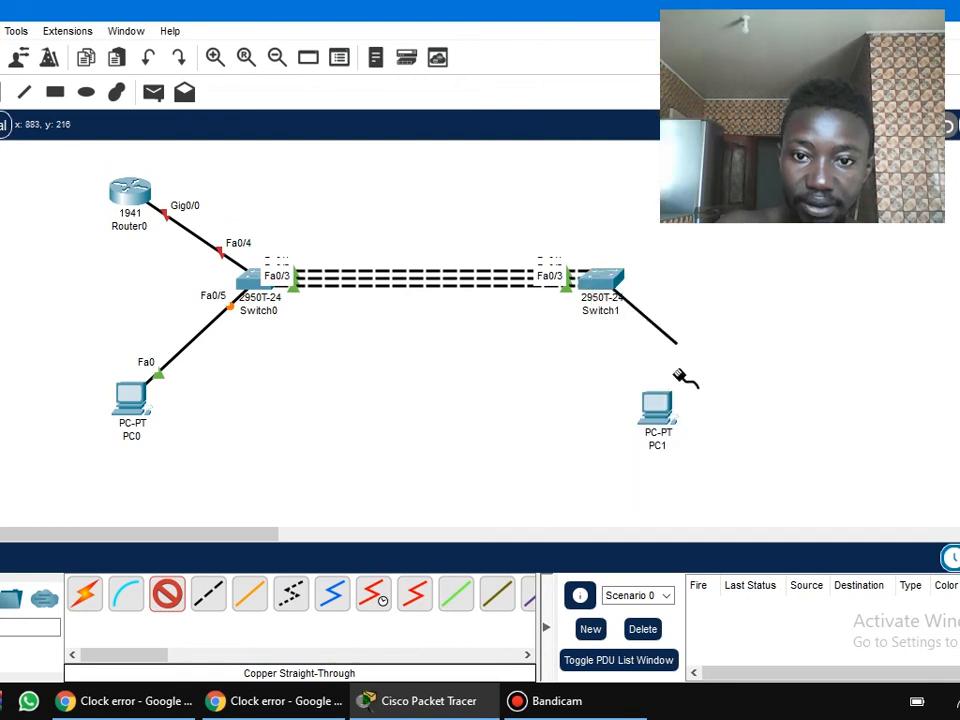
{"action": "left_click", "coordinate": [658, 422]}
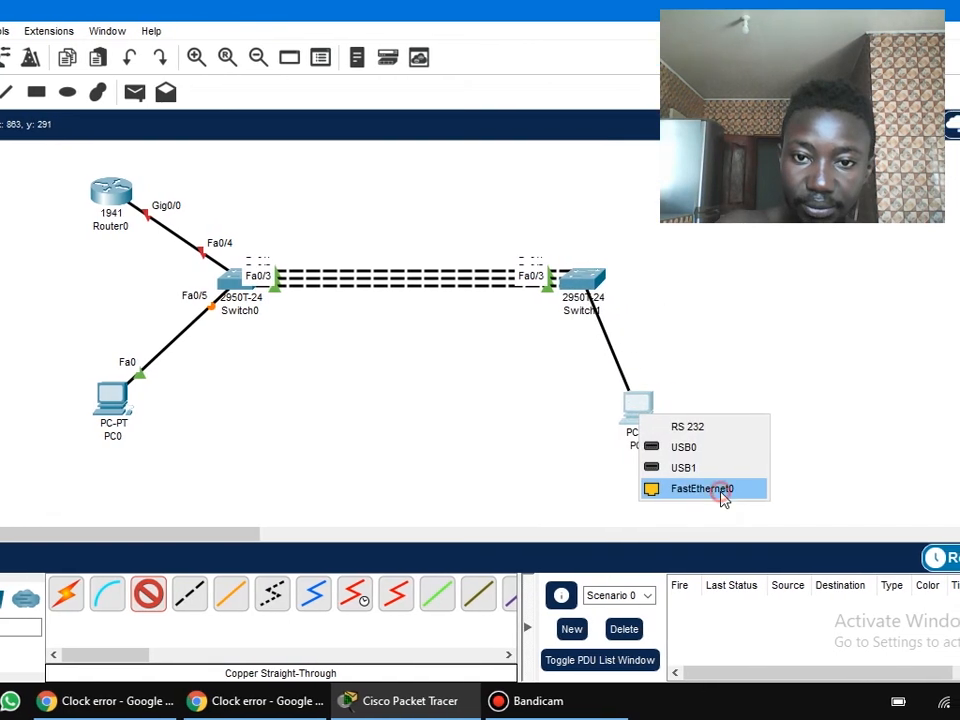
{"action": "left_click", "coordinate": [742, 499]}
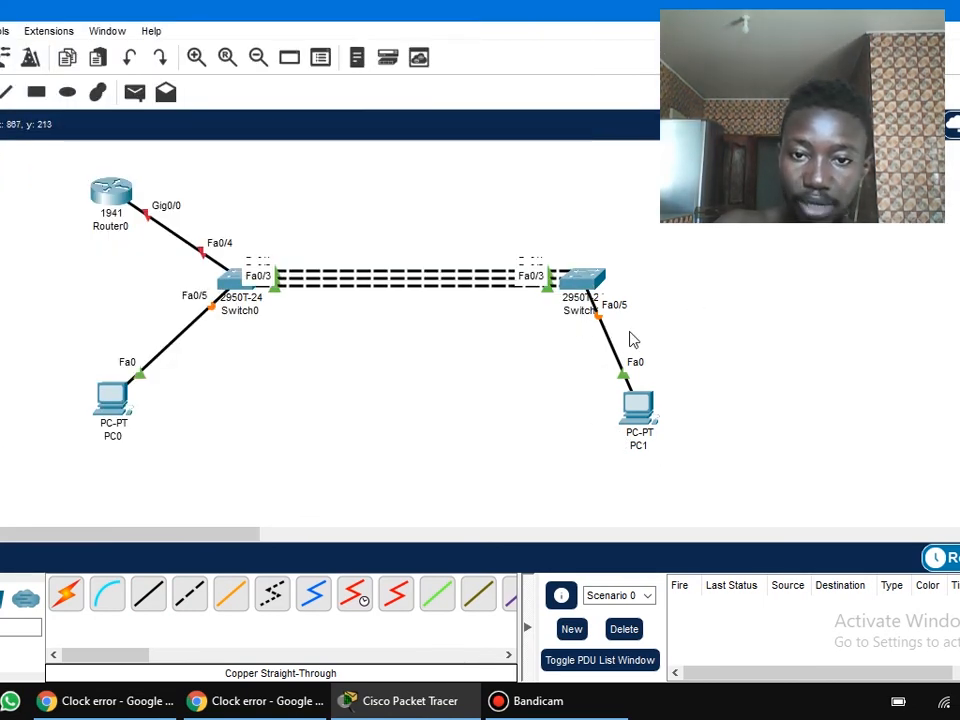
Reopen Switch1's command line and bring up a fresh global configuration prompt.
{"action": "left_click", "coordinate": [584, 279]}
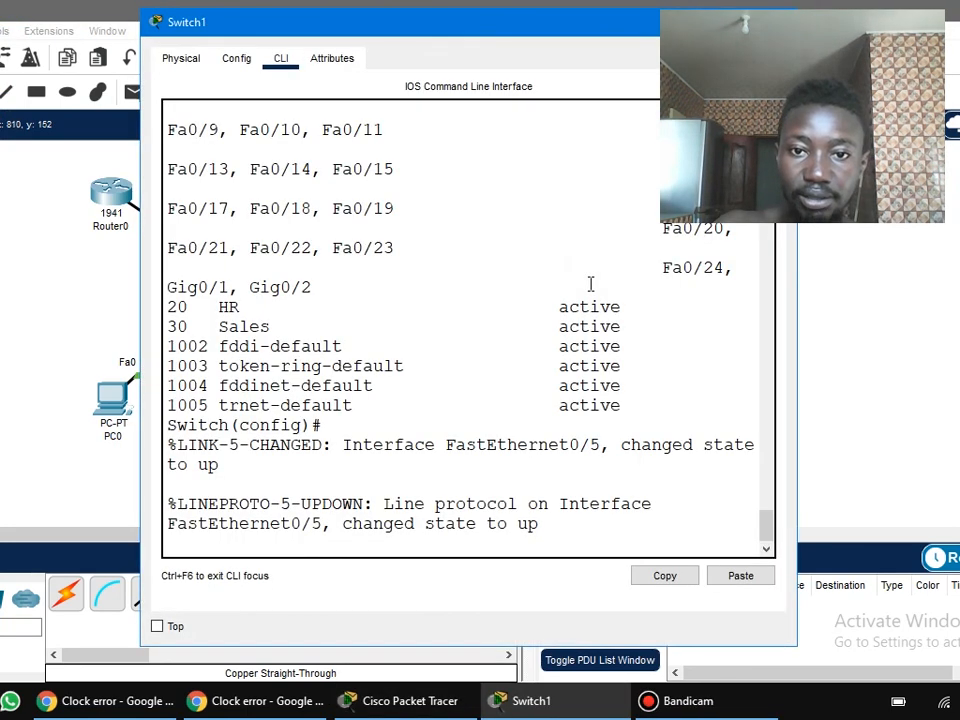
{"action": "key", "text": "Return"}
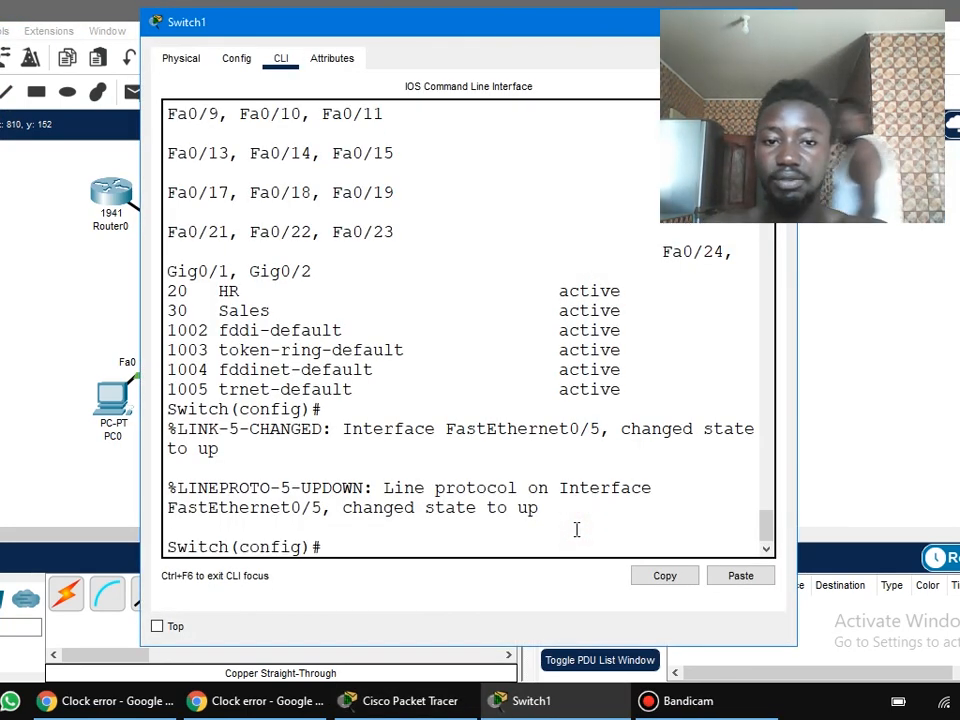